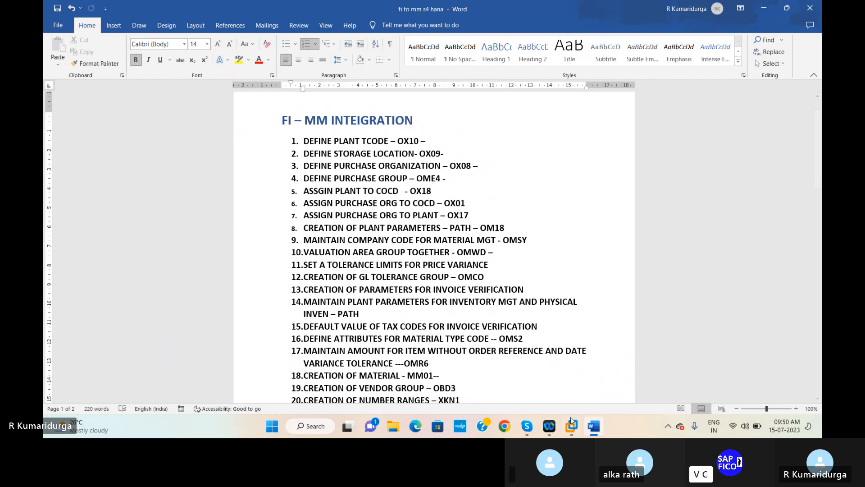
Step: Review the FI–MM integration checklist in Word, then return to the SAP Easy Access screen
mouse_move(573, 428)
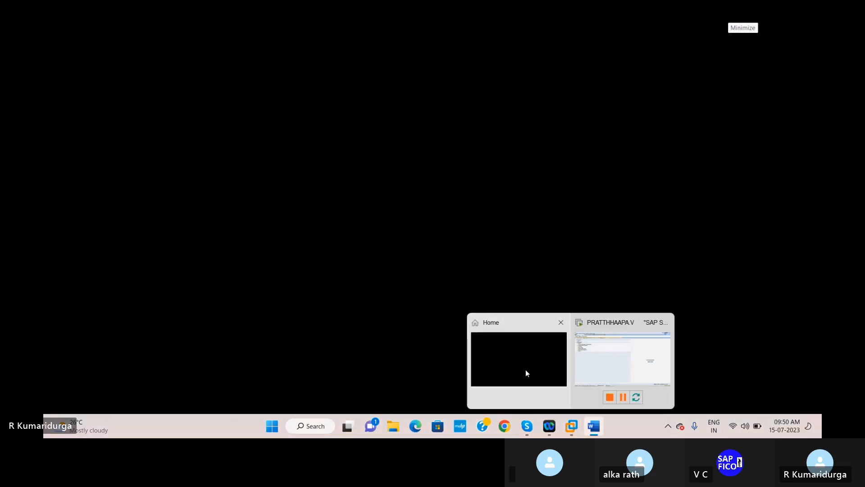
left_click(525, 369)
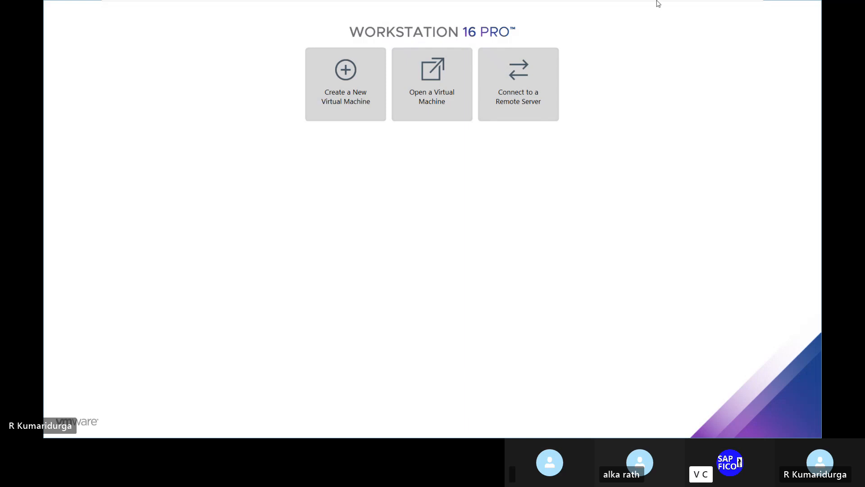
mouse_move(681, 3)
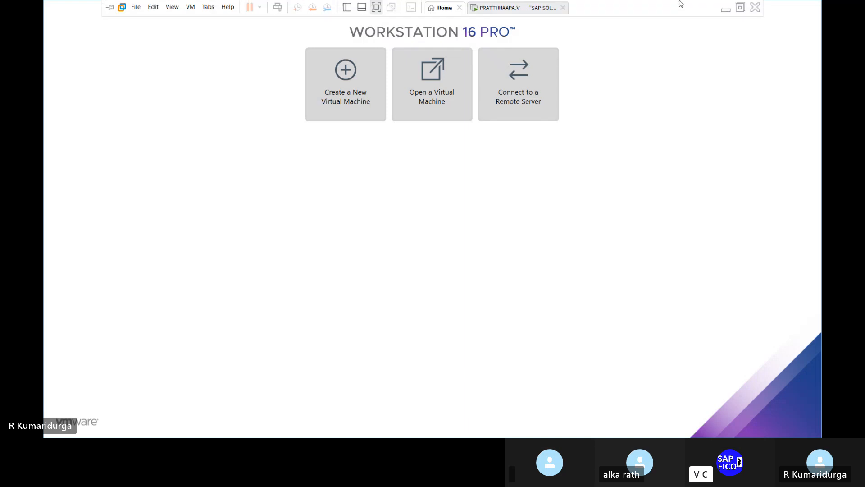
left_click(724, 11)
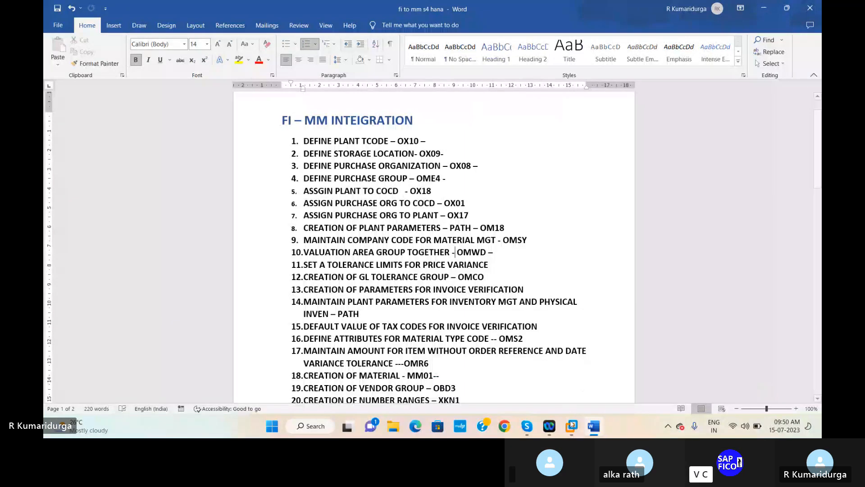
mouse_move(573, 429)
left_click(623, 356)
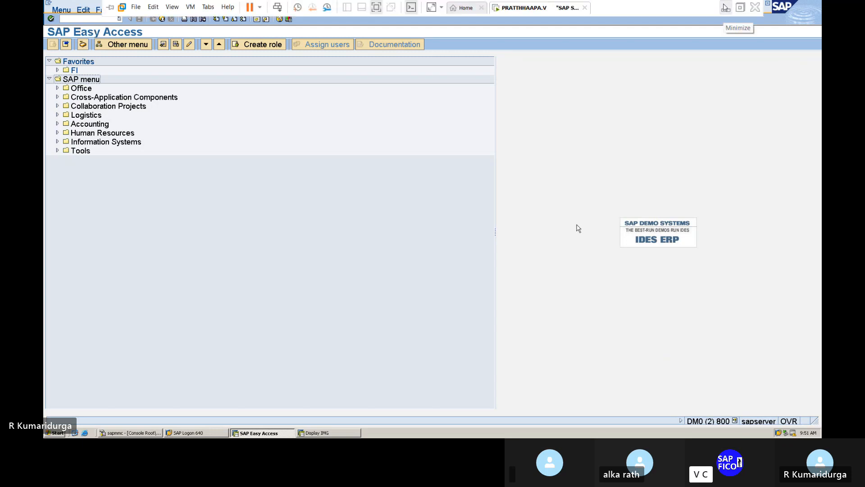
left_click(724, 8)
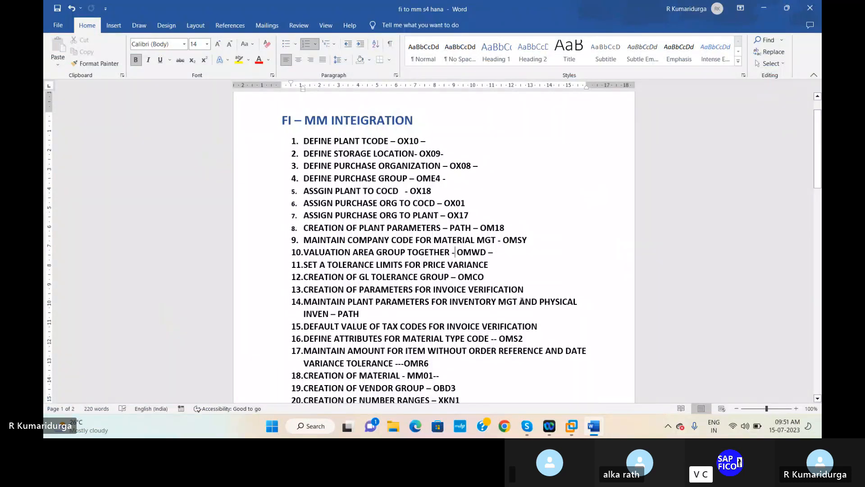
mouse_move(572, 420)
left_click(622, 359)
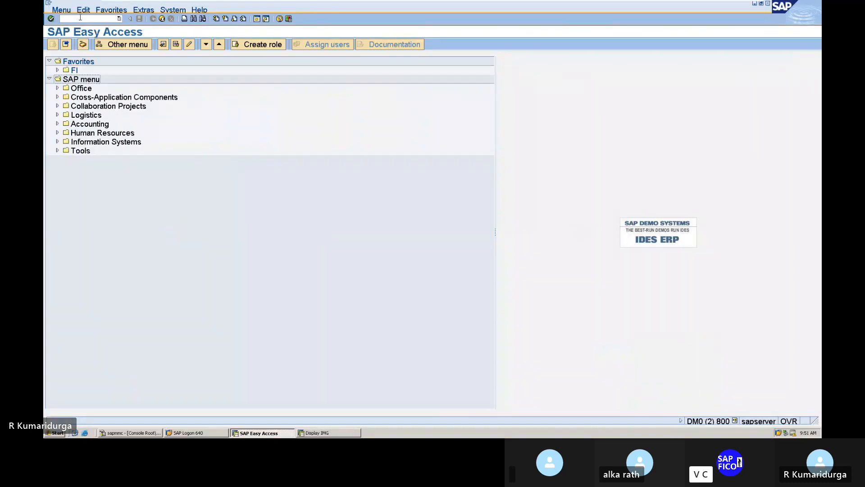
Step: Run transaction OX10 to show the Plants overview with its 155 existing plants
left_click(80, 18)
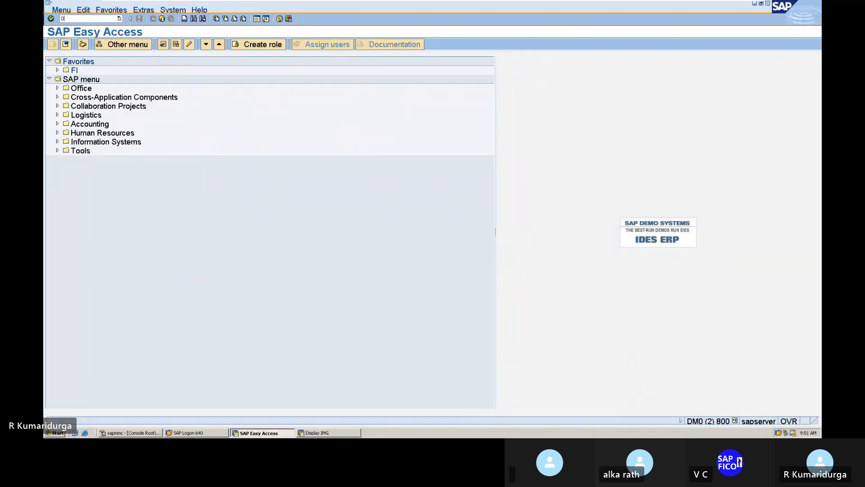
type("OX10")
key("Return")
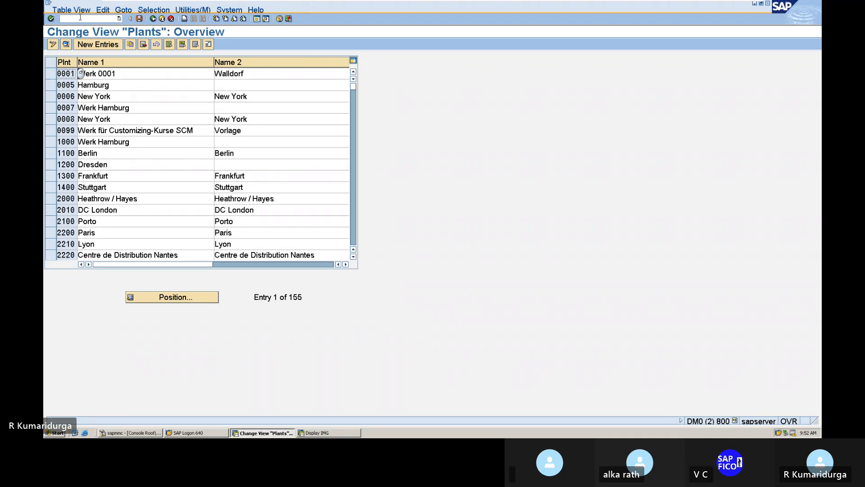
Step: Add plant DUPL with Name 1 and Name 2 'DUPL PLANT FOR DUR1' and list factory calendars
left_click(99, 44)
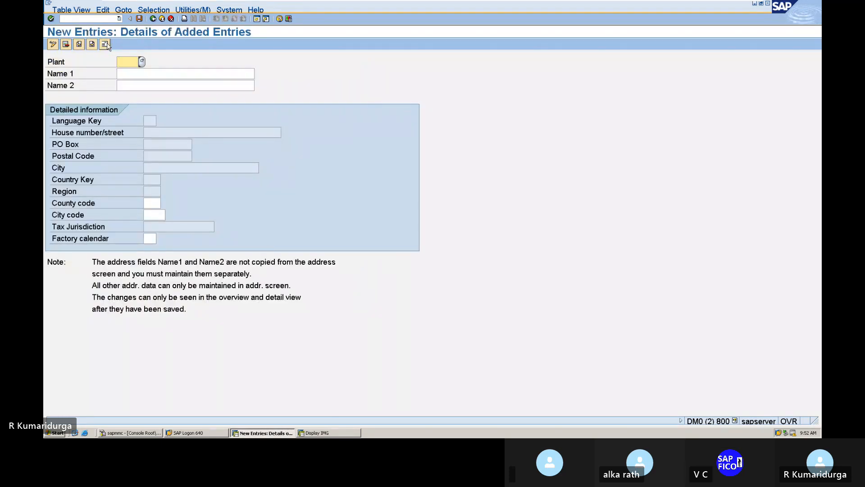
type("DUPL")
key("Tab")
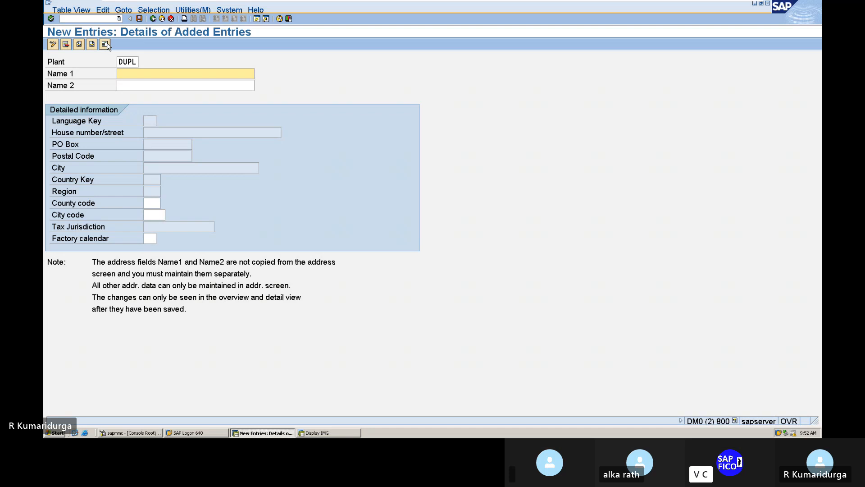
type("DUPL PLANT FOR DUR1")
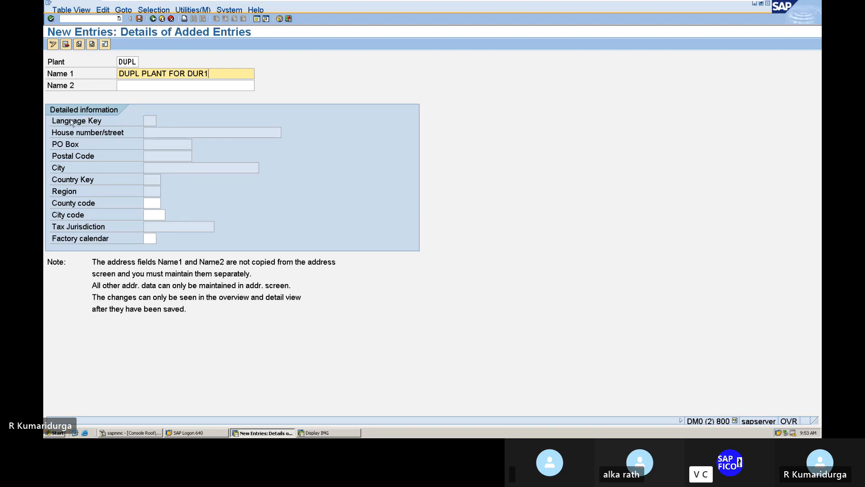
left_click(126, 87)
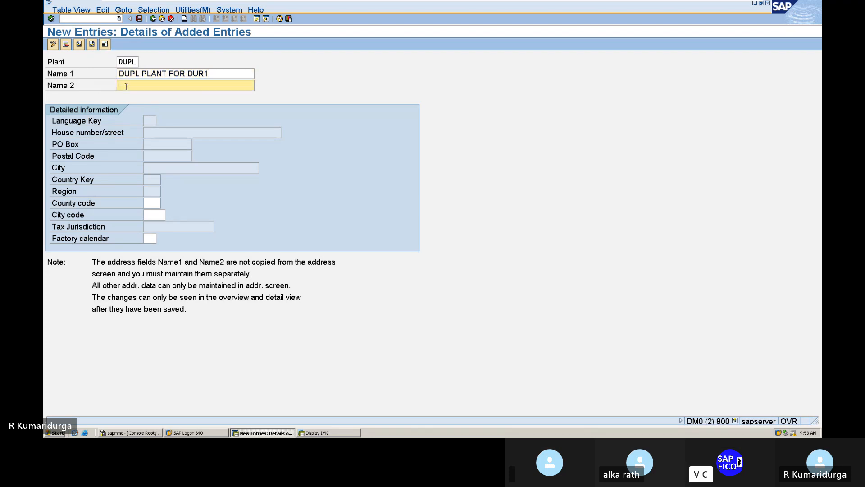
type("DUPL PLANT FOR DUR1")
left_click(152, 204)
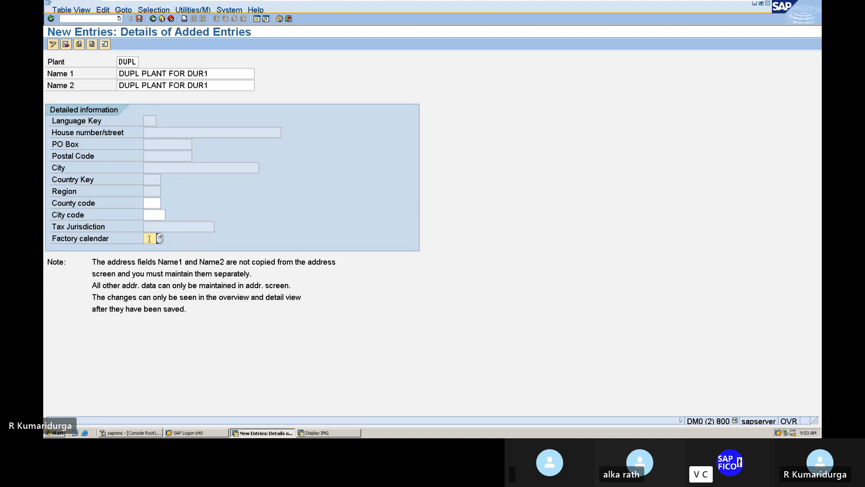
left_click(160, 239)
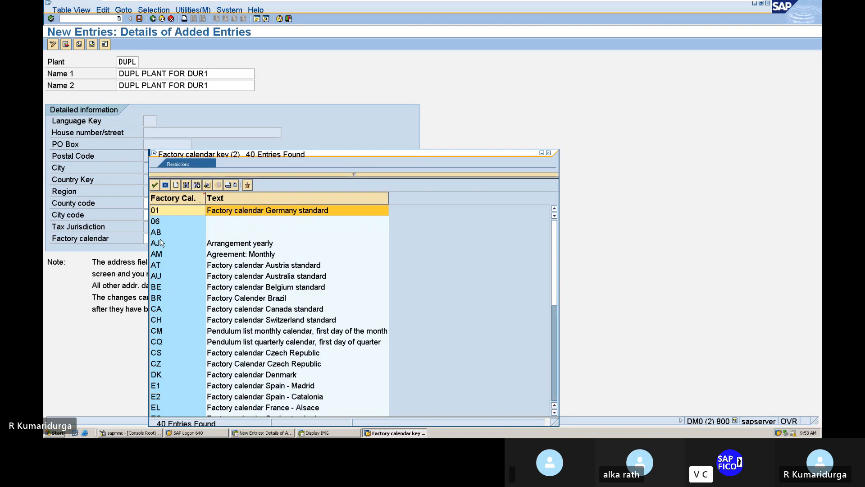
Step: Browse the factory calendar list and choose 01, Factory calendar Germany standard
left_click(160, 243)
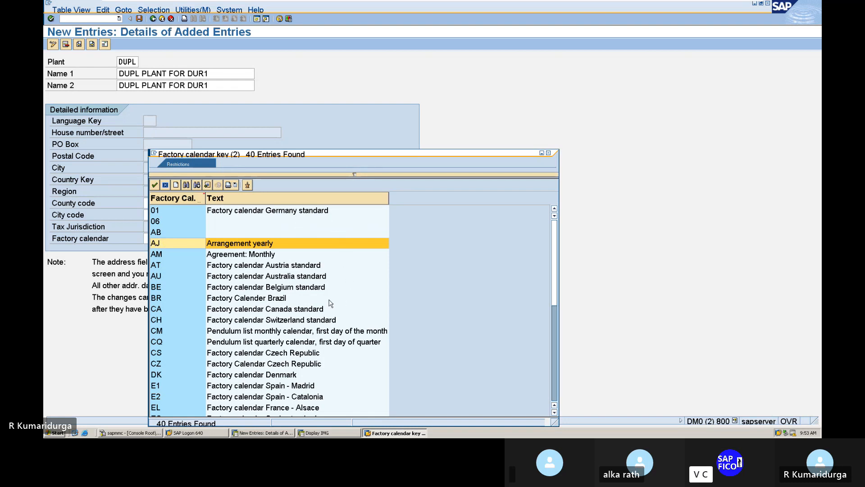
scroll(331, 303, "down", 3)
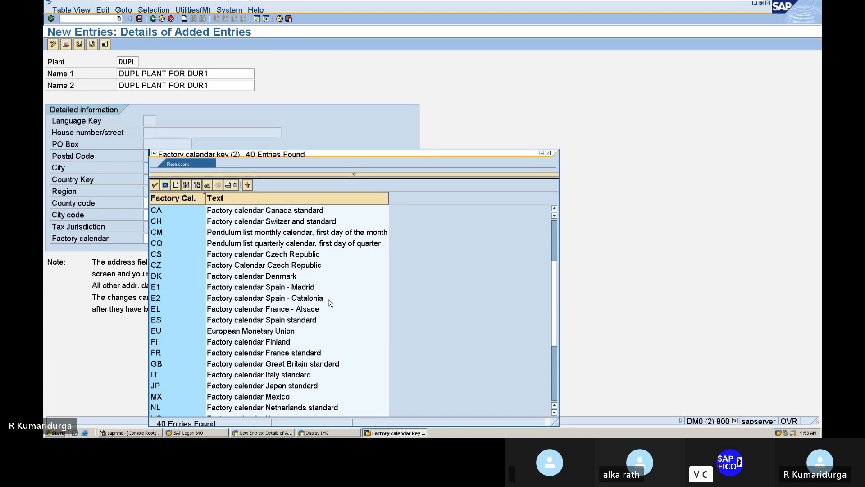
scroll(330, 303, "down", 4)
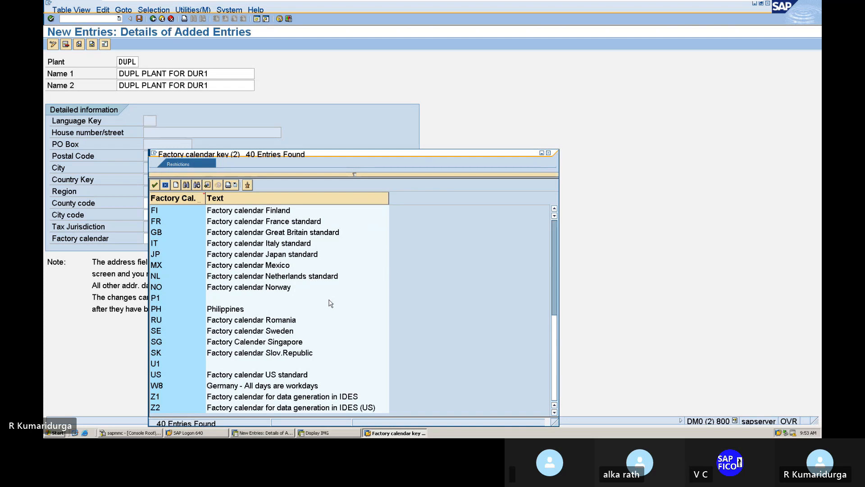
scroll(331, 303, "up", 4)
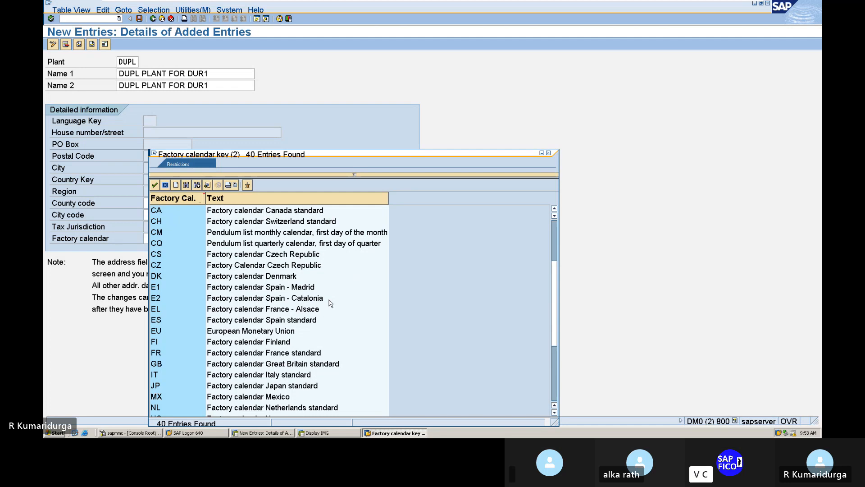
scroll(330, 303, "up", 3)
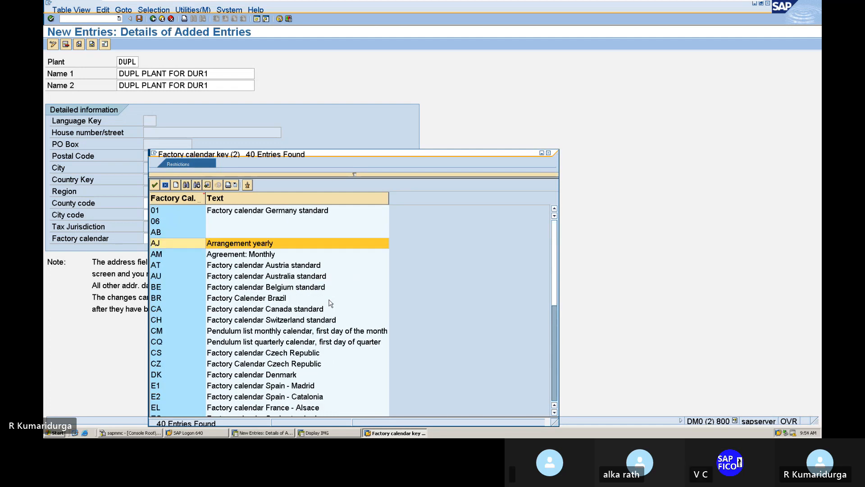
scroll(330, 304, "down", 6)
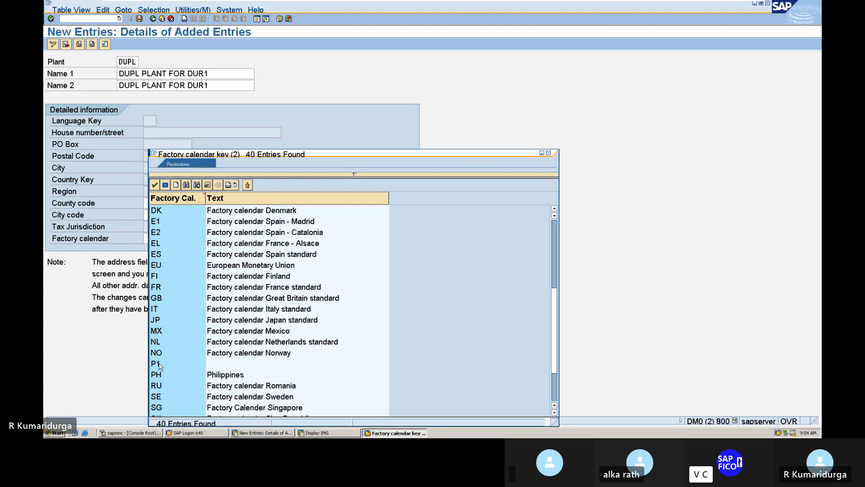
scroll(158, 366, "down", 2)
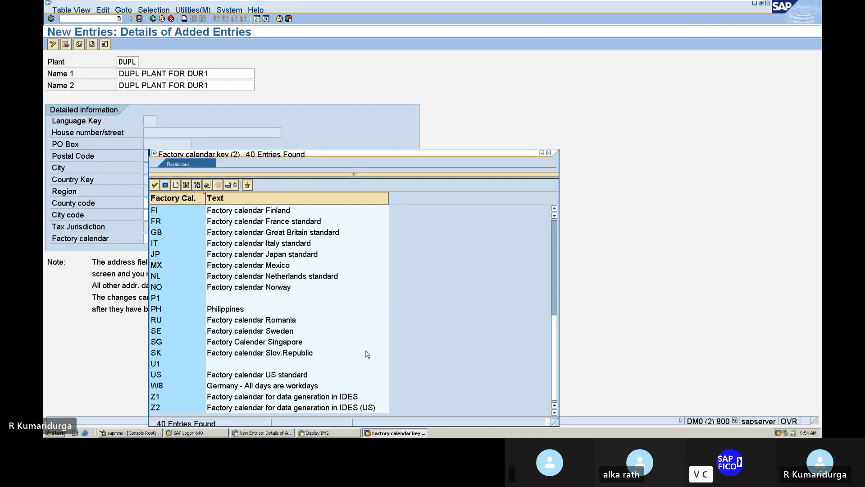
left_click(554, 209)
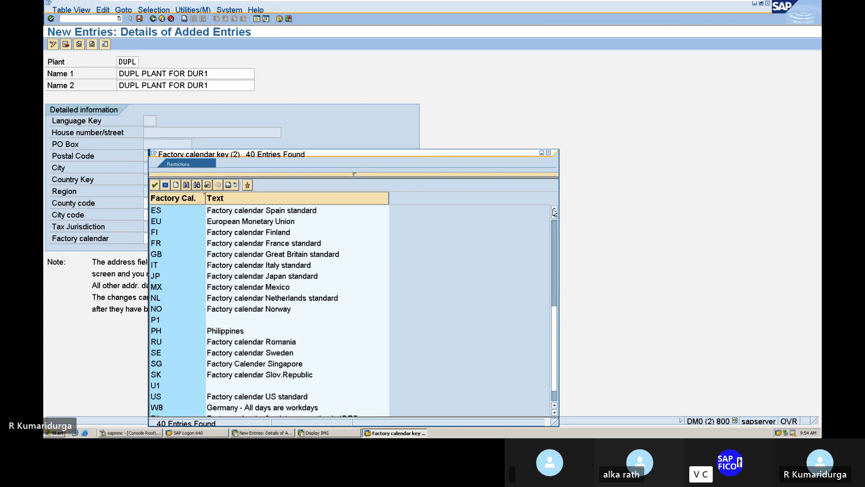
left_click(554, 210)
left_click(554, 210)
left_click(554, 210)
left_click(555, 210)
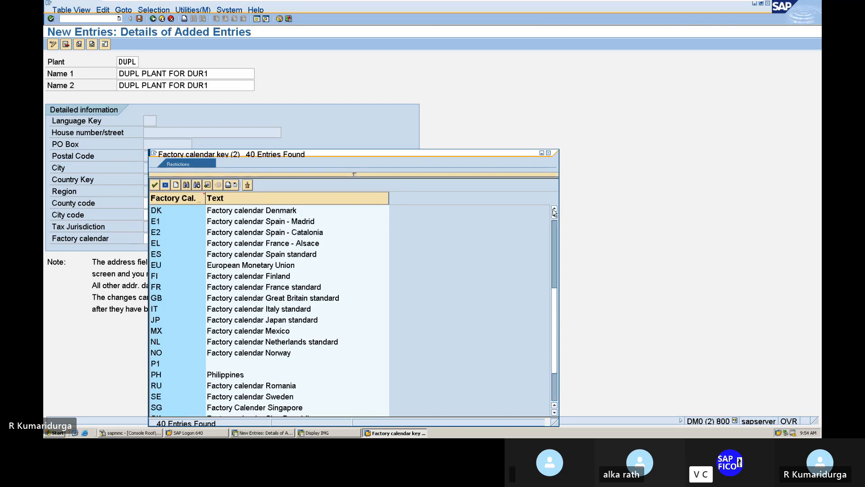
left_click(555, 210)
left_click(554, 210)
left_click(554, 210)
left_click(555, 210)
left_click(555, 210)
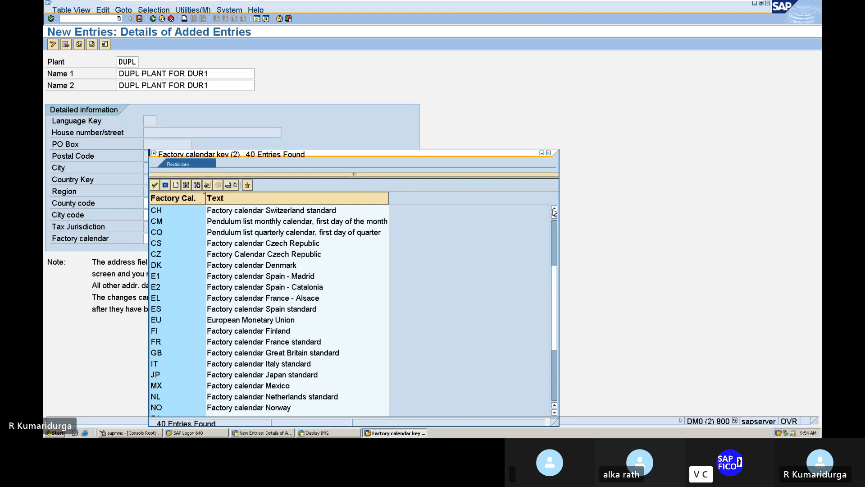
left_click(554, 210)
left_click(555, 209)
left_click(555, 210)
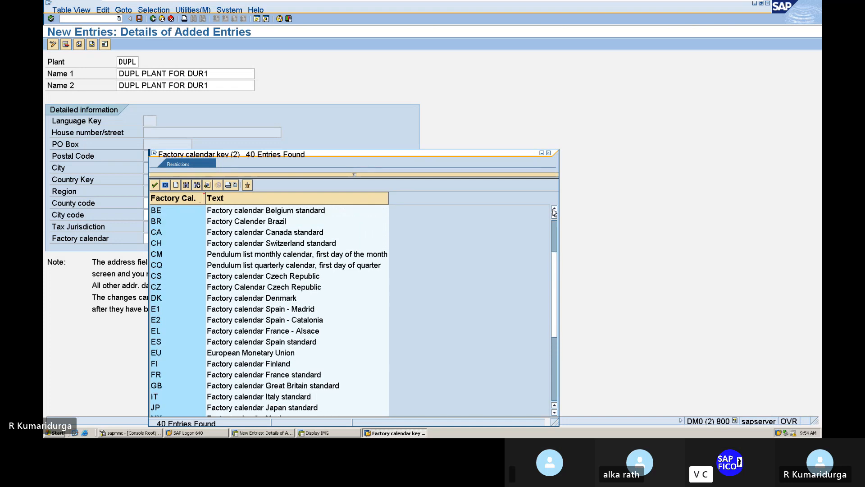
left_click(554, 210)
left_click(554, 210)
left_click(554, 210)
left_click(554, 210)
left_click(555, 210)
left_click(555, 210)
left_click(554, 210)
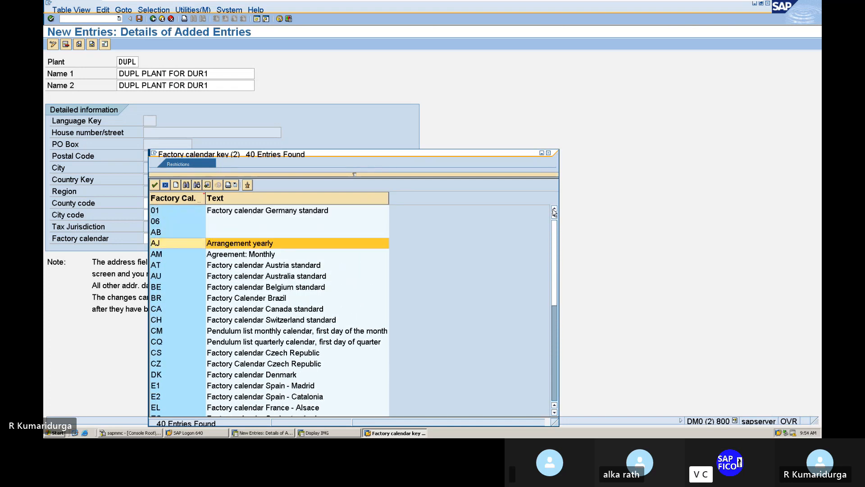
double_click(310, 210)
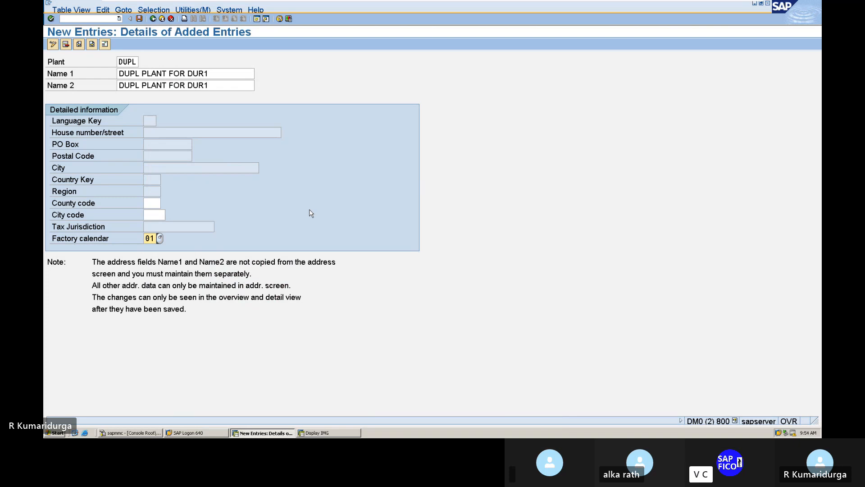
Step: Start plant DUPL's address with title Company, name 'TATA GROUP OF COMPANIES' and search term TATA
key("Return")
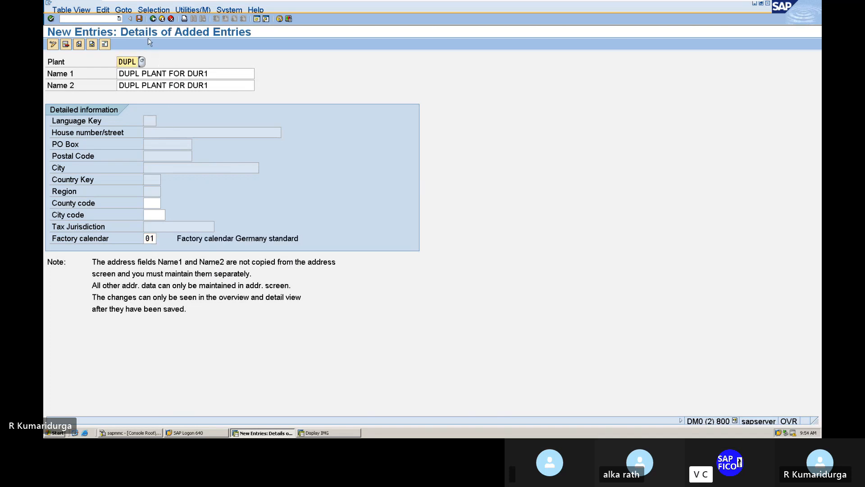
left_click(139, 19)
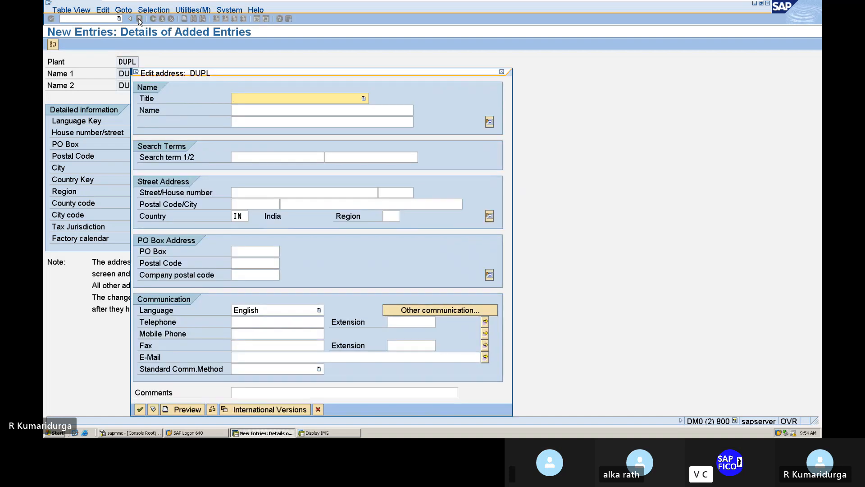
key("c")
key("Tab")
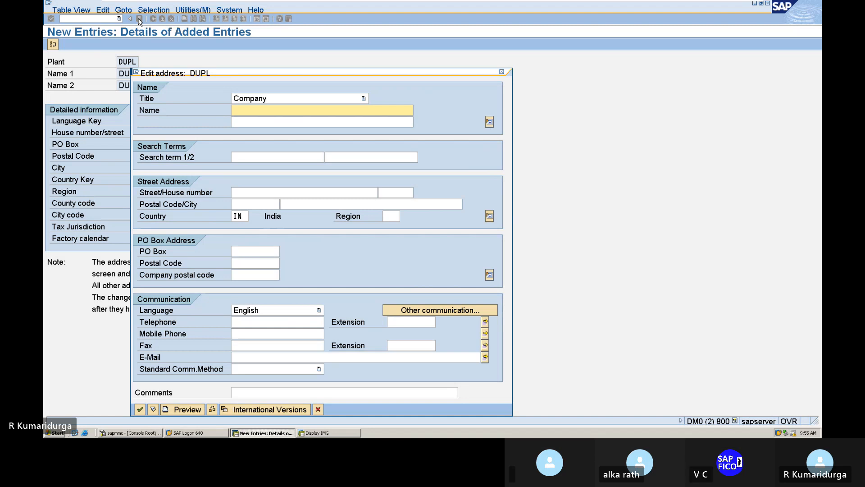
type("TATA G")
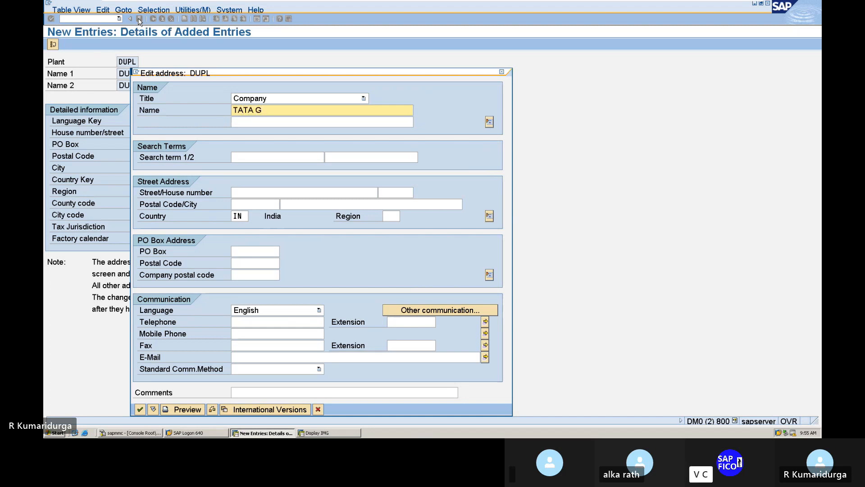
type("ROUP OF COM")
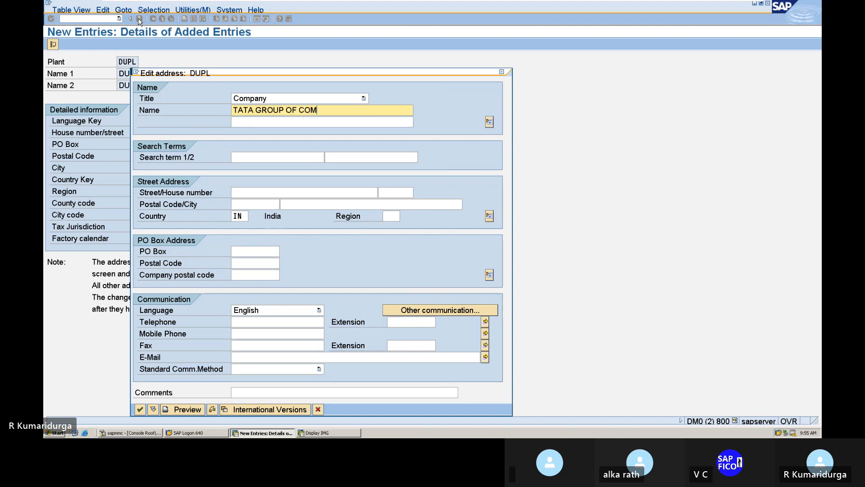
type("PANIES")
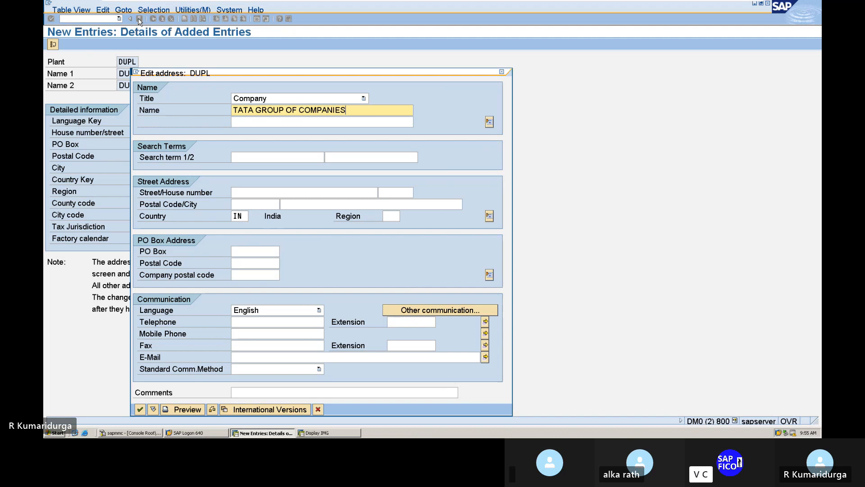
left_click(248, 158)
type("TATA")
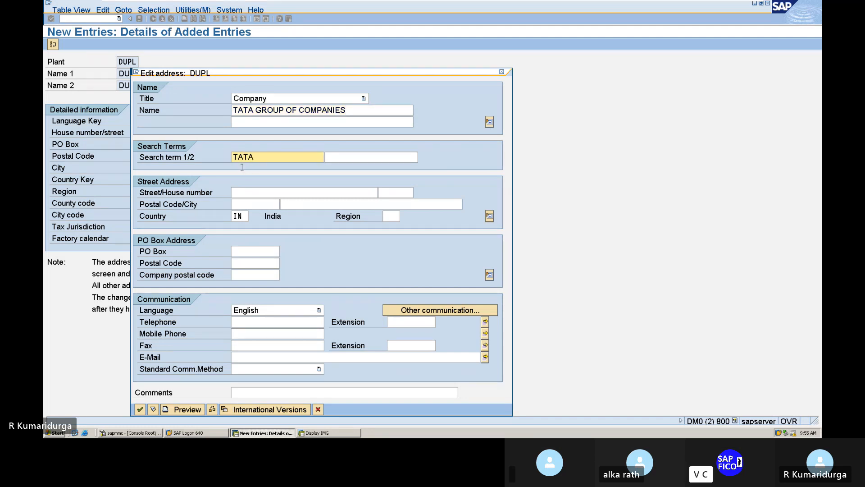
left_click(248, 189)
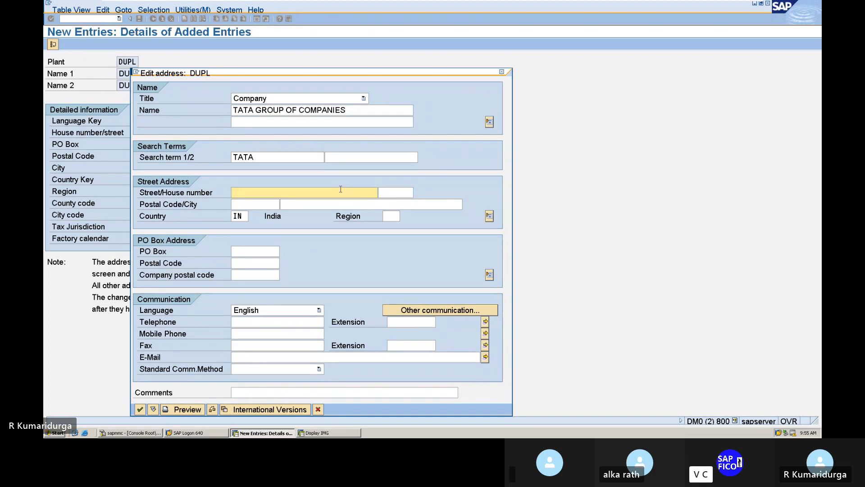
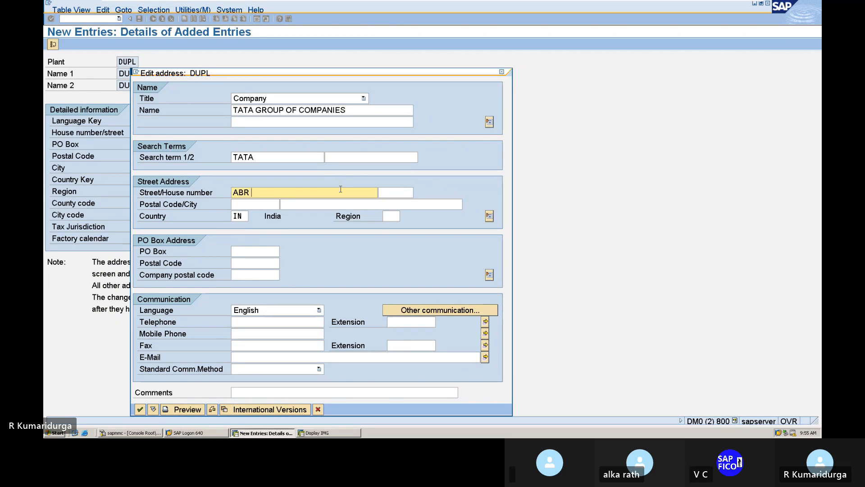
key("Tab")
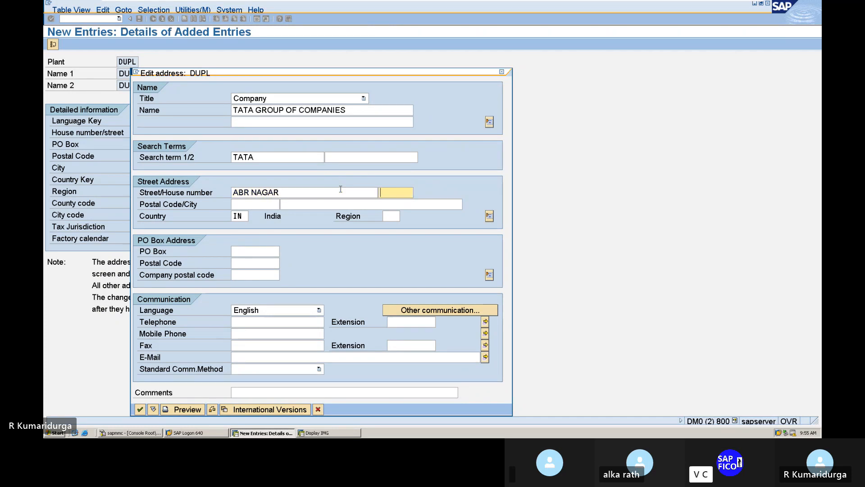
key("Tab")
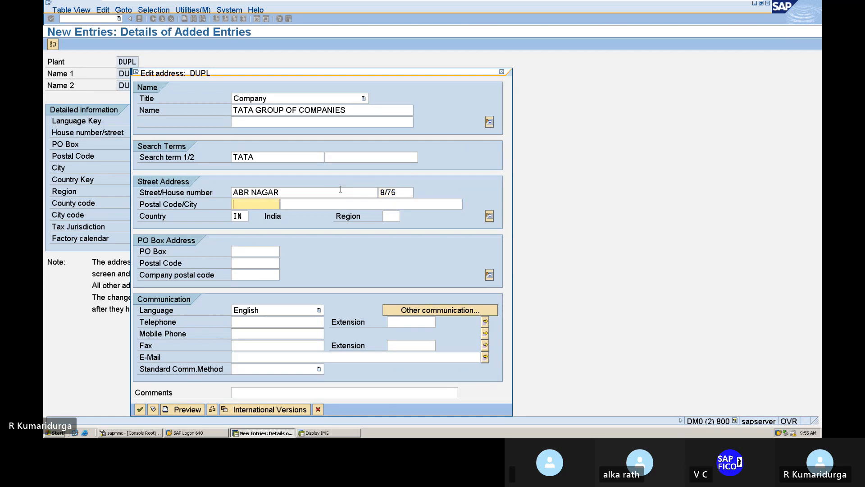
type("524132")
key("Tab")
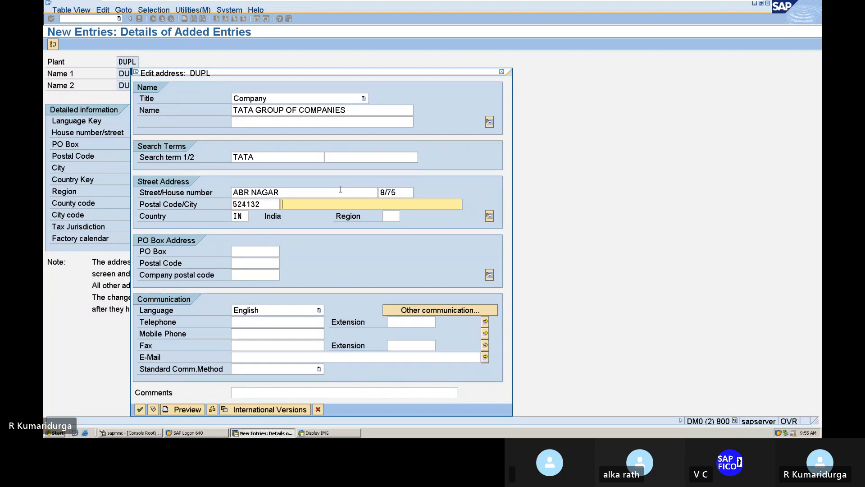
type("MUMB")
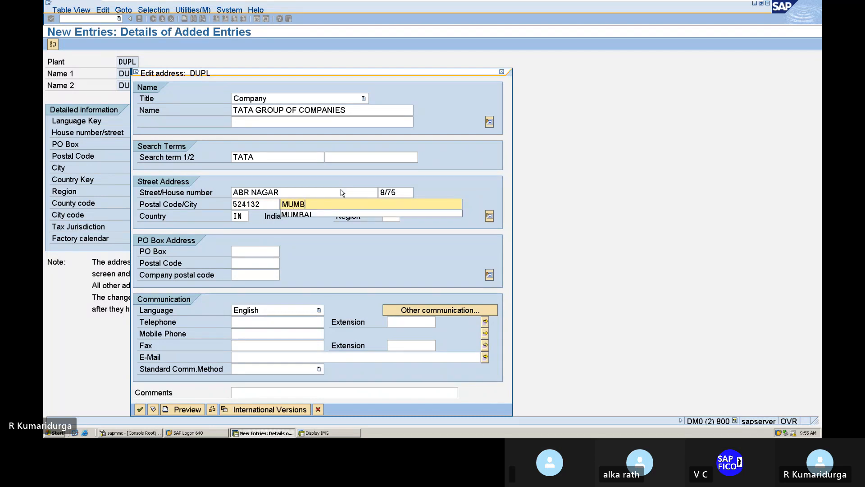
key("Down")
key("Tab")
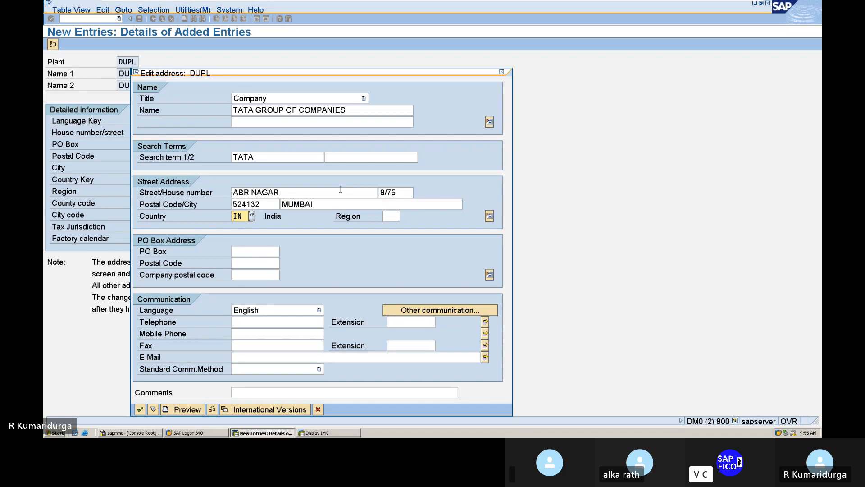
key("Tab")
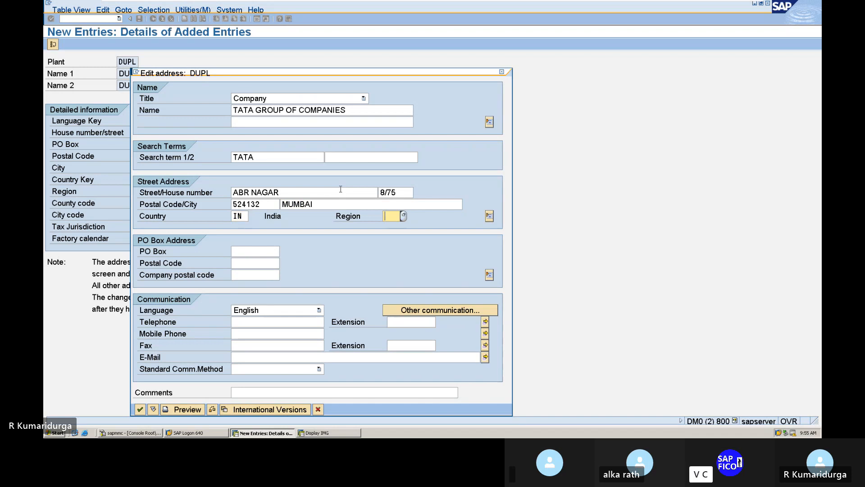
Step: Set region 13 (Maharashtra) and PO box details MUMBAI, postal code 524132
left_click(404, 216)
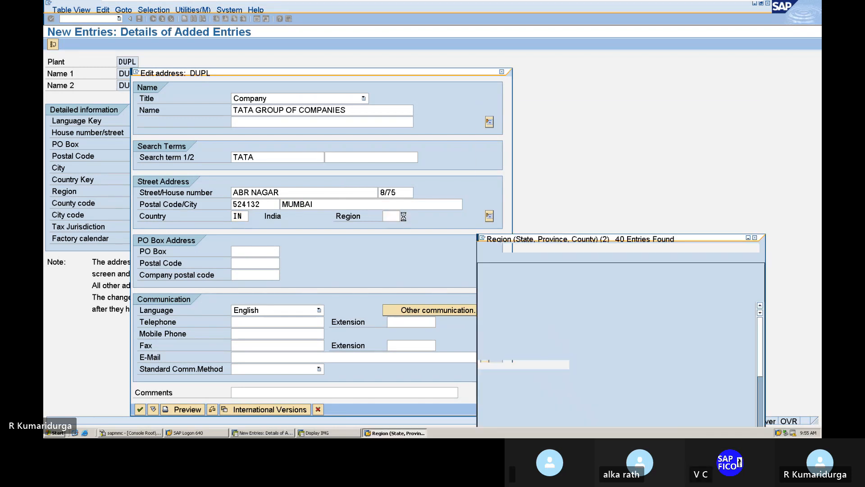
double_click(517, 310)
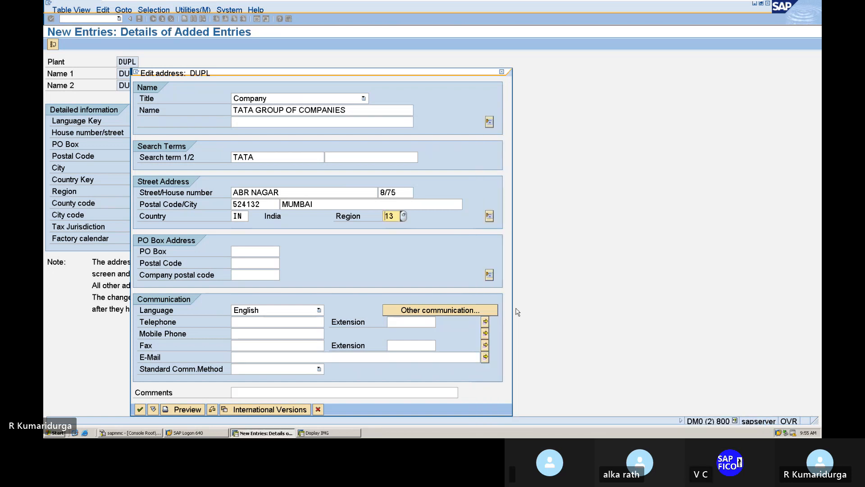
left_click(272, 253)
type("MU")
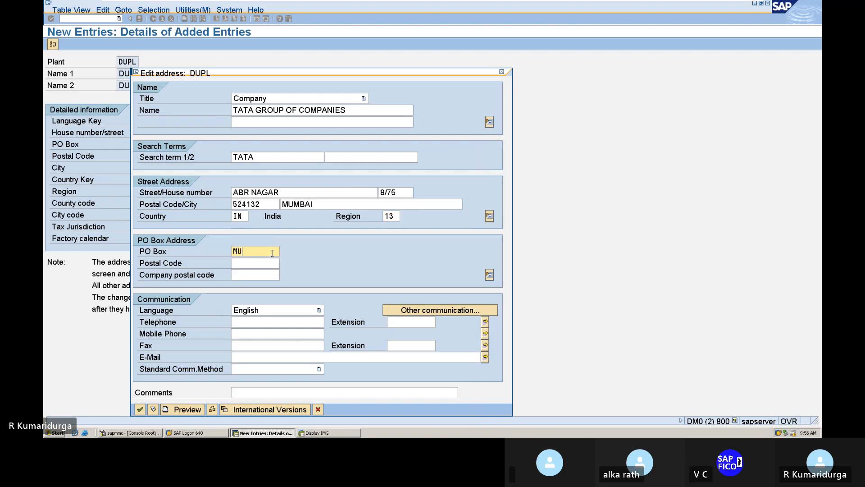
type("MBAI")
key("Tab")
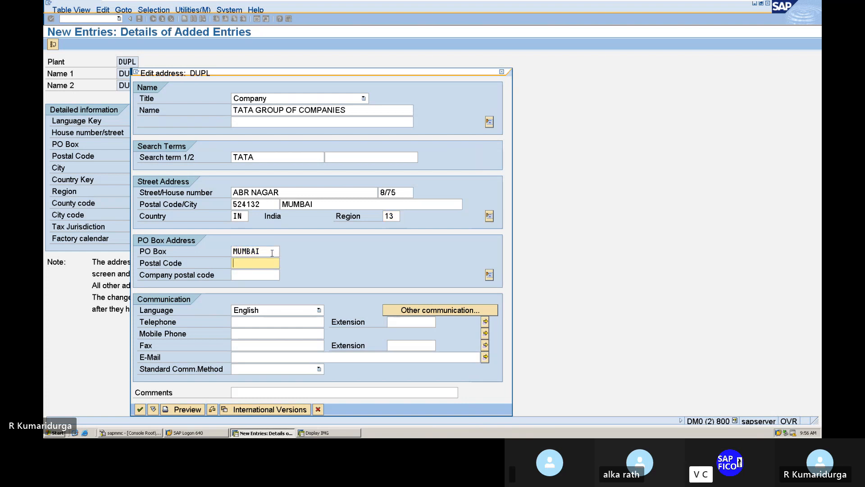
type("524132")
key("Tab")
Step: Accept the address and save plant DUPL under new request 'FI-MM INTEGRATION'
key("Return")
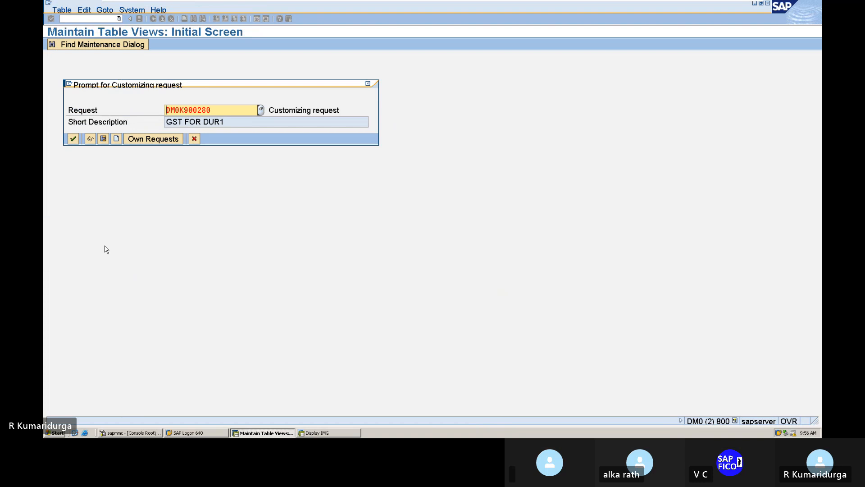
left_click(117, 138)
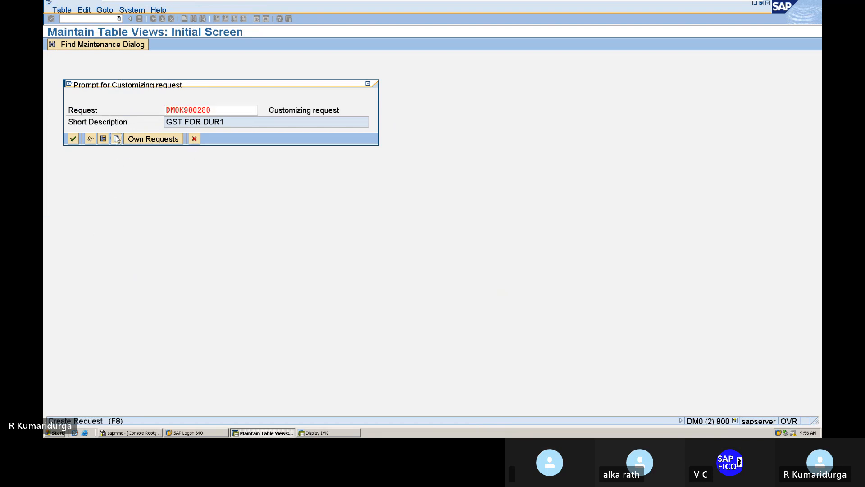
type("F")
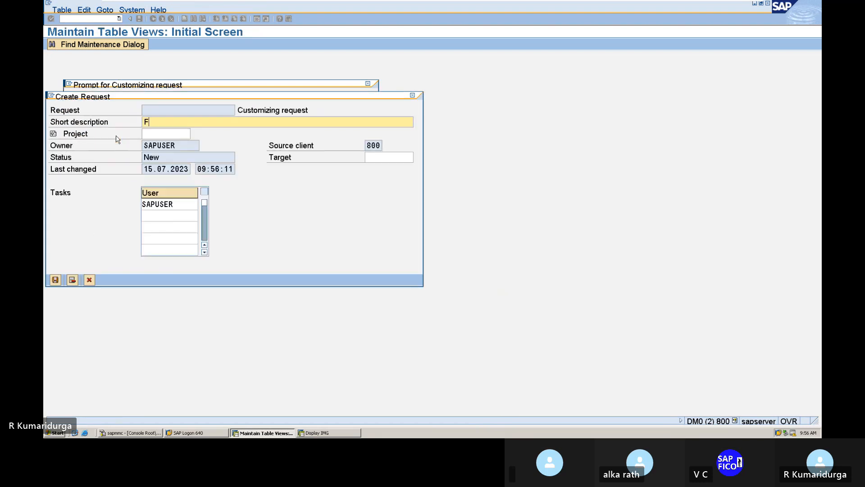
type("I-MM INTEGRATION")
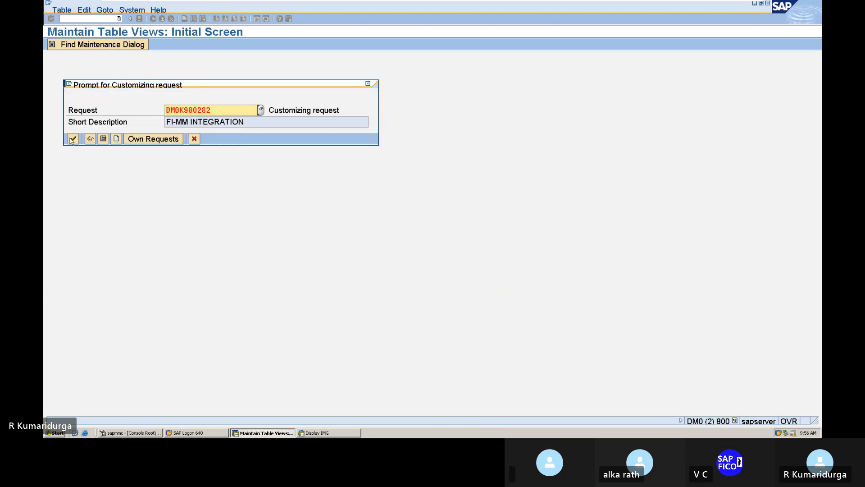
left_click(73, 140)
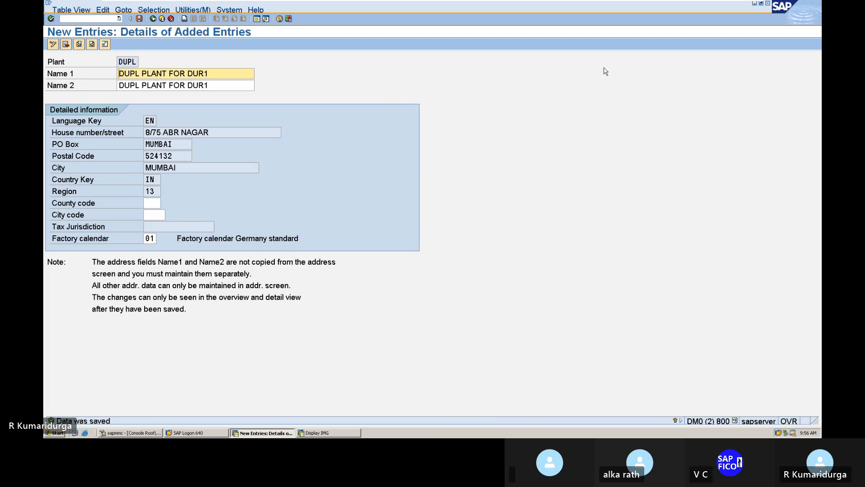
mouse_move(644, 4)
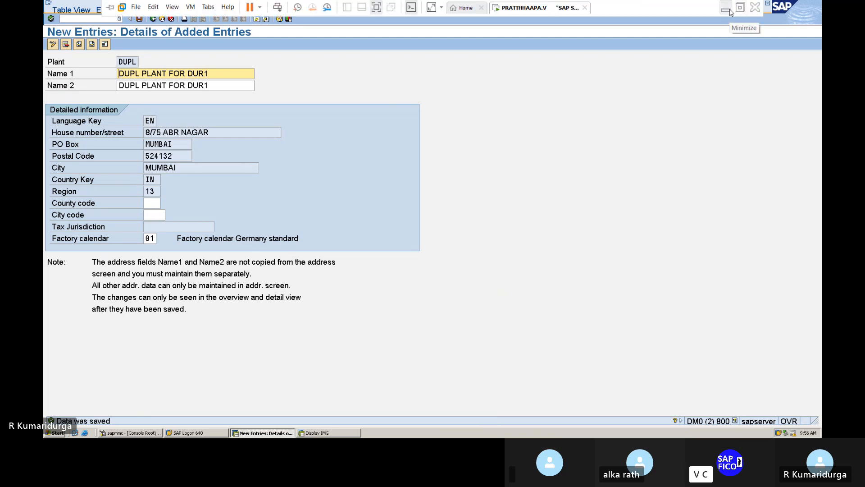
Step: Note plant code DUPL beside OX10 in the Word checklist, then return to SAP
left_click(726, 9)
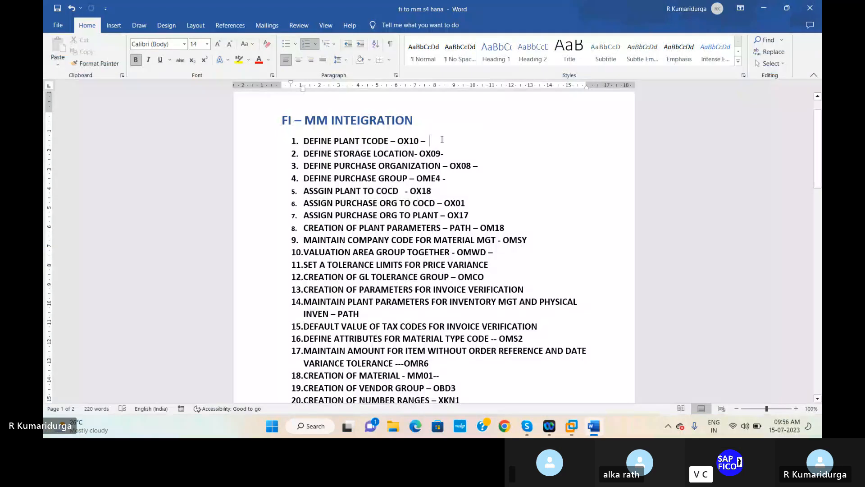
type("duj")
key("BackSpace")
key("BackSpace")
key("BackSpace")
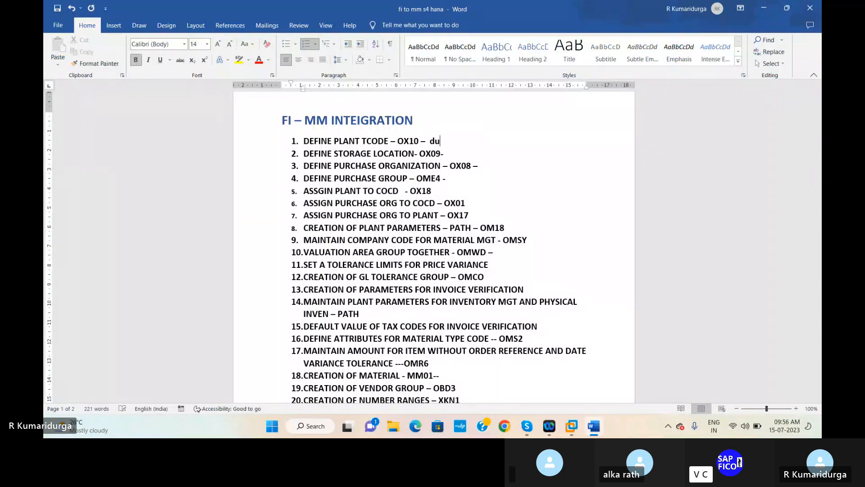
type("PL")
mouse_move(568, 428)
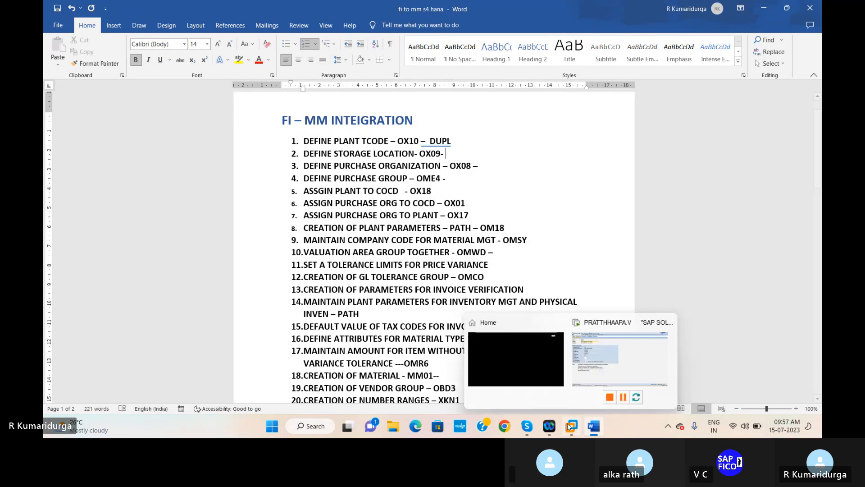
left_click(588, 374)
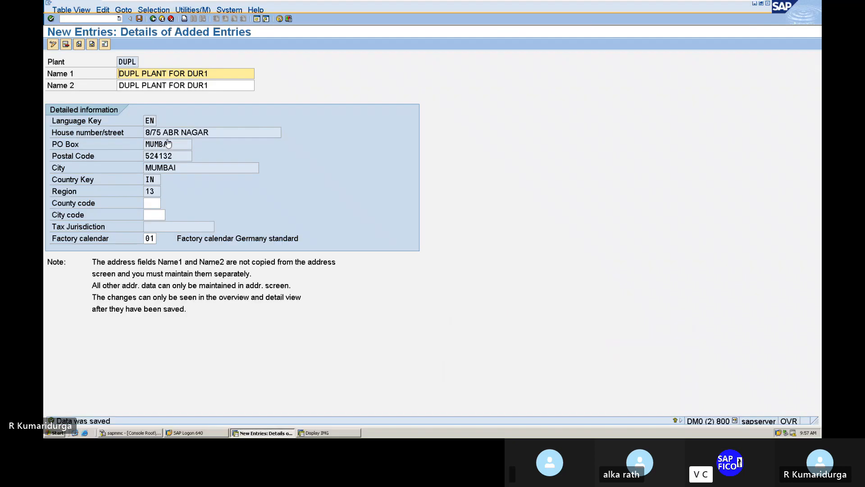
Step: Run OX09 with plant DUPL to reach its empty storage locations list
left_click(89, 19)
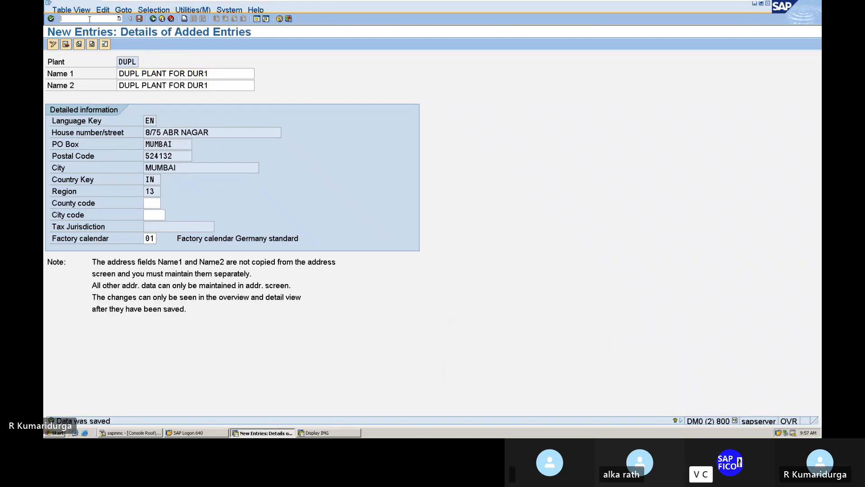
type("/NOX09")
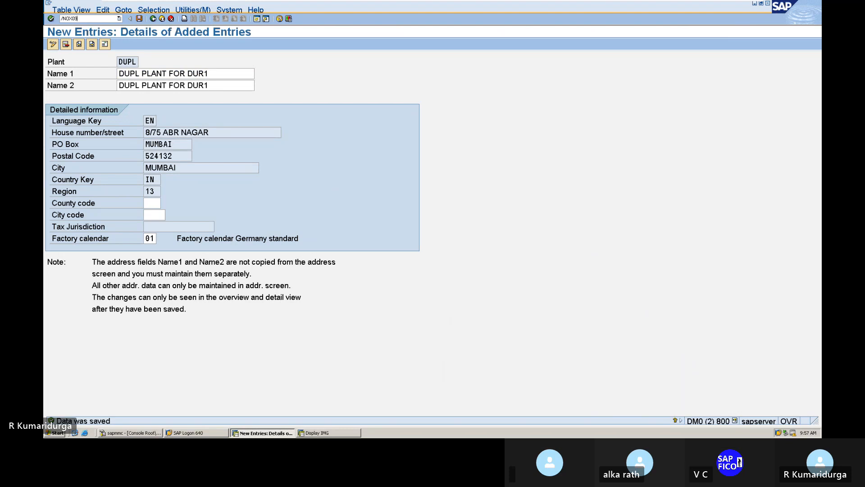
key("Return")
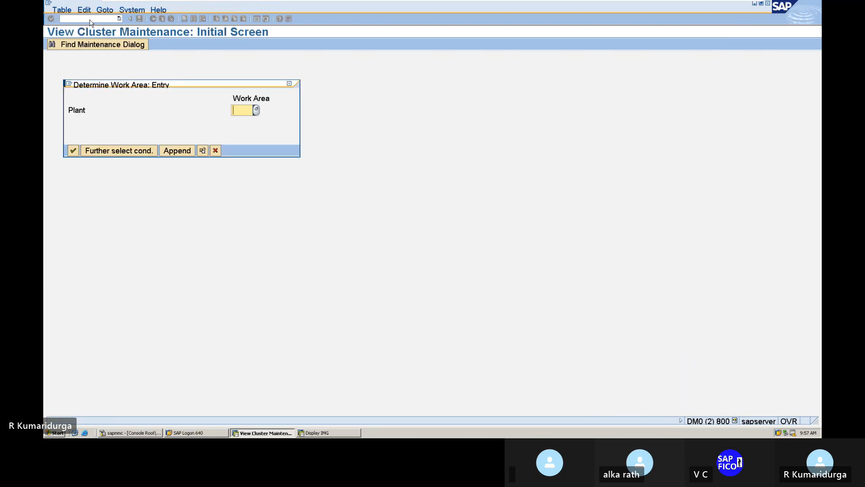
type("DUPL")
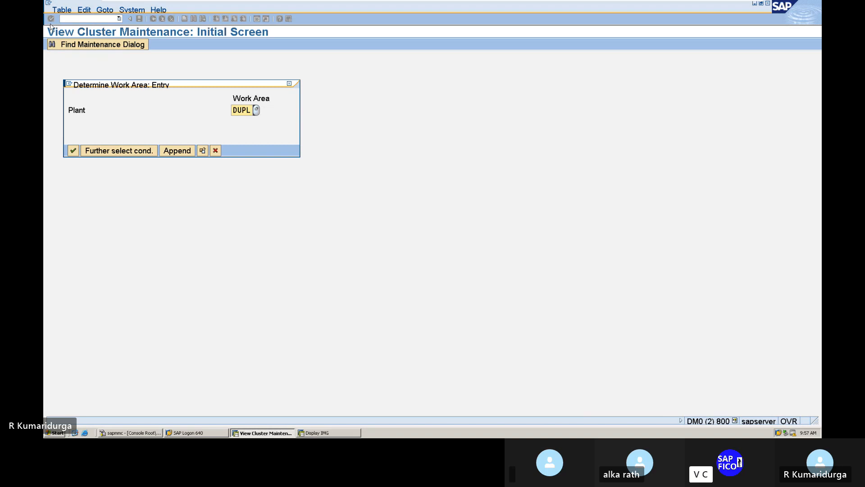
left_click(73, 151)
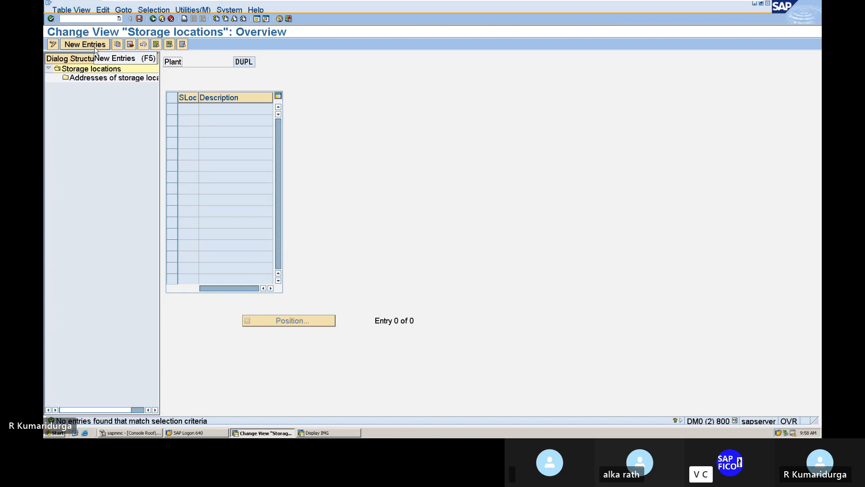
Step: Add storage location DUSL described 'STORAGE LOCATION' to plant DUPL and save it
left_click(85, 45)
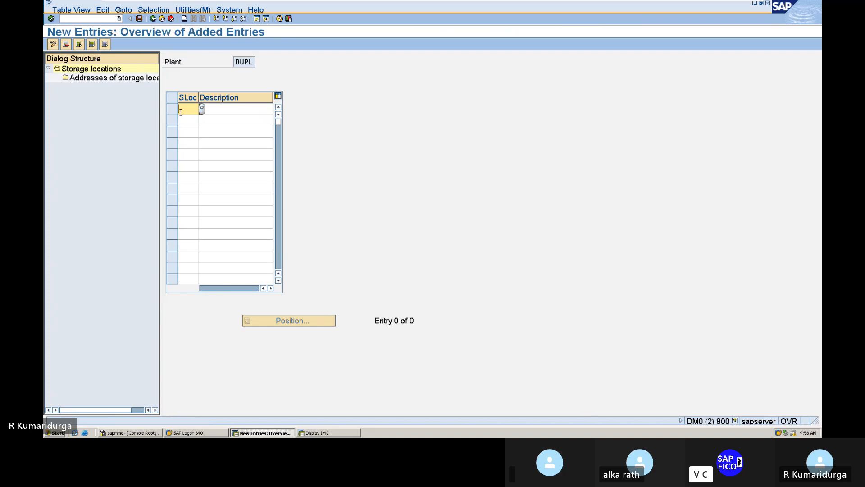
type("S")
type("US")
type("L")
key("Tab")
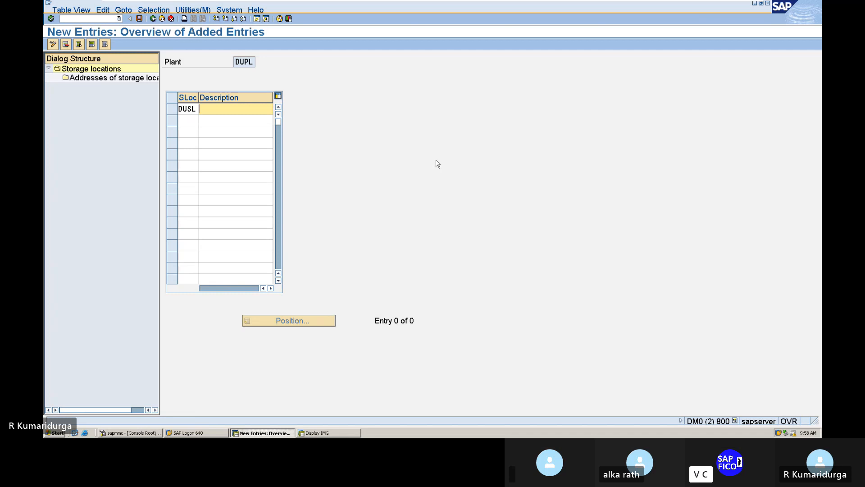
type("STORAT")
key("BackSpace")
type("GE LOCATION")
key("Return")
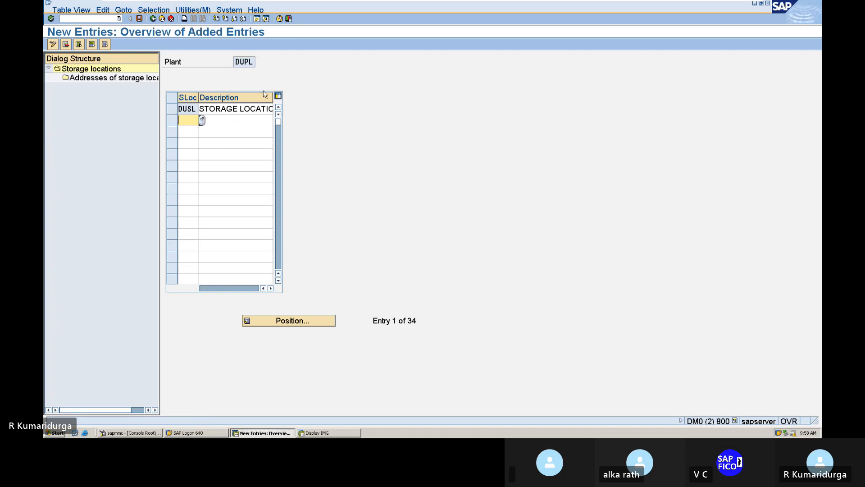
left_click(139, 19)
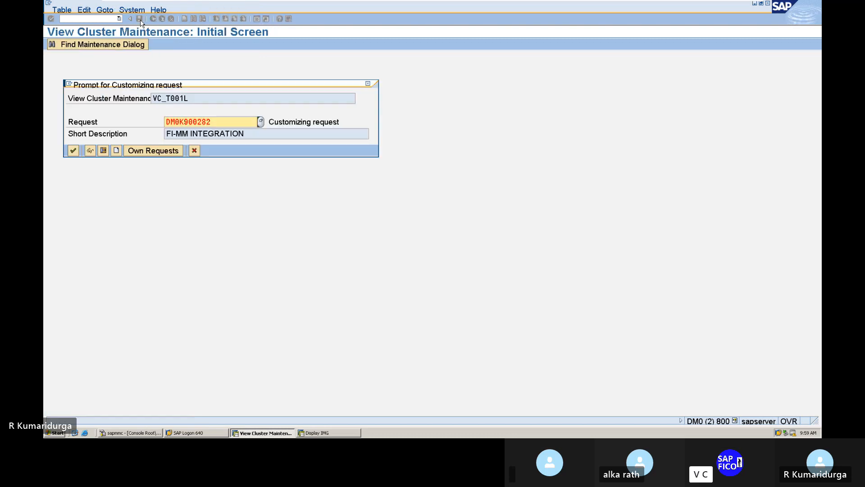
key("Return")
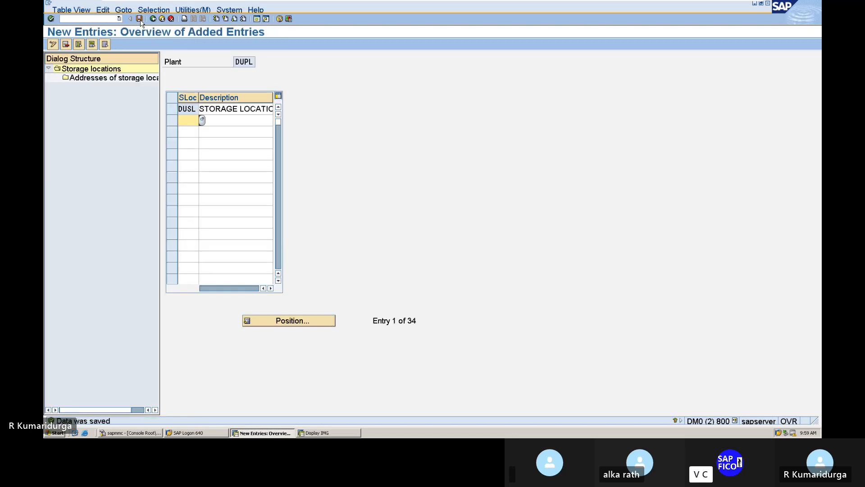
Step: Open the addresses of storage location DUSL and start address number 12
left_click(169, 110)
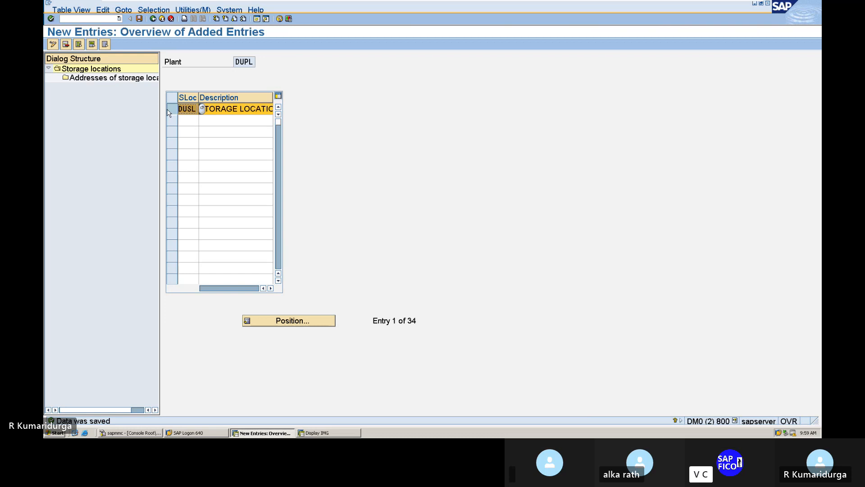
double_click(136, 80)
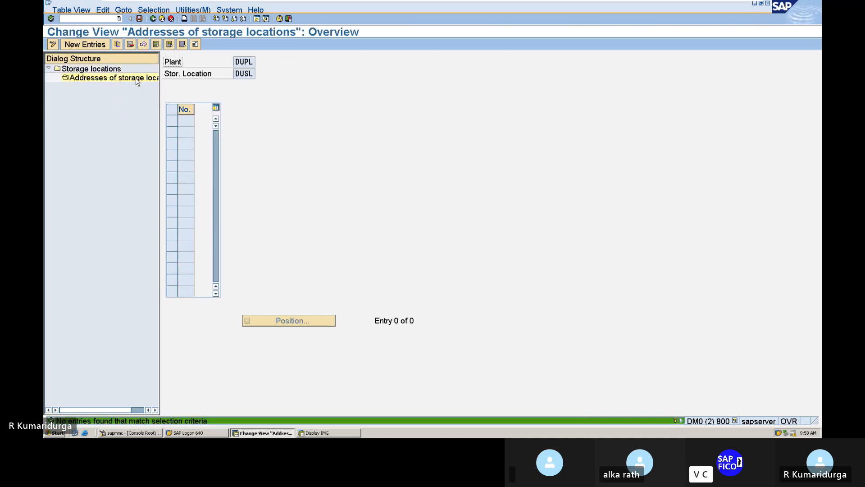
left_click(98, 47)
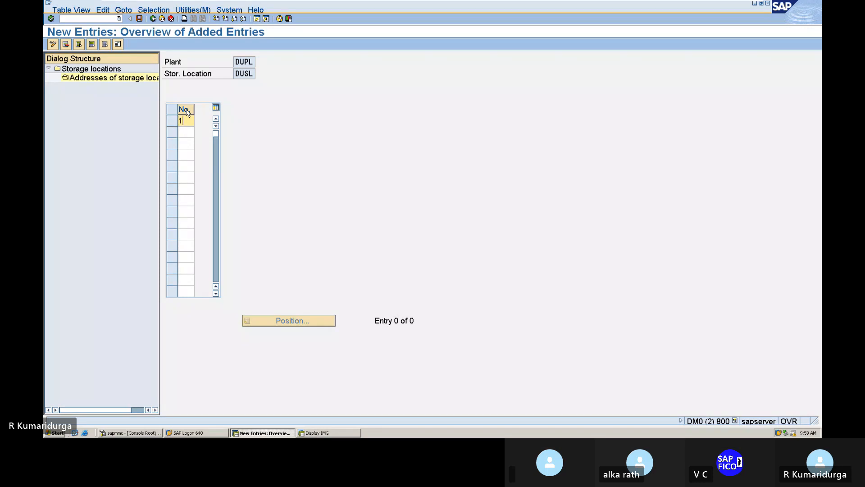
type("2")
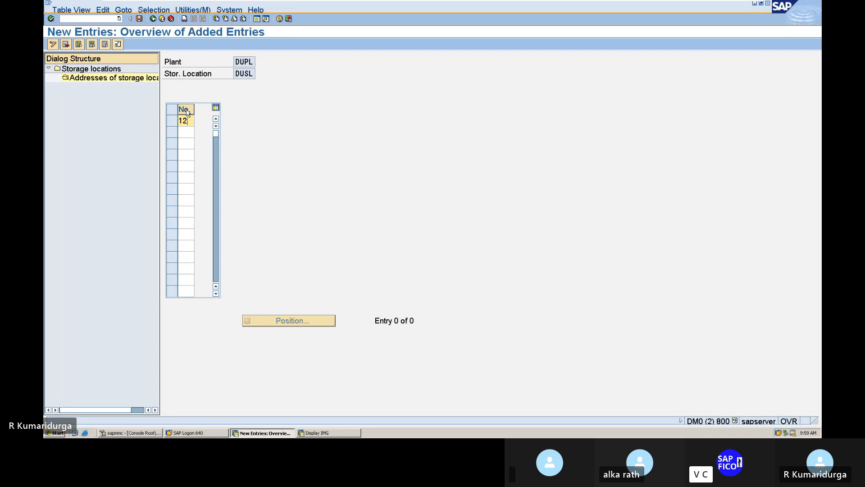
key("Return")
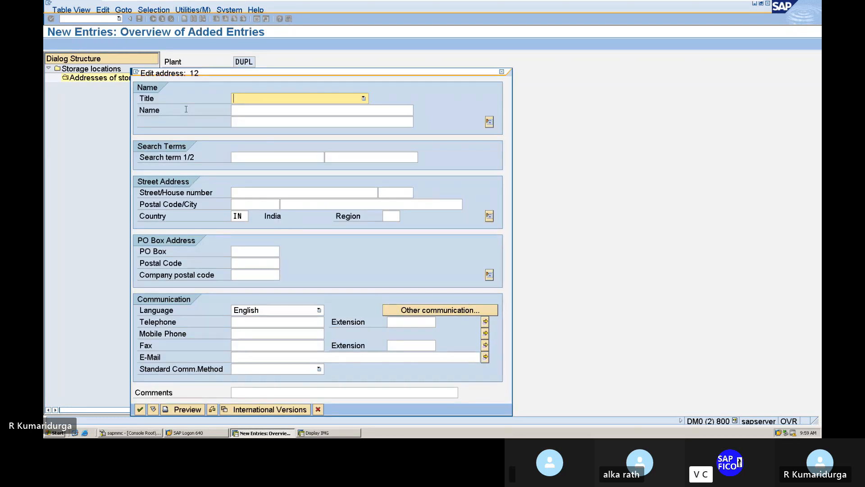
key("c")
key("Tab")
type("T")
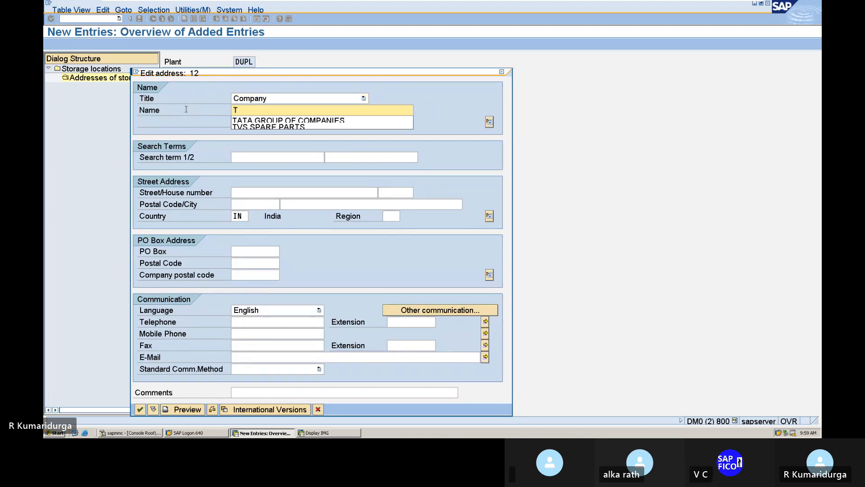
key("Down")
key("Return")
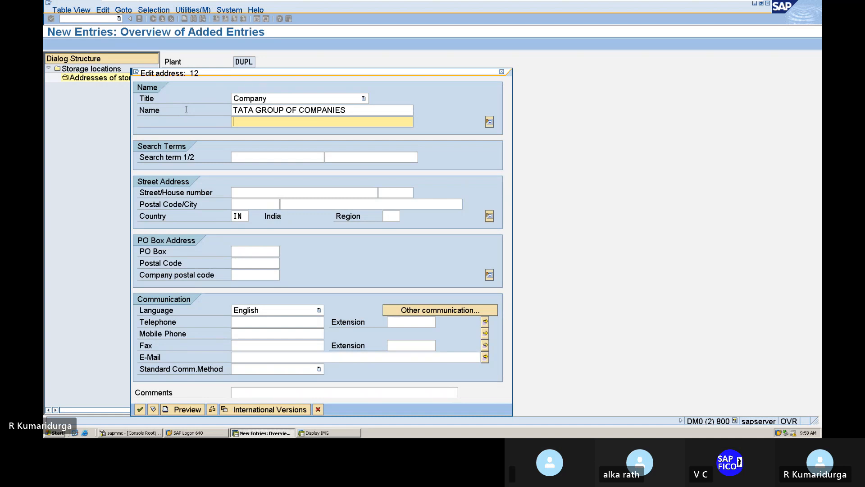
key("Tab")
type("T")
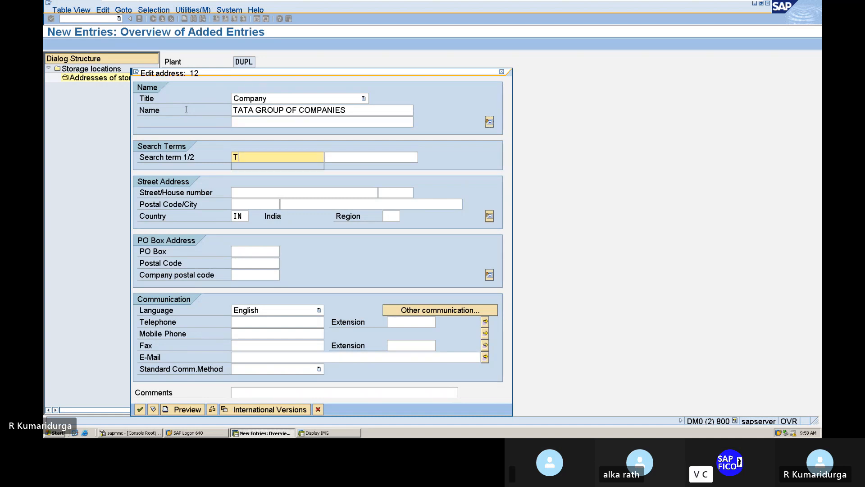
type("ATA")
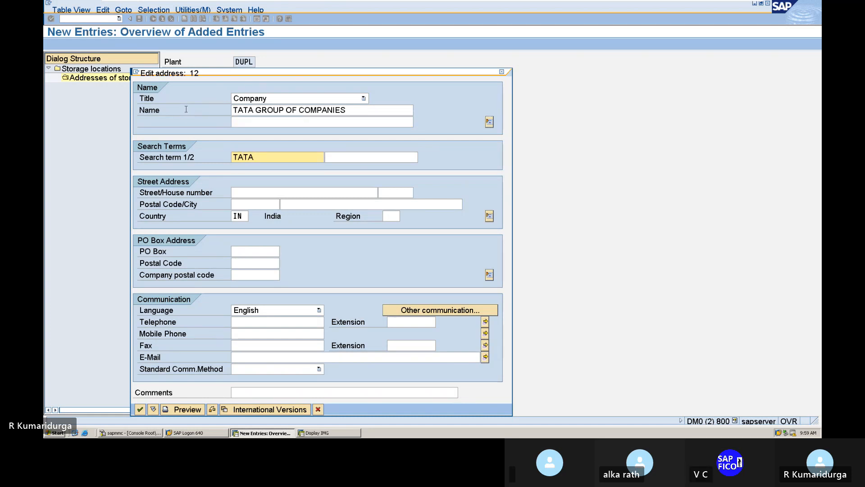
key("Tab")
key("Tab")
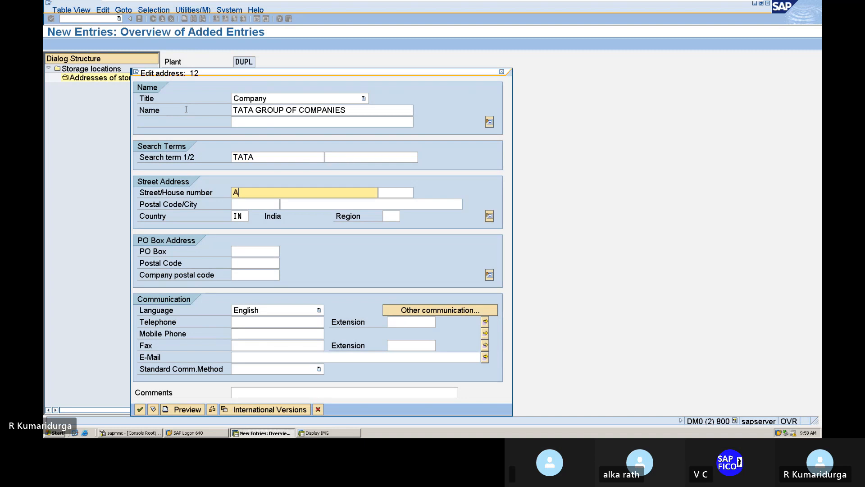
key("Tab")
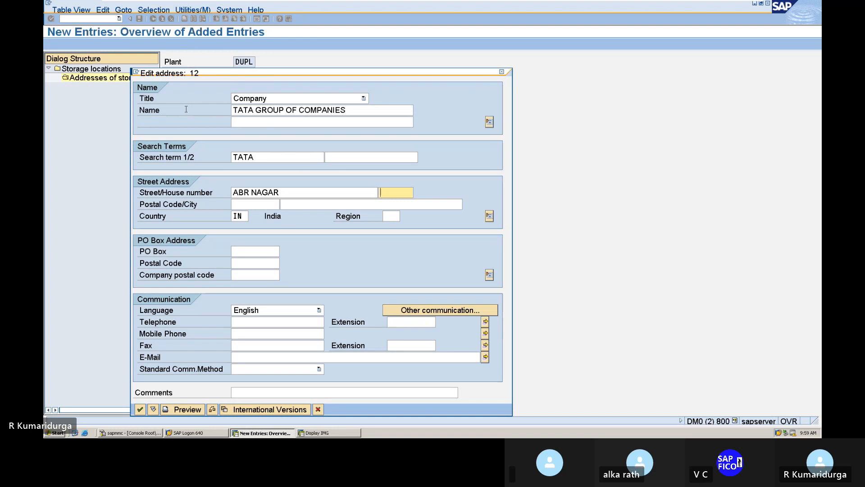
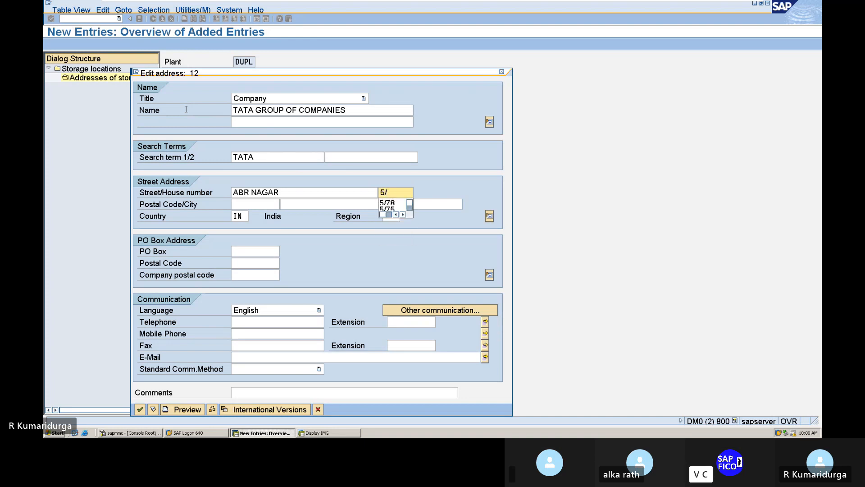
key("Down")
key("Tab")
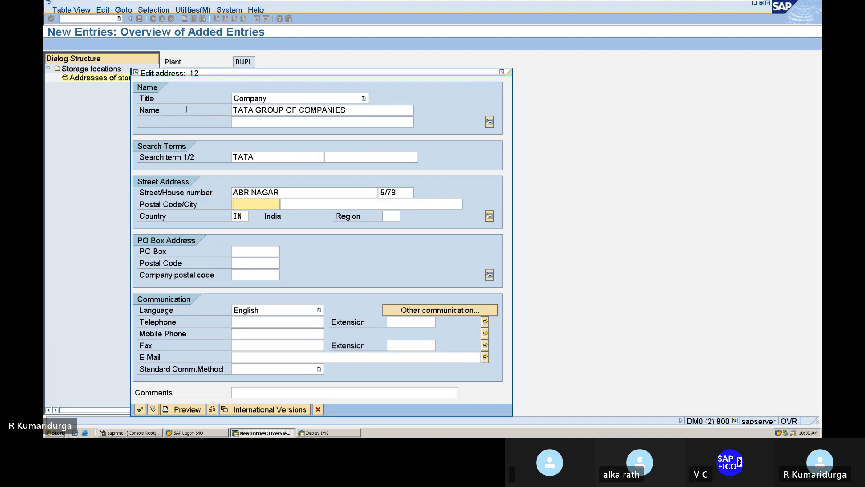
Step: Fill in postal code 5241, city Mumbai and region 13
type("5241")
key("Down")
key("Tab")
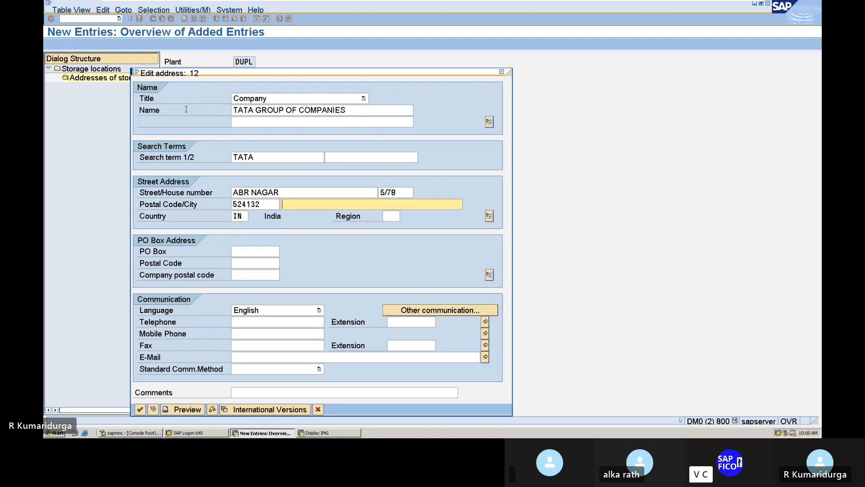
type("MU")
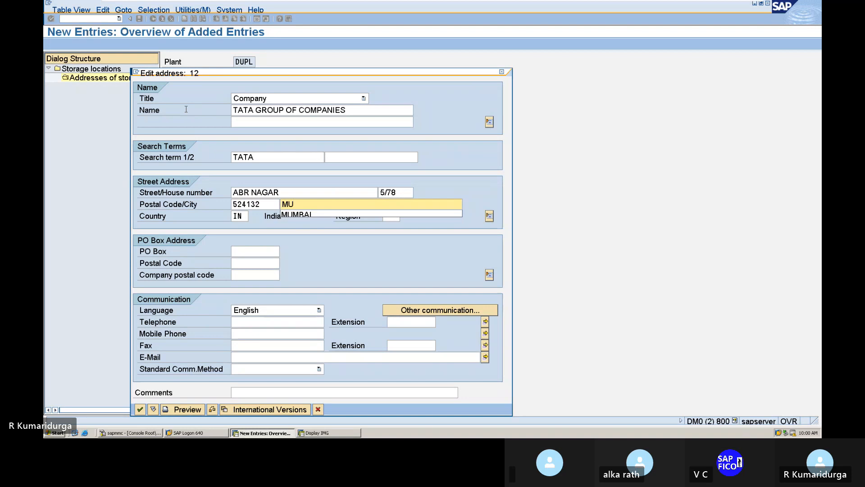
key("Down")
key("Tab")
key("Tab")
type("13")
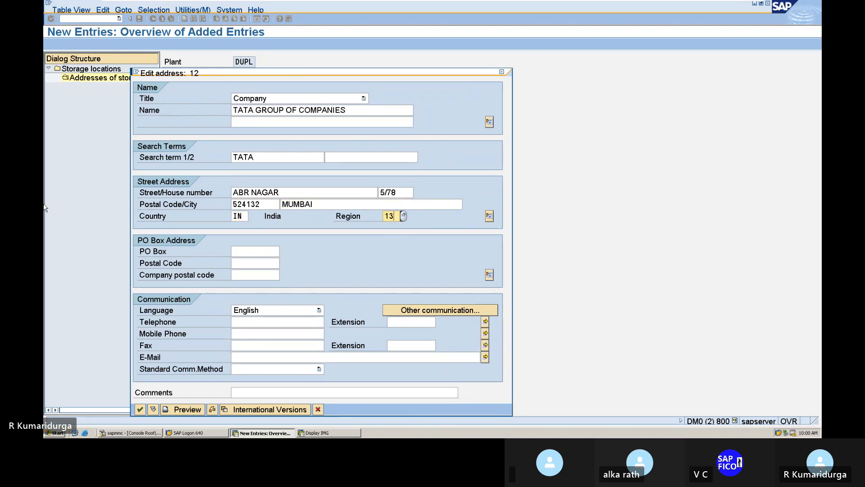
Step: Enter PO box MUM with PO box postal code 52413, confirm the address and save it
left_click(267, 249)
type("MUM")
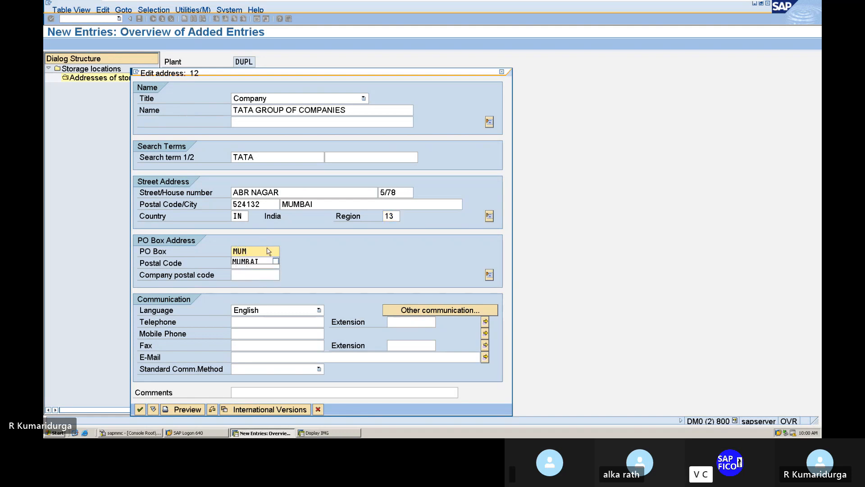
key("Down")
key("Tab")
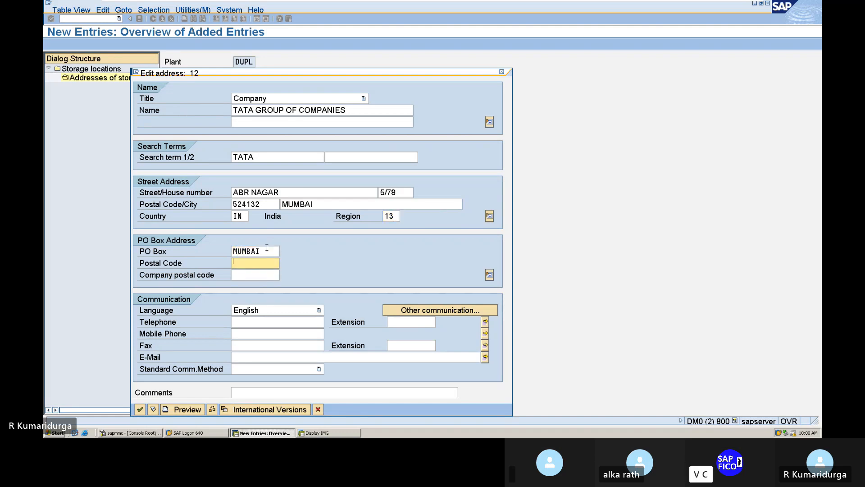
type("524132")
key("Return")
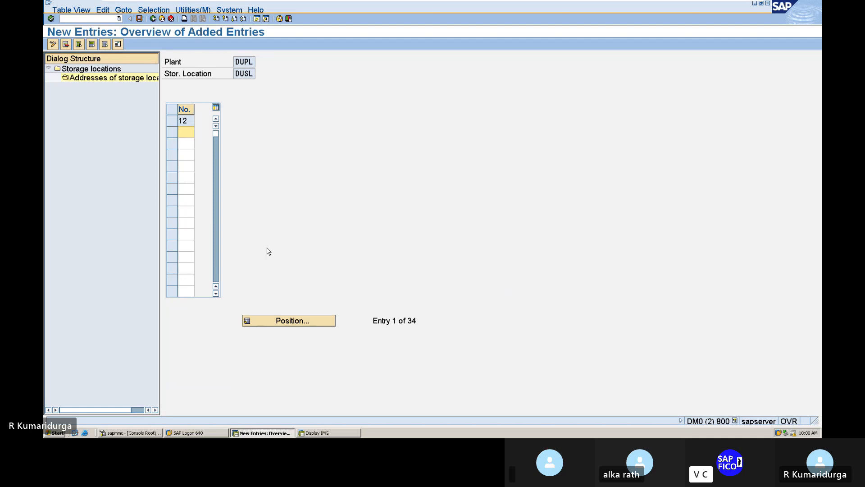
left_click(140, 19)
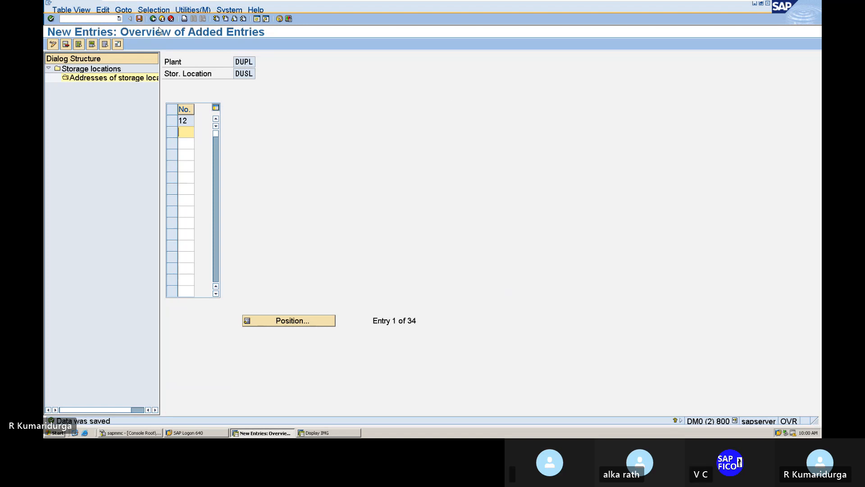
mouse_move(717, 5)
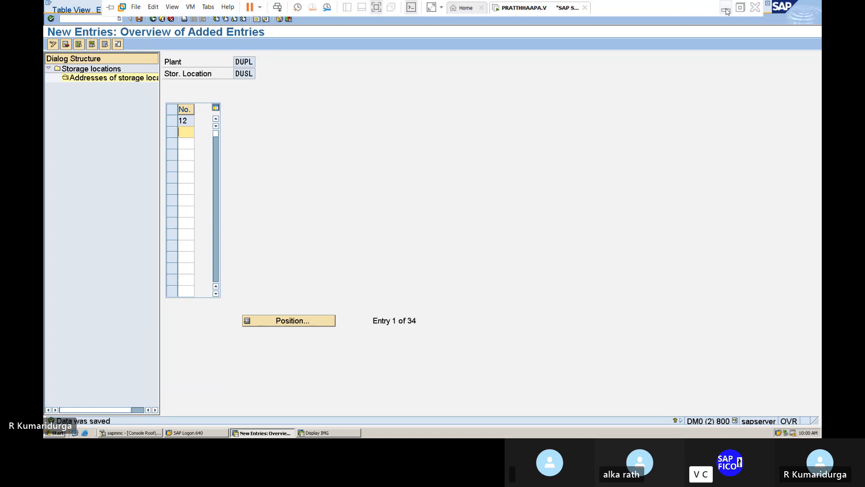
Step: Type DUSL after 'OX09-' on line 2 of the Word checklist, then return to SAP
left_click(726, 11)
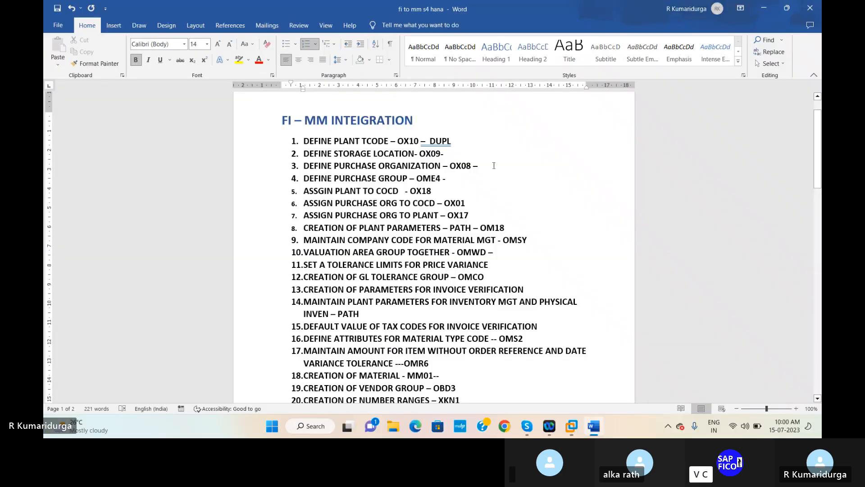
type("DUSL")
mouse_move(587, 435)
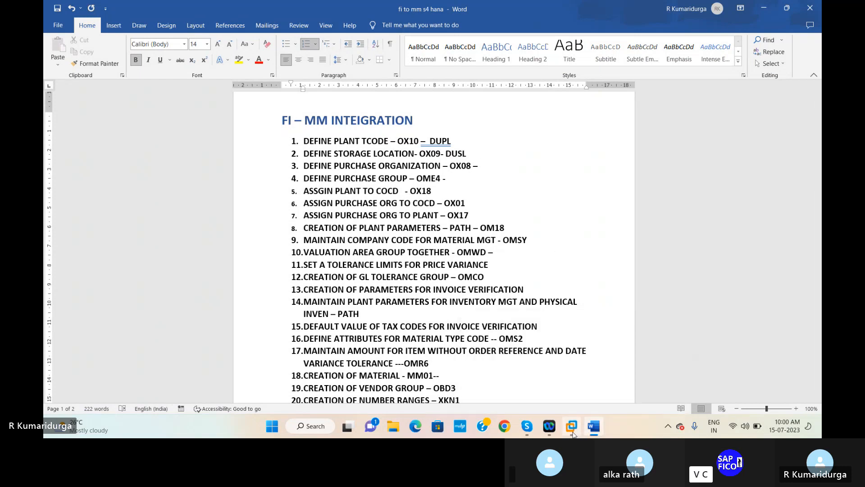
left_click(607, 372)
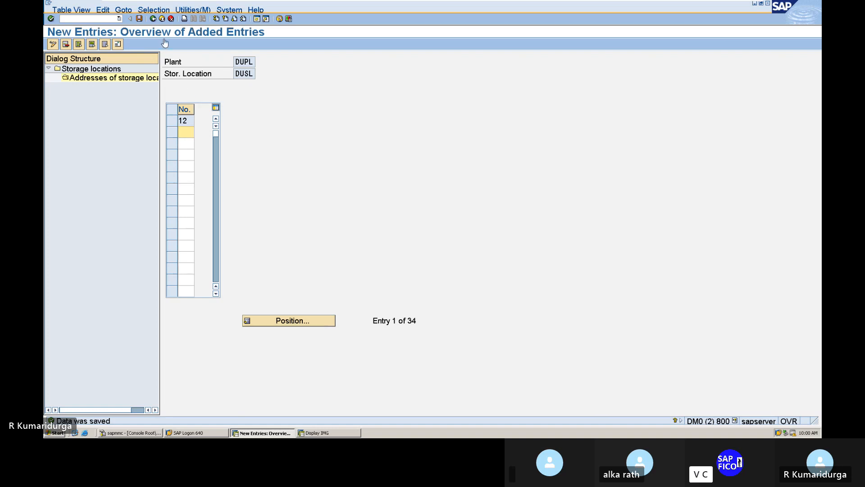
Step: Go back from the DUSL address to the storage locations overview
left_click(153, 18)
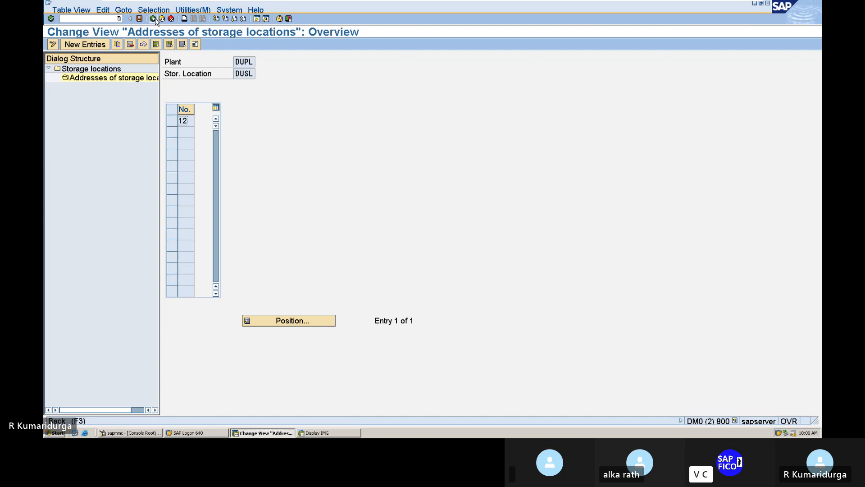
left_click(153, 18)
left_click(153, 18)
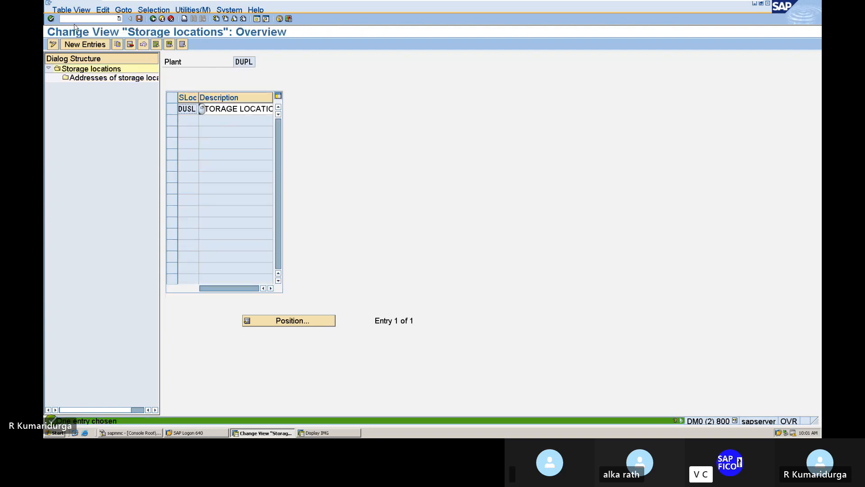
Step: Check the Word notes, then run OX08 to open the Purchasing Organizations overview
mouse_move(484, 1)
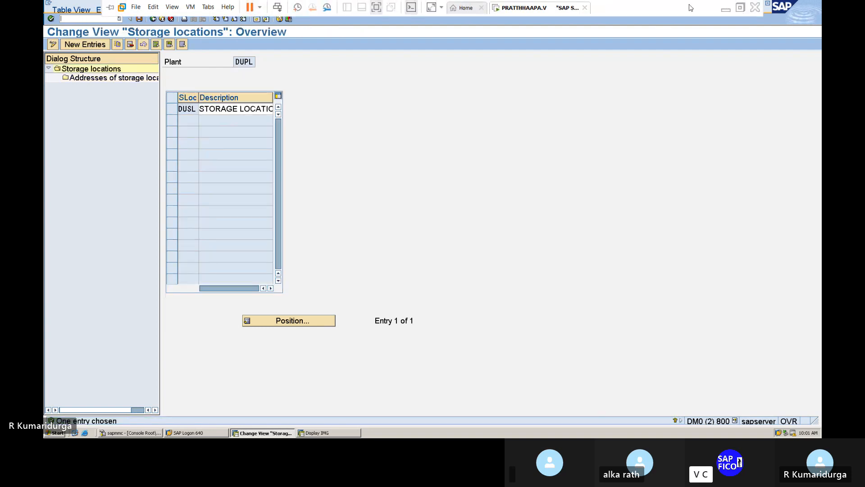
left_click(724, 9)
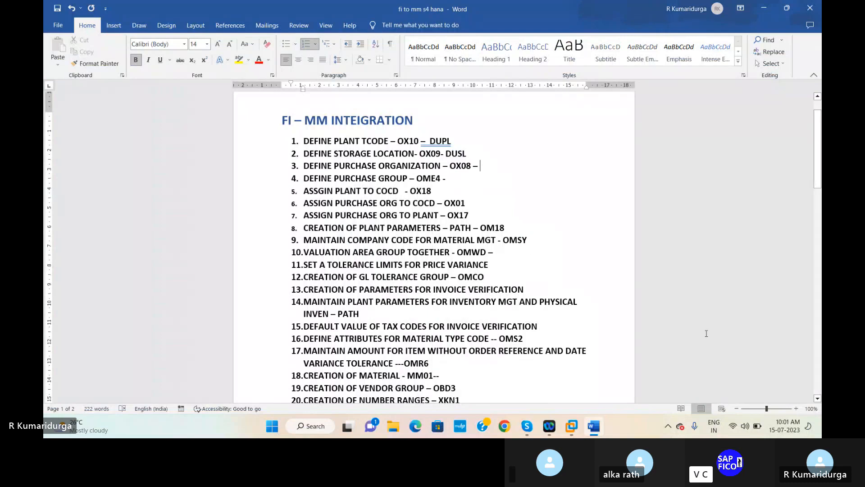
mouse_move(567, 422)
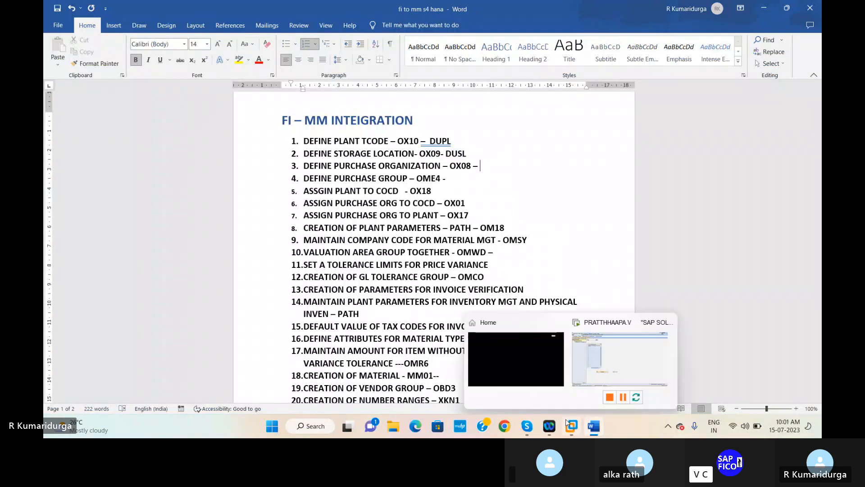
left_click(602, 358)
type("/n")
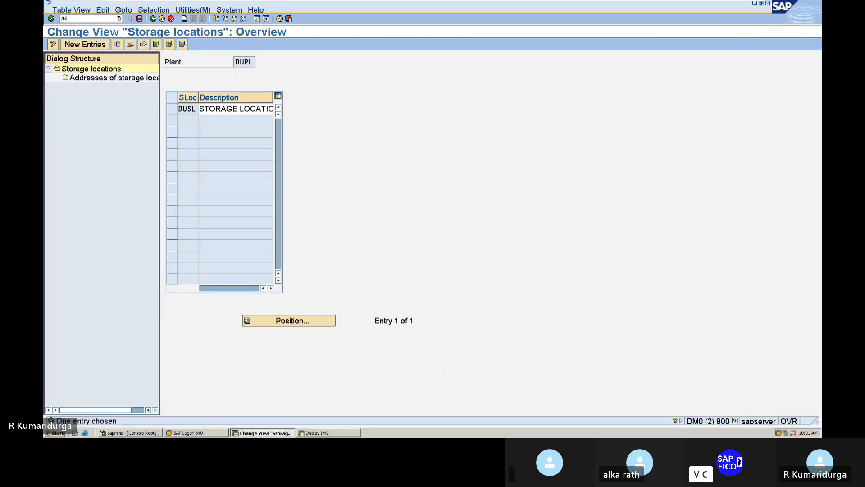
type("ox")
key("Return")
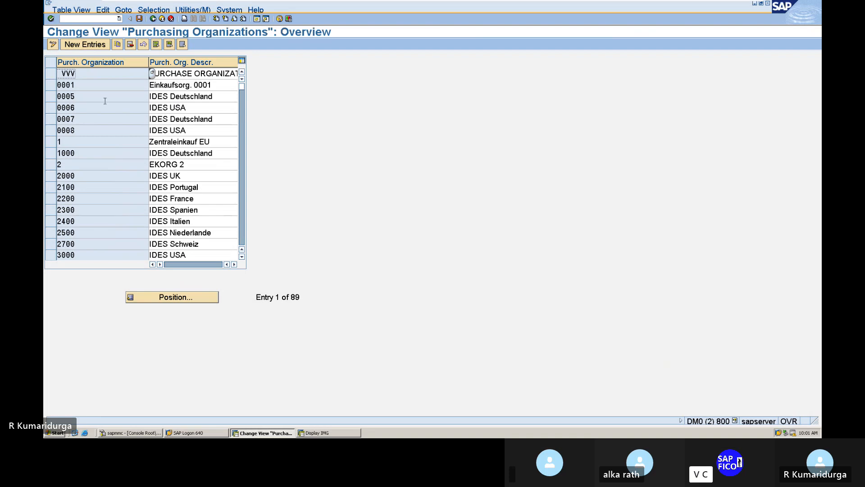
Step: Add purchasing organization DUPO described 'PURCHASING ORGANIZATION' and save it to the customizing request
left_click(94, 49)
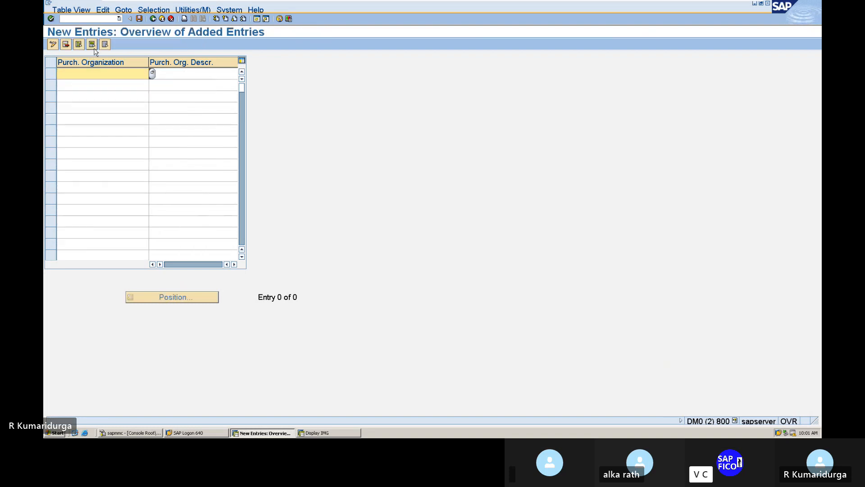
type("DUPO")
key("Tab")
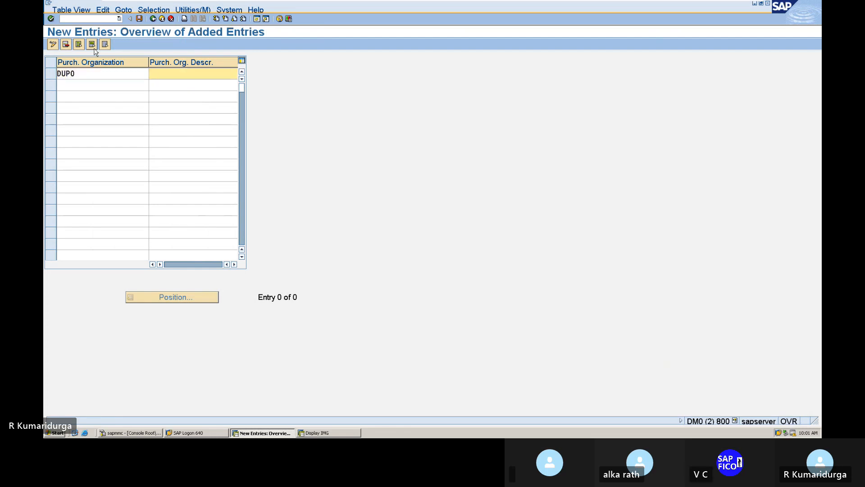
type("PU")
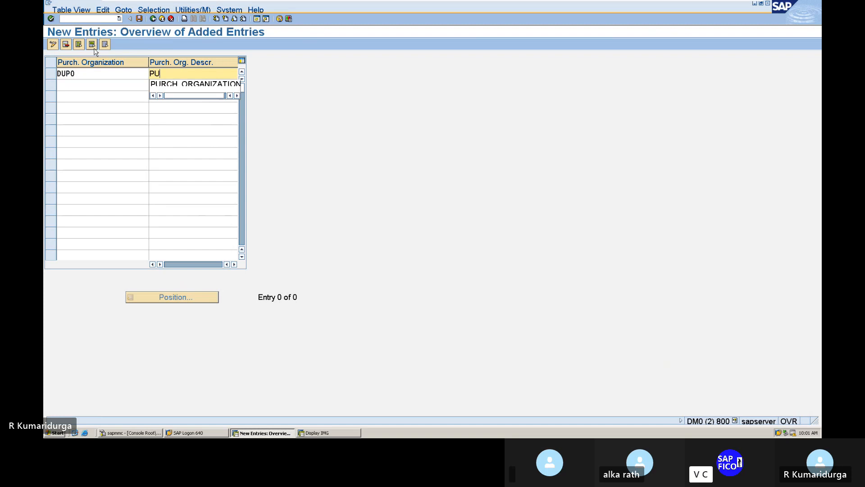
type("RCHASE")
key("BackSpace")
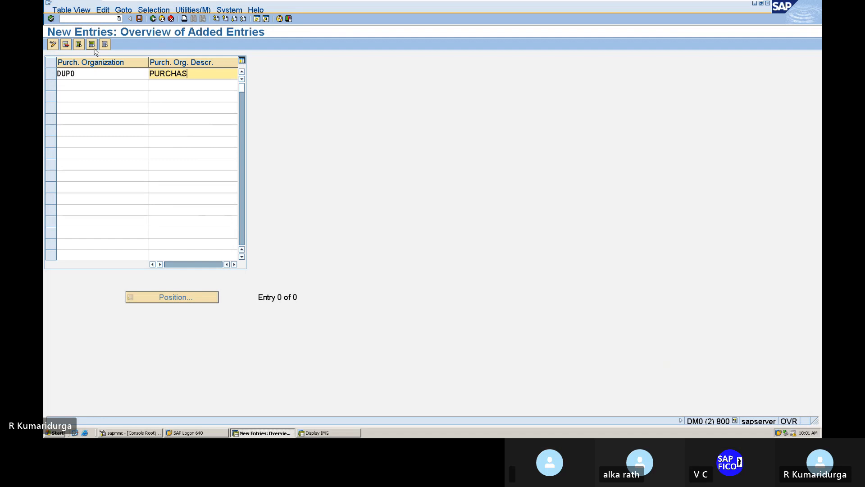
type("ING ORGA")
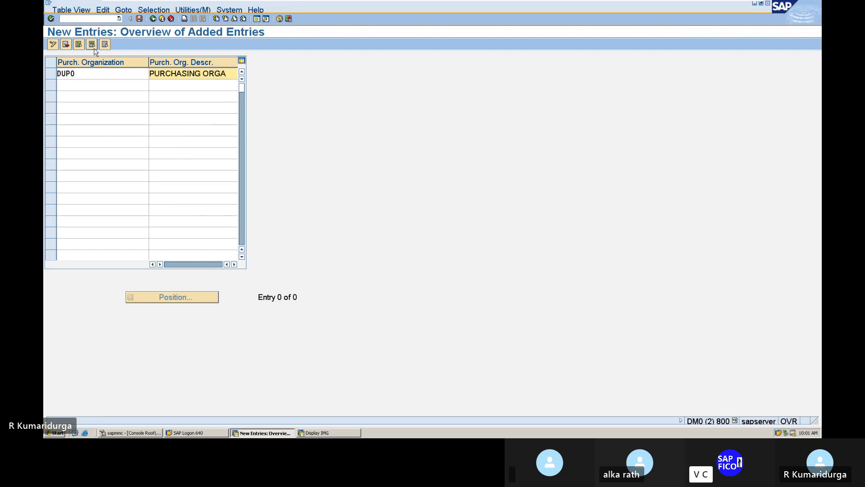
type("NIZ")
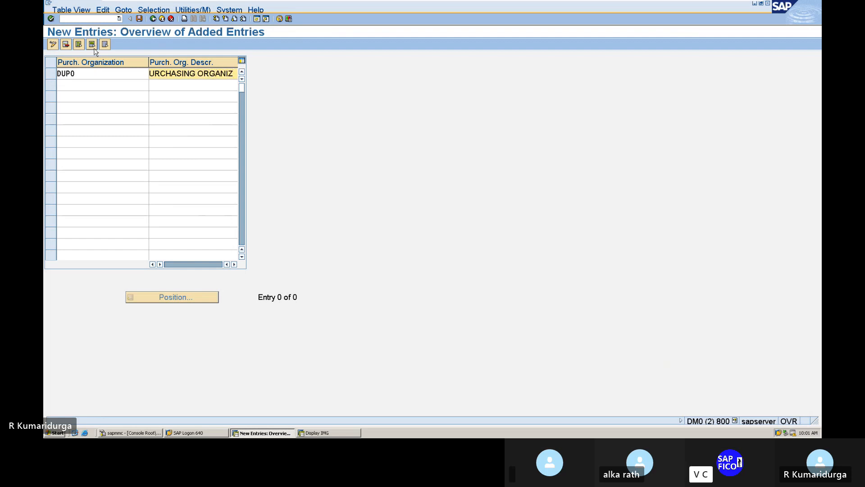
type("AT")
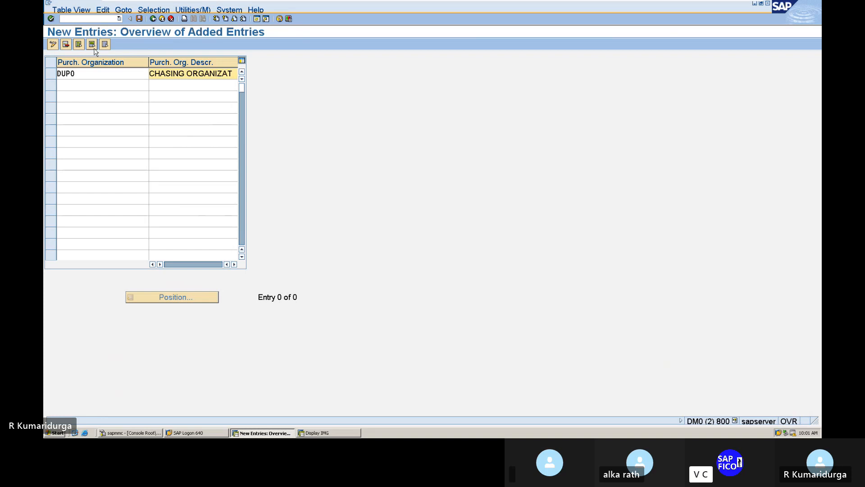
key("Return")
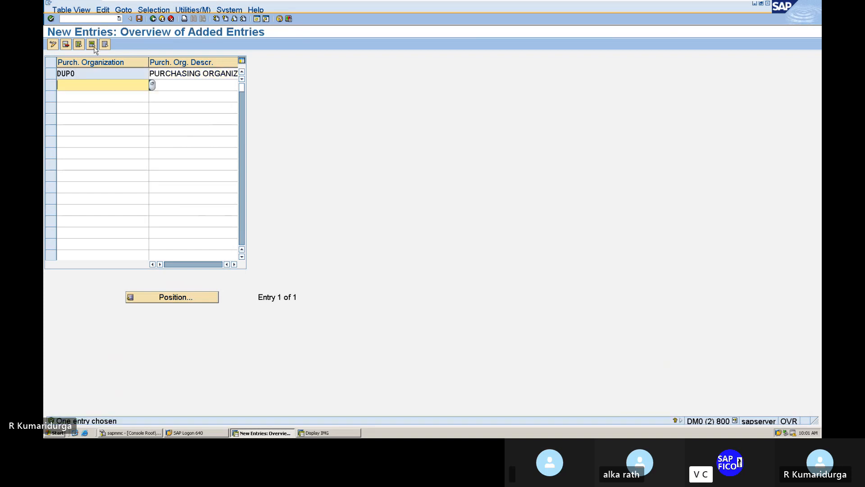
left_click(140, 18)
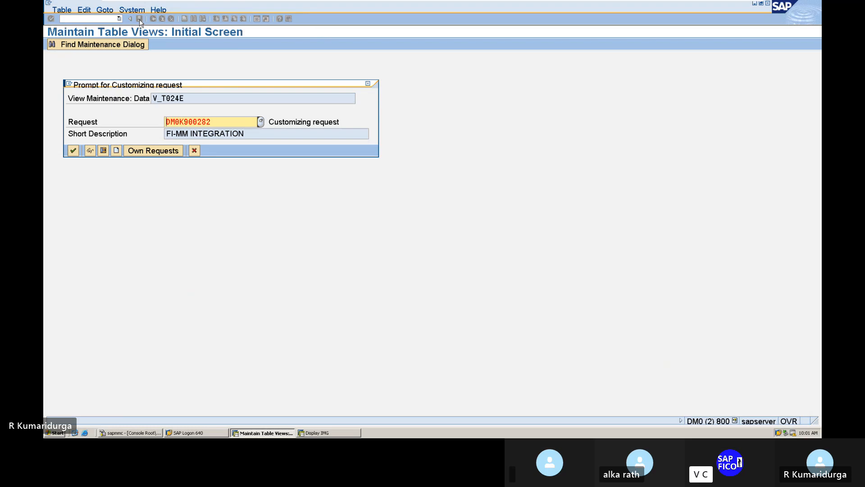
key("Return")
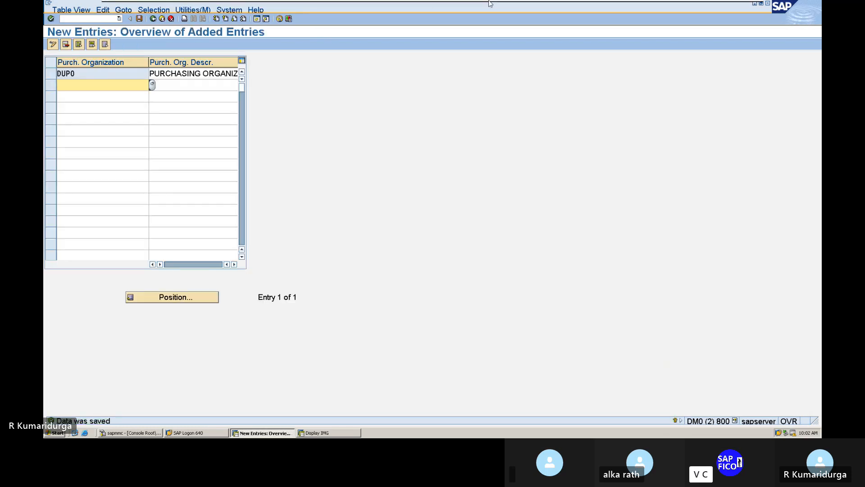
mouse_move(429, 3)
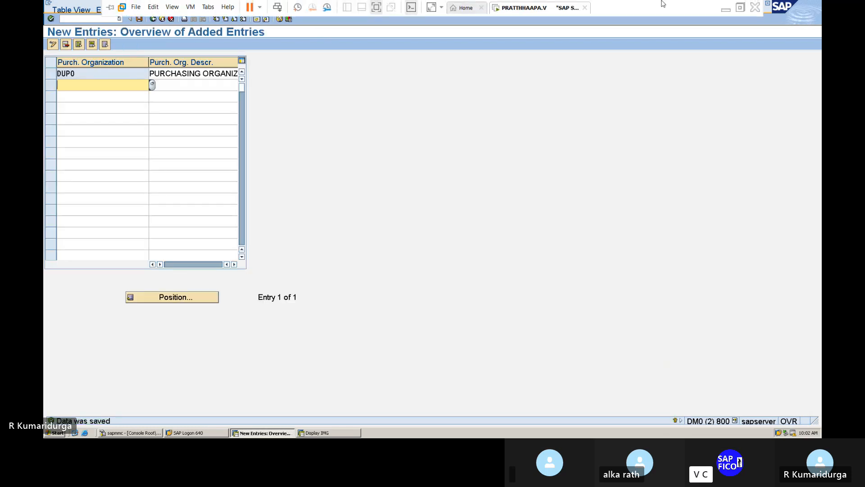
Step: Complete item 3 of the Word checklist so it reads DUPO
left_click(725, 12)
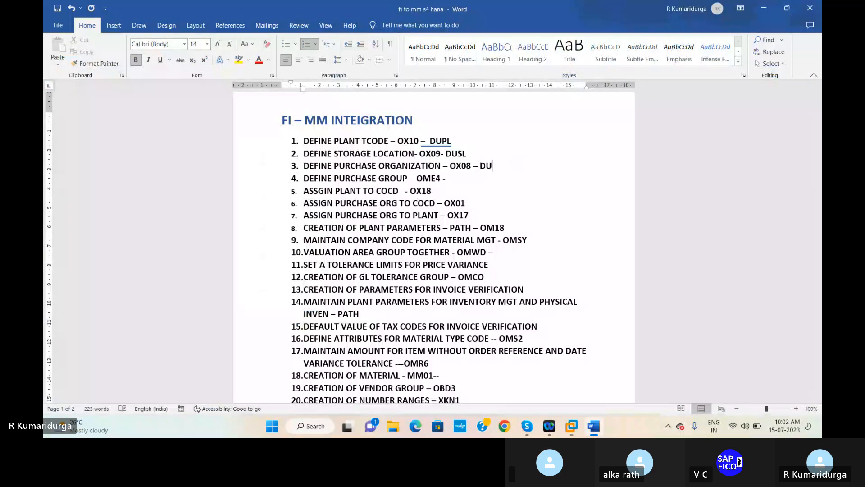
type("PO")
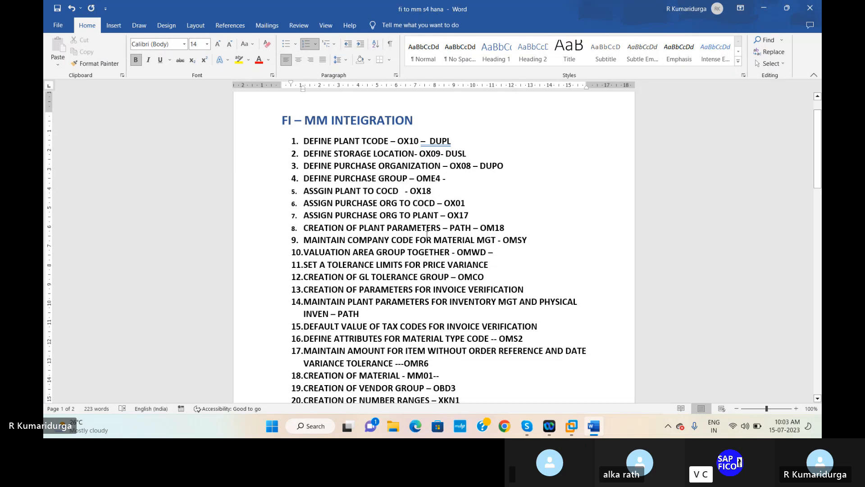
Step: Run /NOME4 and start a New Entries screen for Purchasing Groups
mouse_move(574, 419)
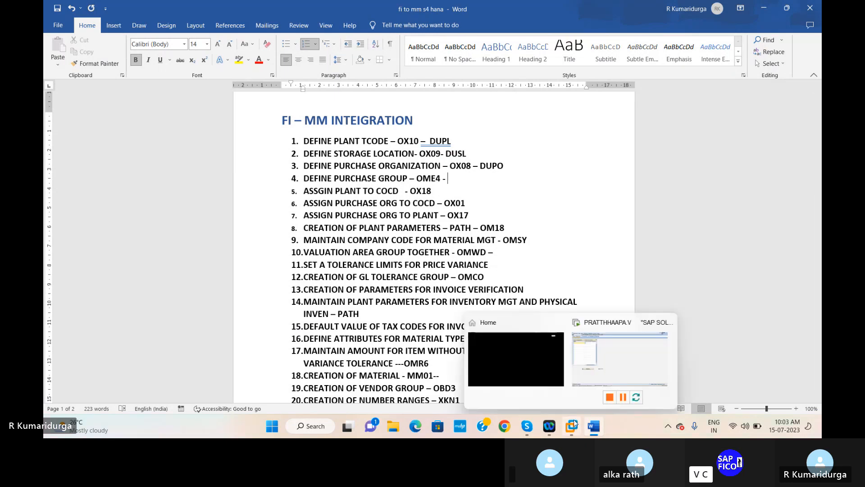
left_click(590, 389)
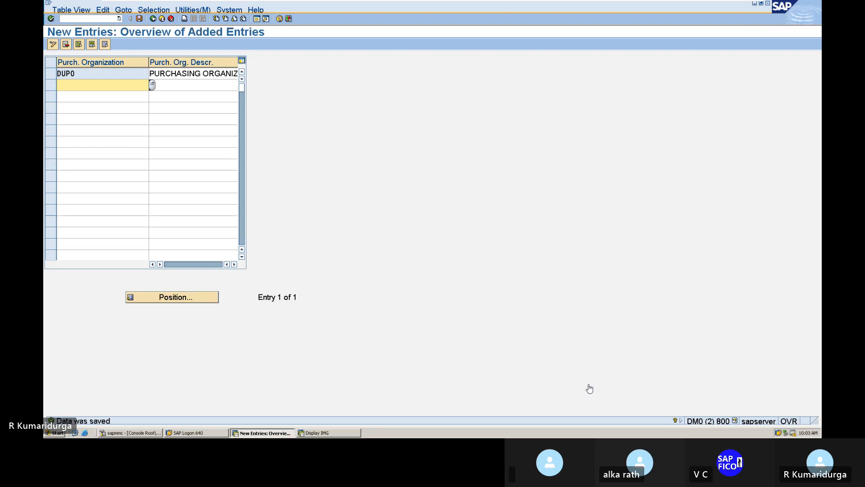
left_click(91, 19)
type("/N")
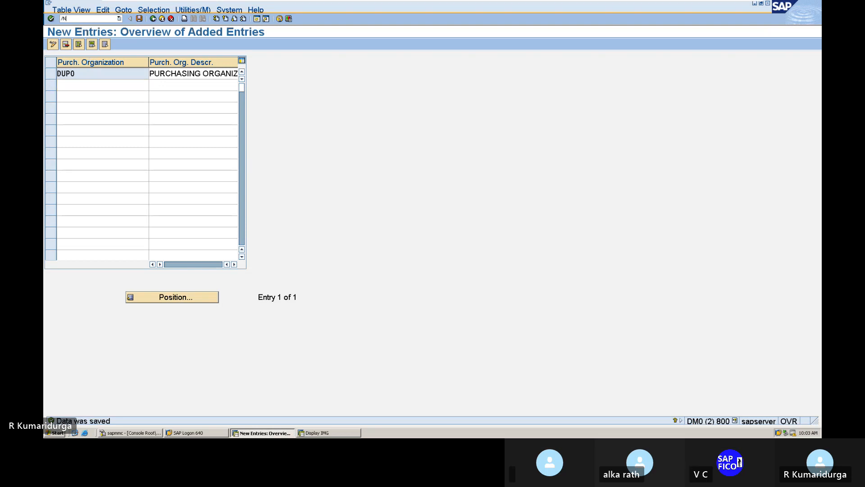
type("OME4")
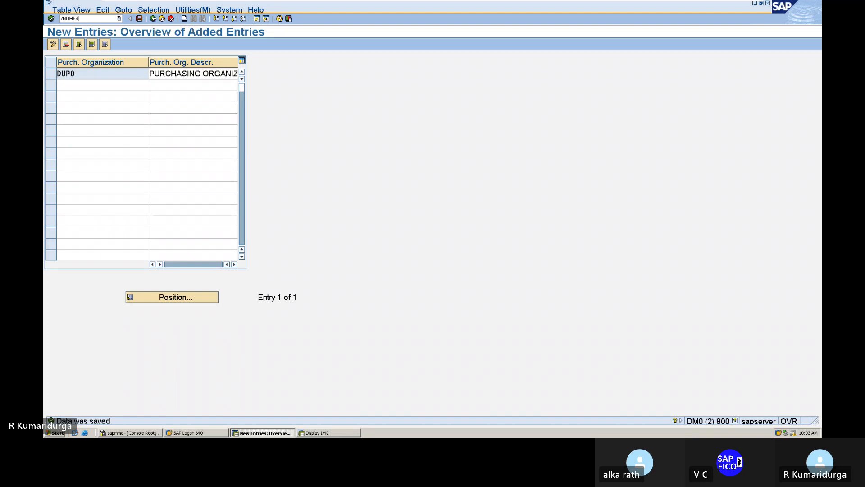
key("Return")
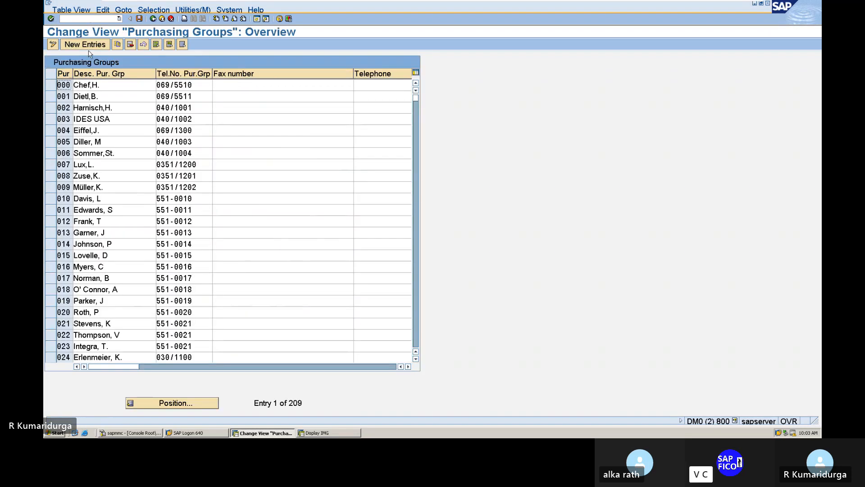
left_click(85, 44)
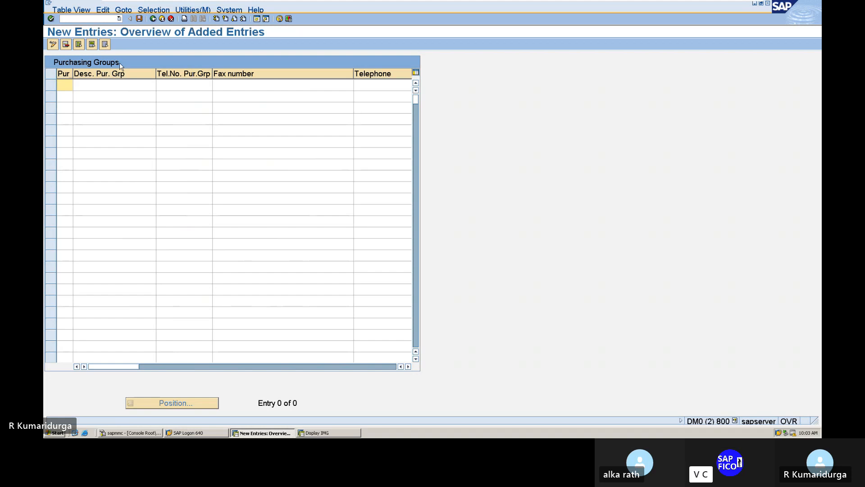
type("DUP")
key("Tab")
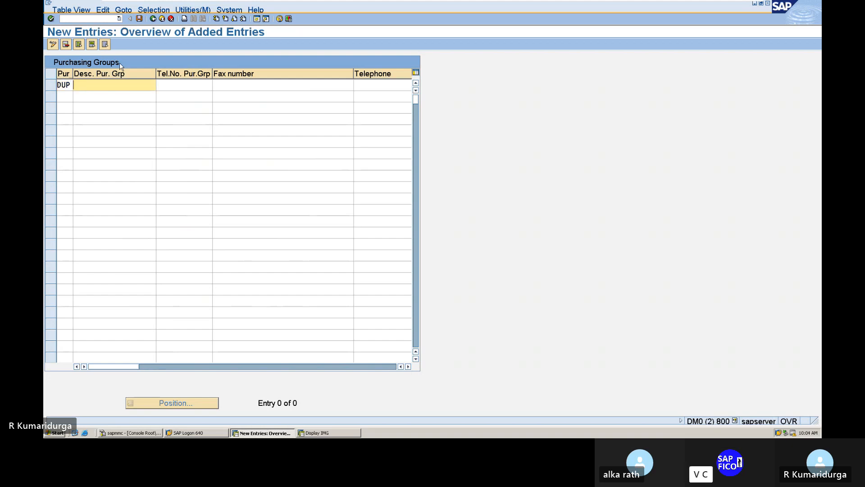
type("PURCHA")
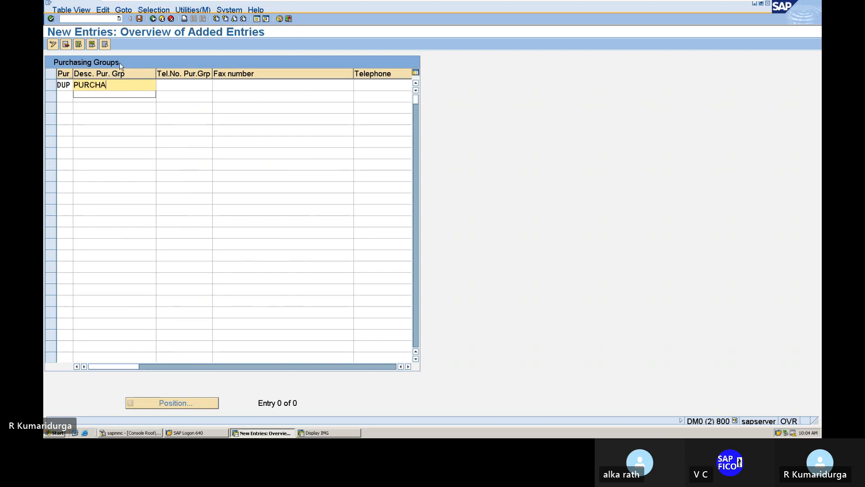
type("SING GROUP")
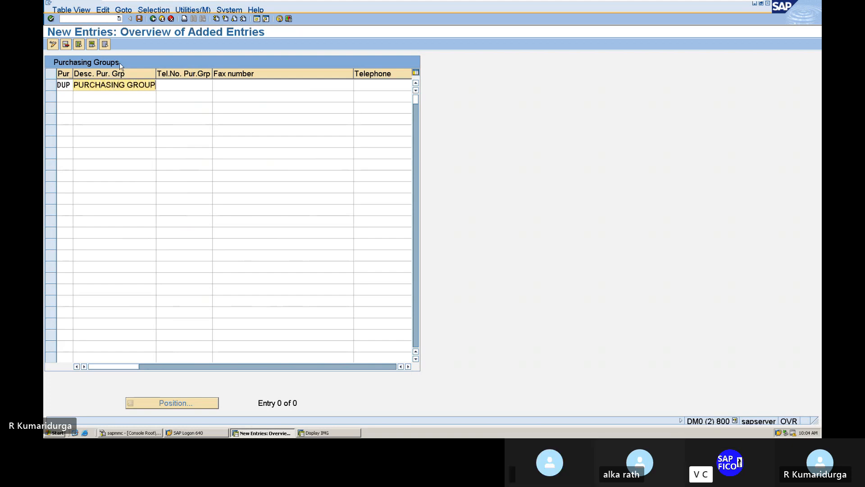
key("Tab")
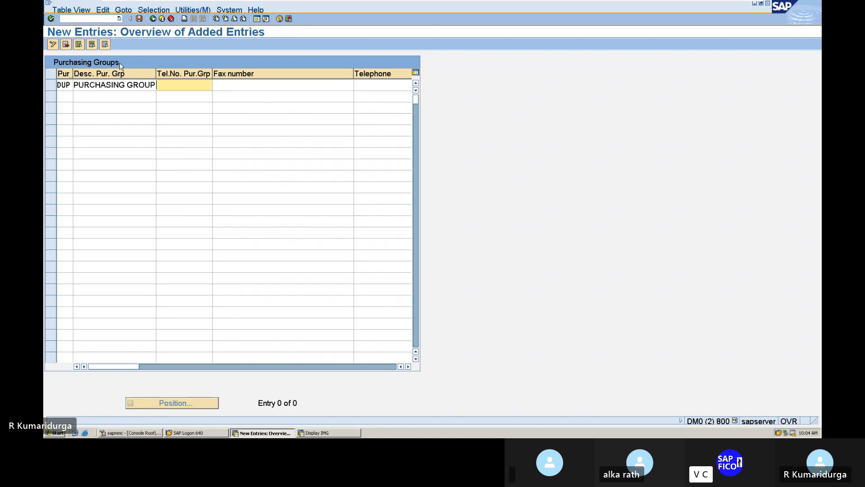
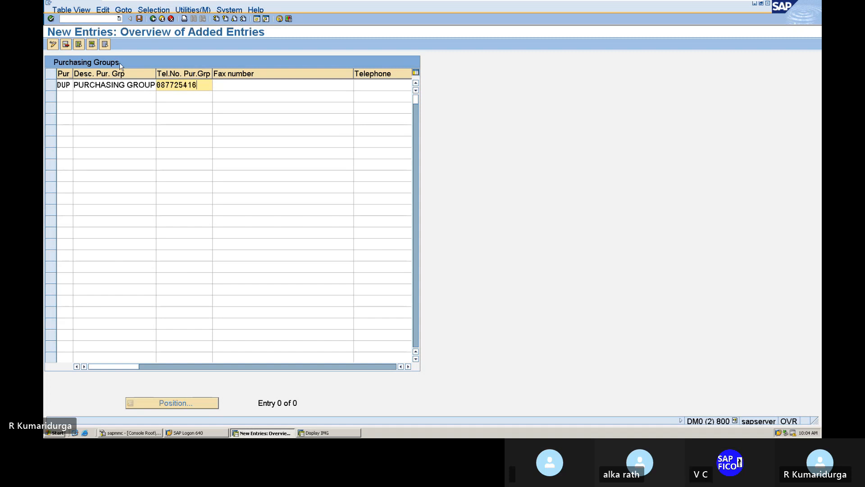
key("Return")
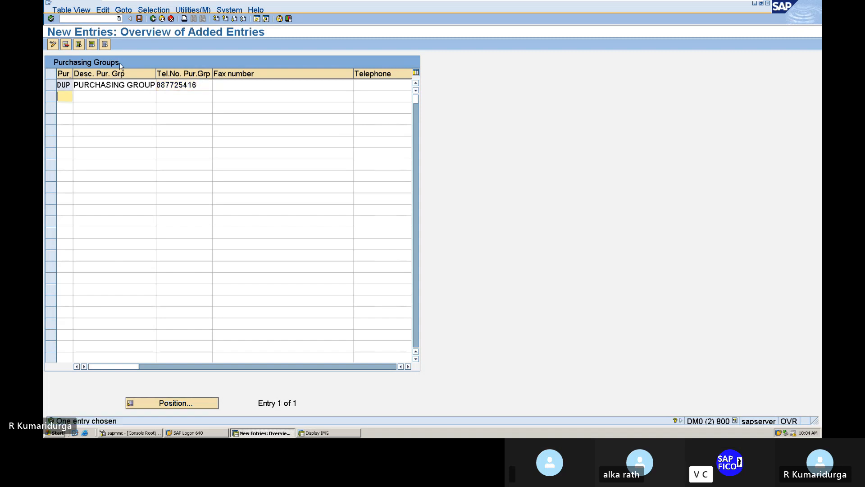
left_click(140, 19)
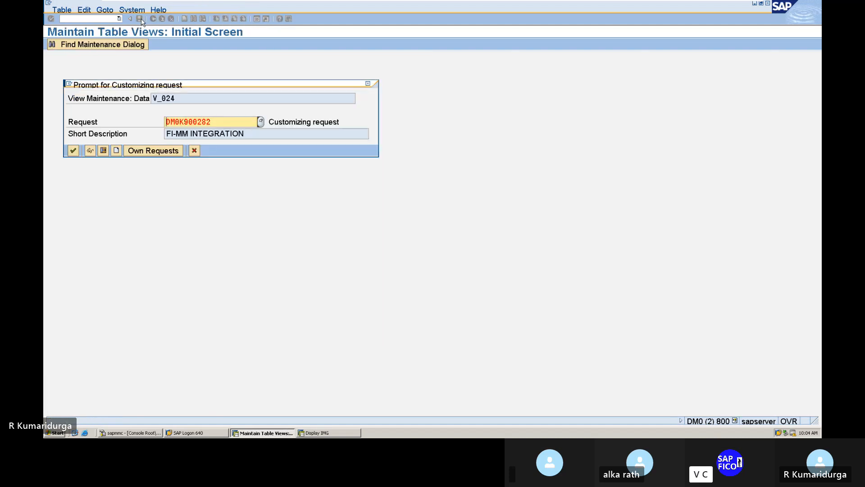
key("Return")
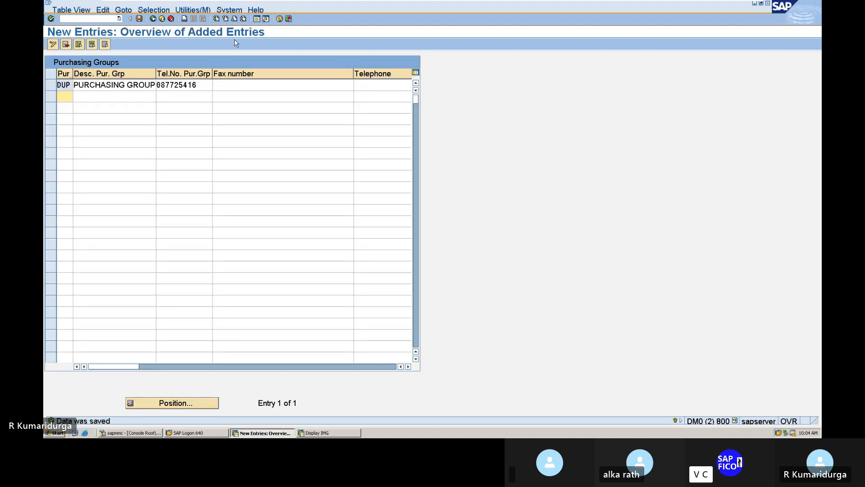
mouse_move(603, 3)
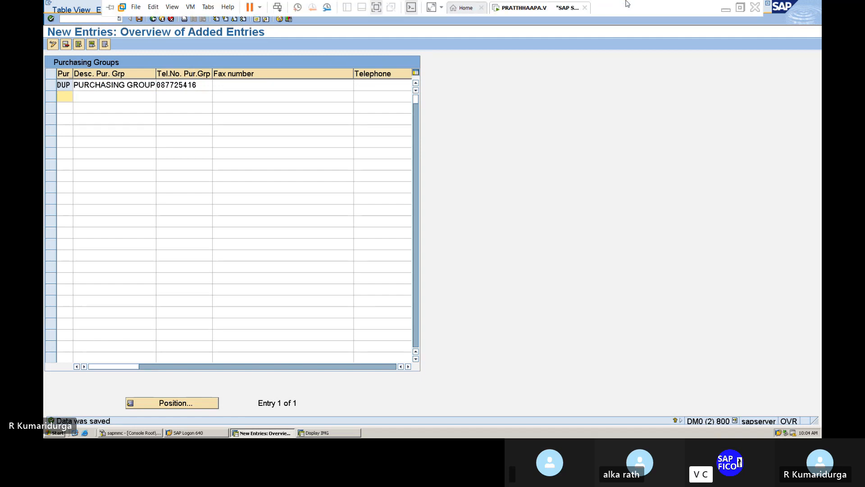
Step: Complete item 4 as DUP and append '---' after OX18 in item 5, then return to SAP
left_click(727, 12)
type("PLANT TO COCD  - OX18")
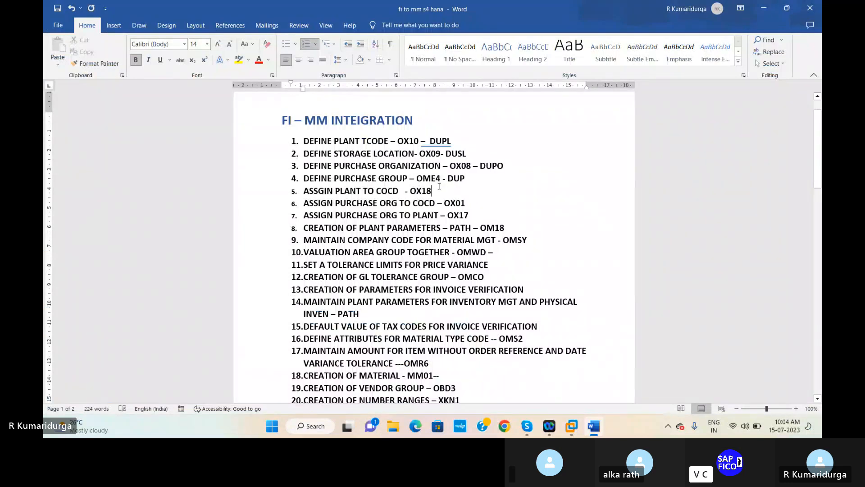
type("---")
mouse_move(571, 426)
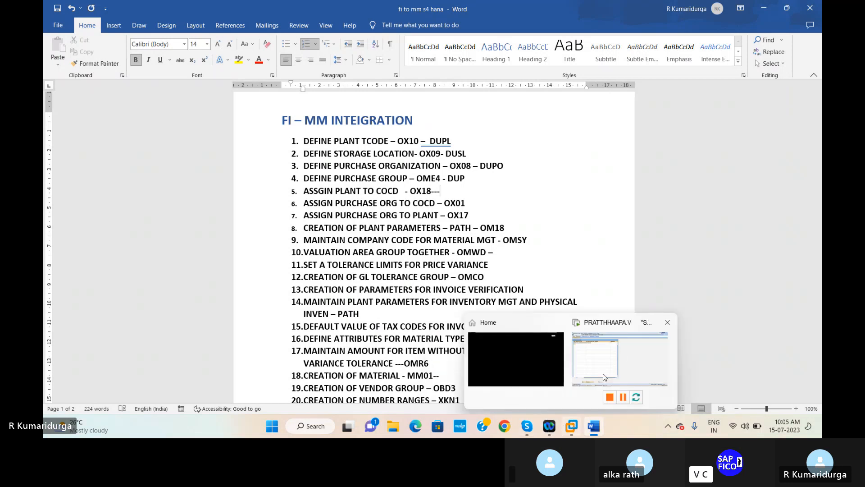
left_click(623, 355)
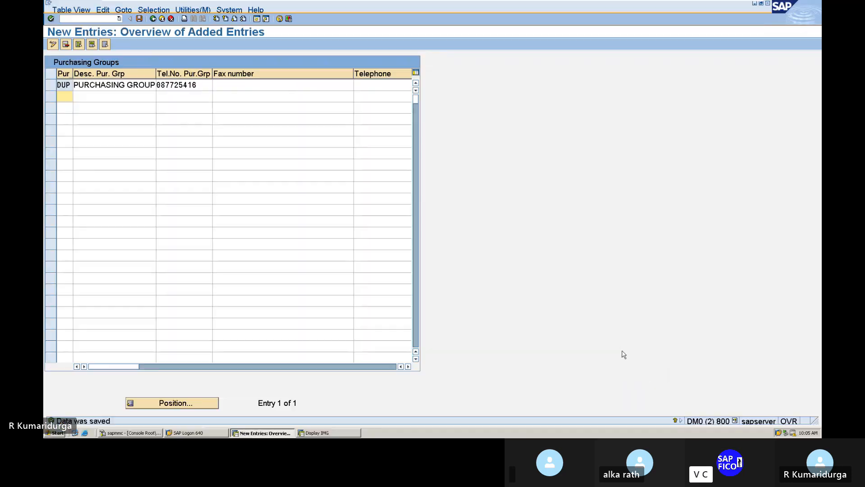
Step: Open the OX18 plant-to-company-code assignments, abandoning a plant search
left_click(67, 17)
type("/NOX")
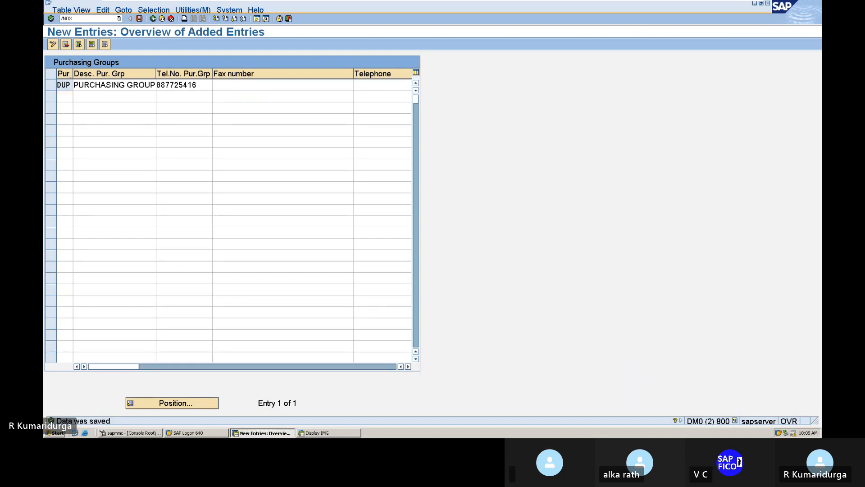
type("18")
key("Return")
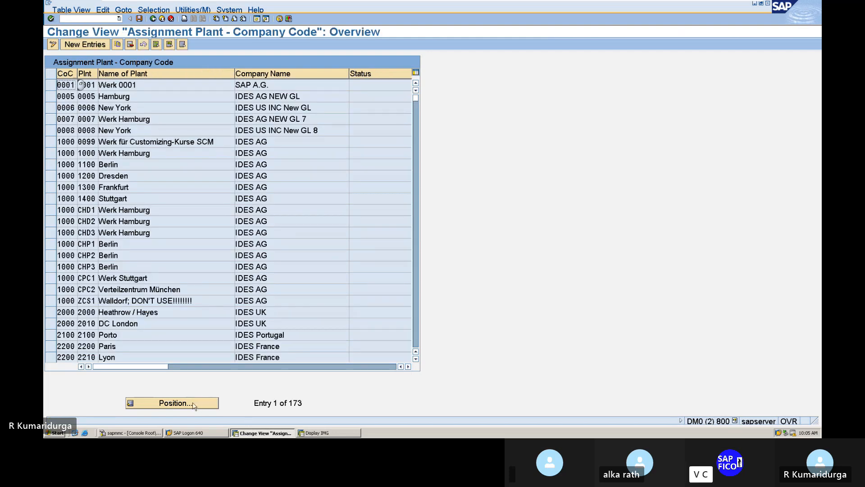
left_click(192, 405)
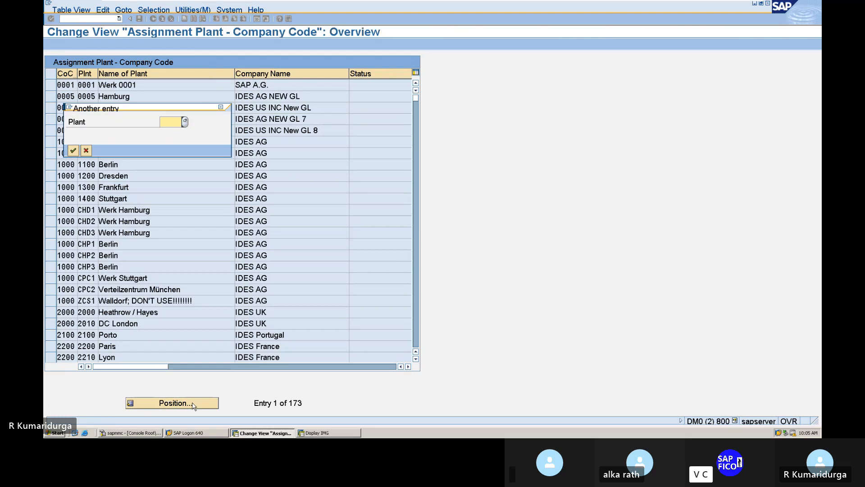
left_click(221, 108)
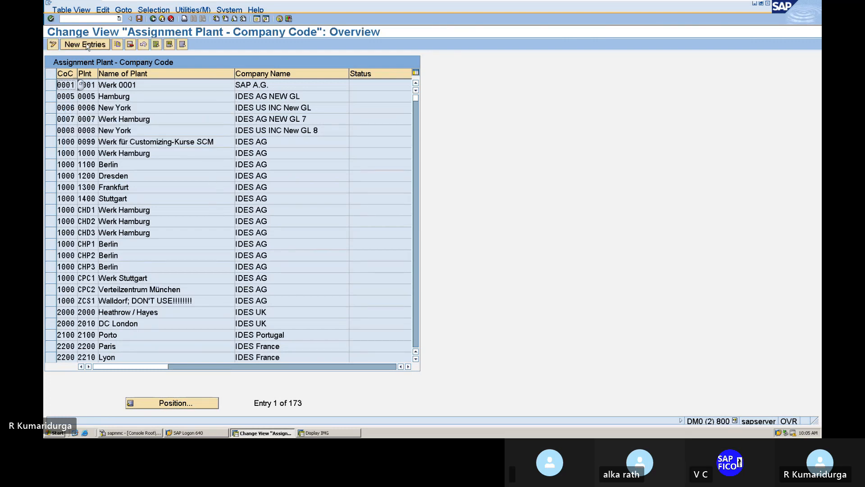
Step: Add a new row assigning plant DUPL to company code DUR1 and save it
left_click(86, 45)
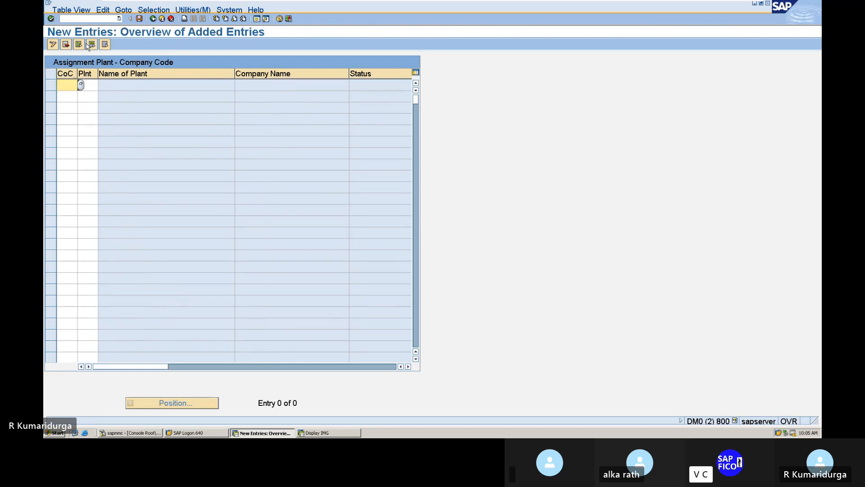
type("DUR1")
key("Tab")
type("DUPL")
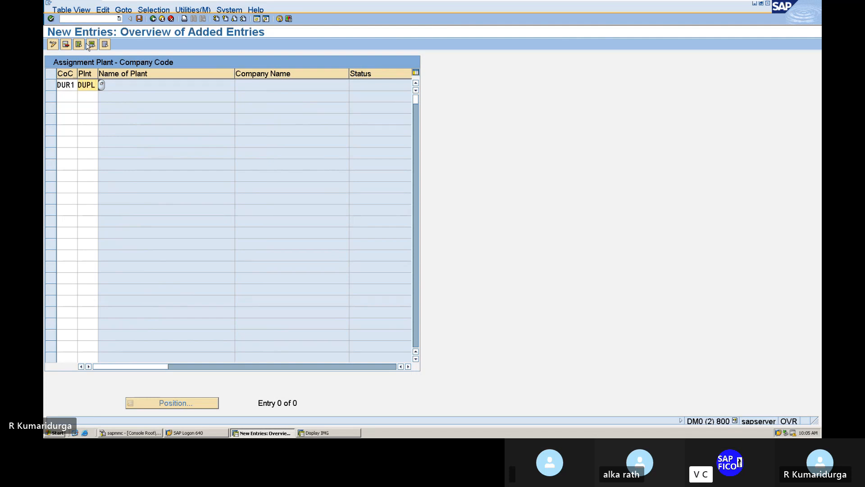
key("Return")
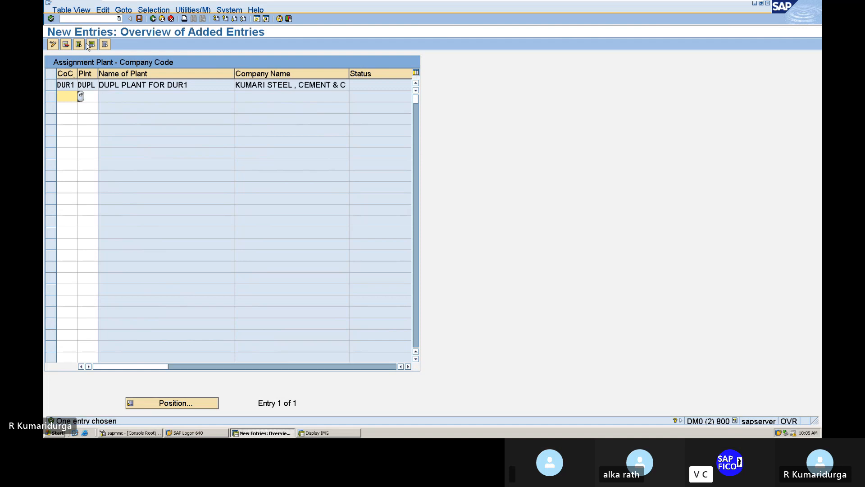
left_click(139, 20)
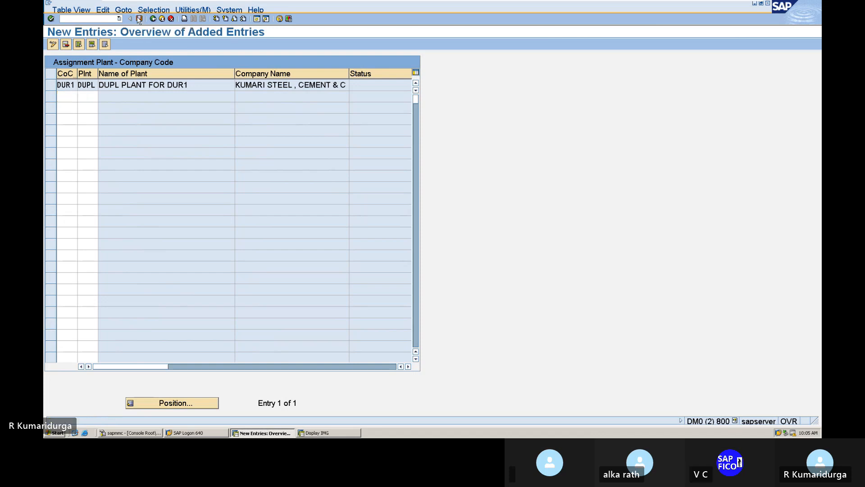
key("Return")
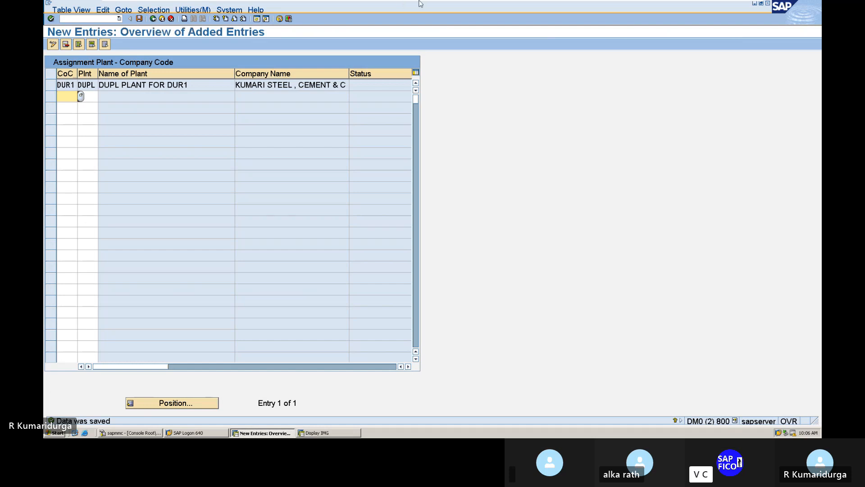
Step: Glance at the Word notes and bring the SAP session back
mouse_move(421, 2)
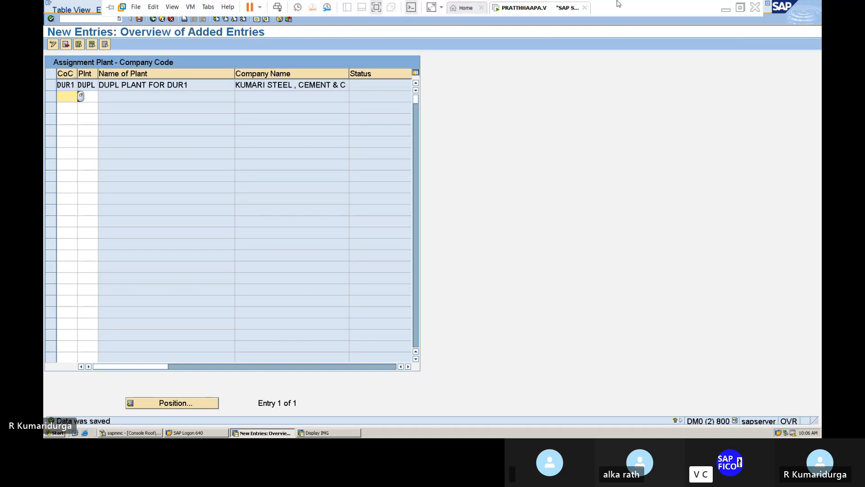
left_click(726, 10)
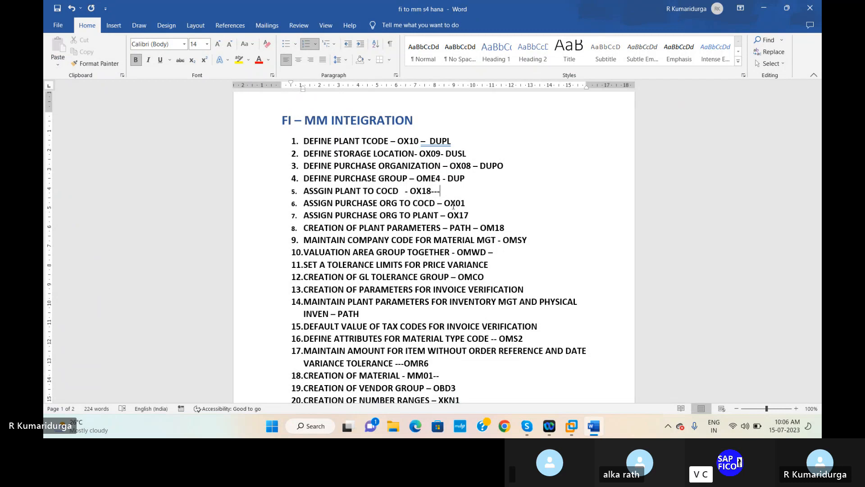
mouse_move(572, 426)
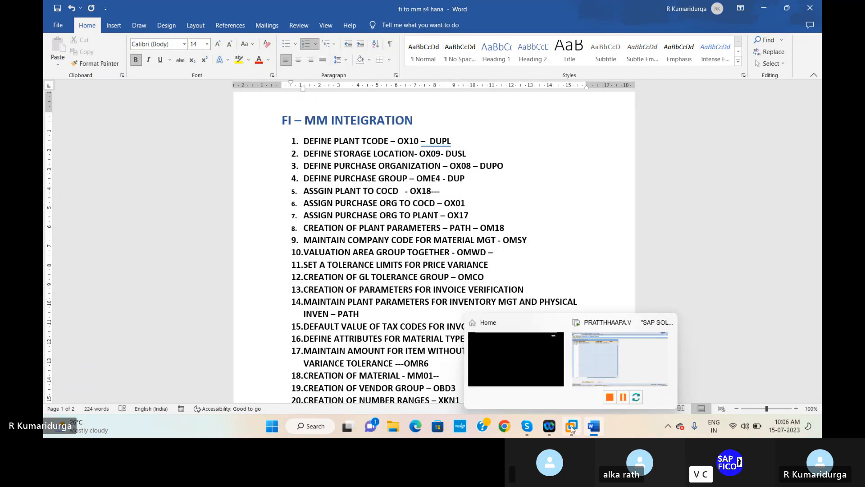
left_click(598, 377)
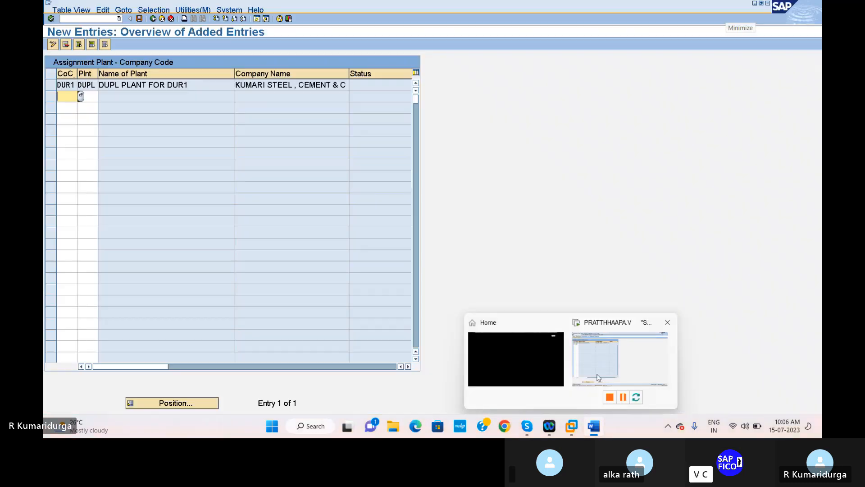
Step: Try /MOX09, which is refused, then type /NOX01 for the purchasing organization assignment
left_click(87, 19)
type("/")
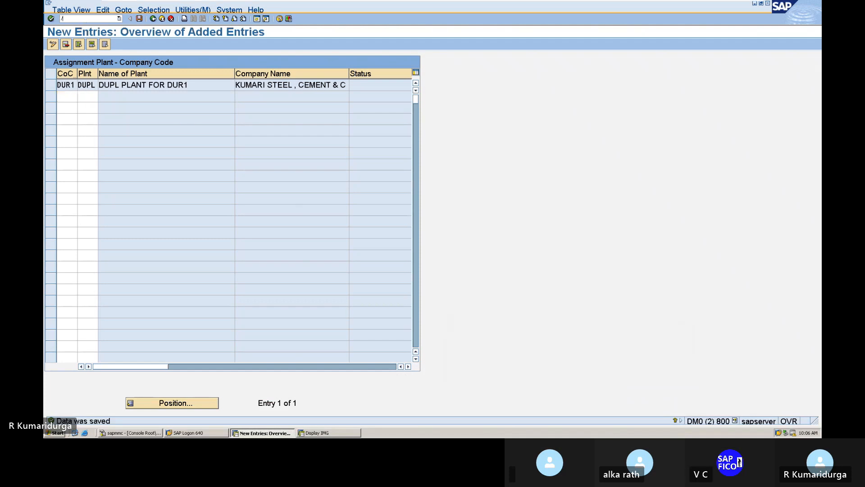
type("MOX09")
key("Return")
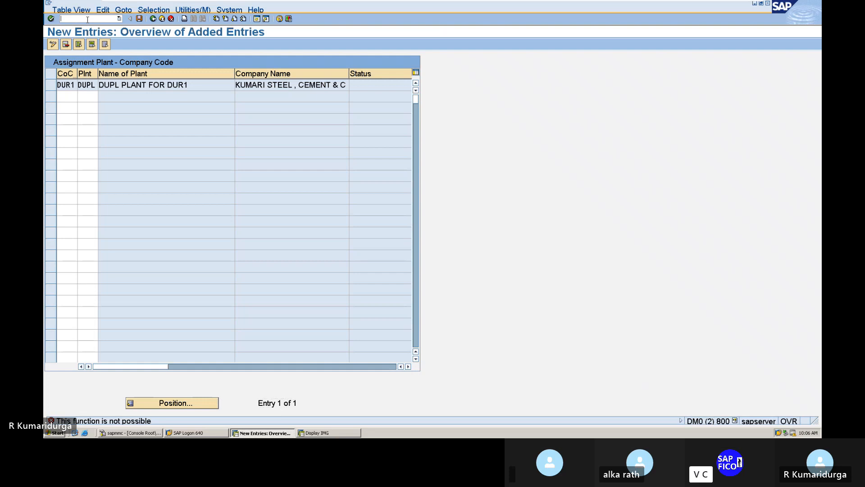
type("/NOX01")
Step: Open the OX01 purchasing organization assignments and jump to the DUPO entry
key("Return")
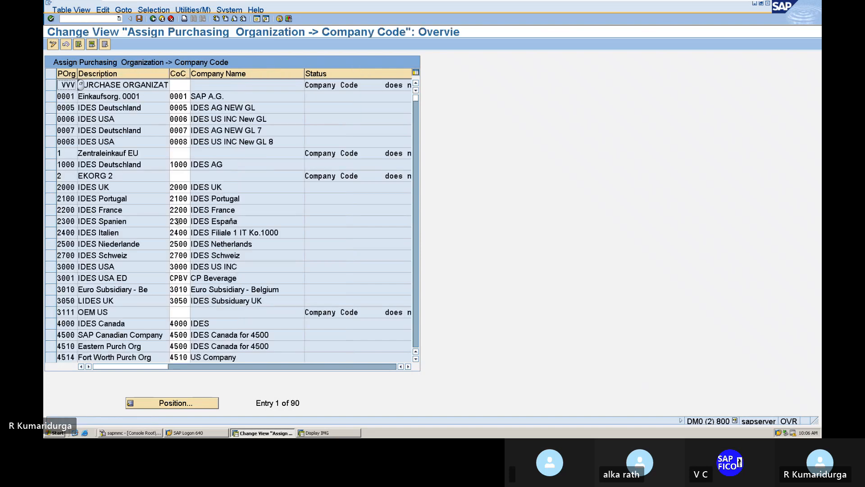
left_click(165, 401)
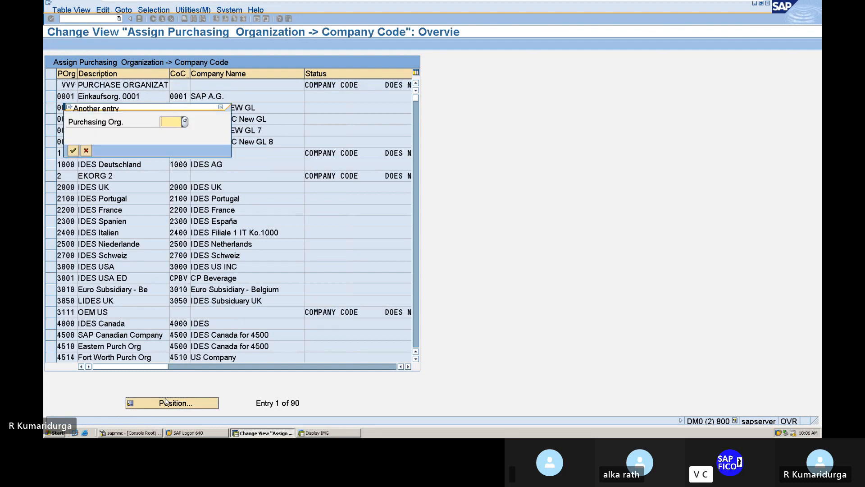
type("DUPO")
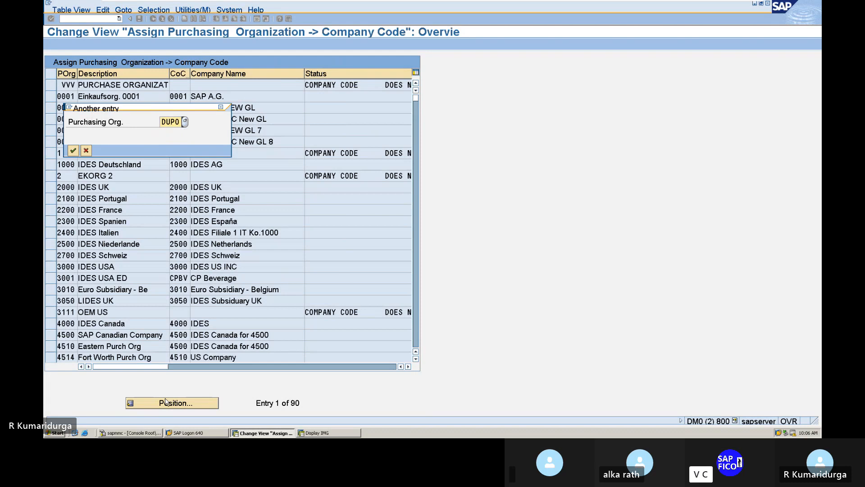
key("Return")
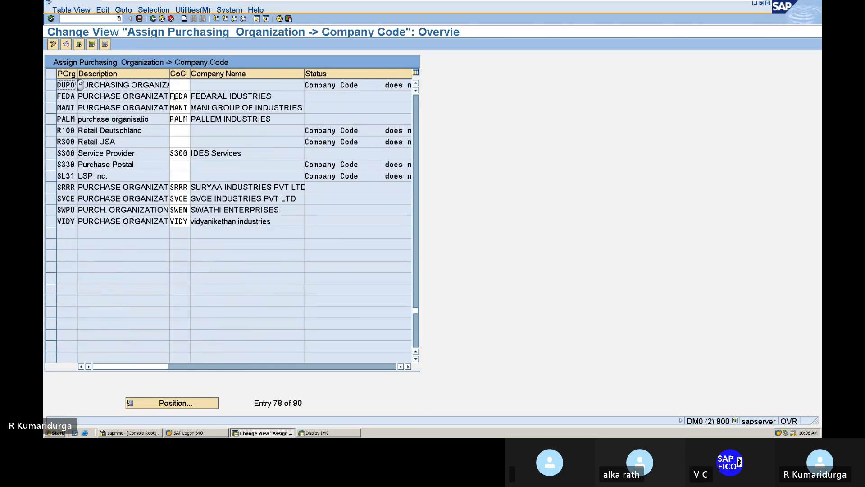
Step: Enter company code DUR1 for DUPO and save under the customizing request
left_click(187, 83)
type("DUR1")
key("Return")
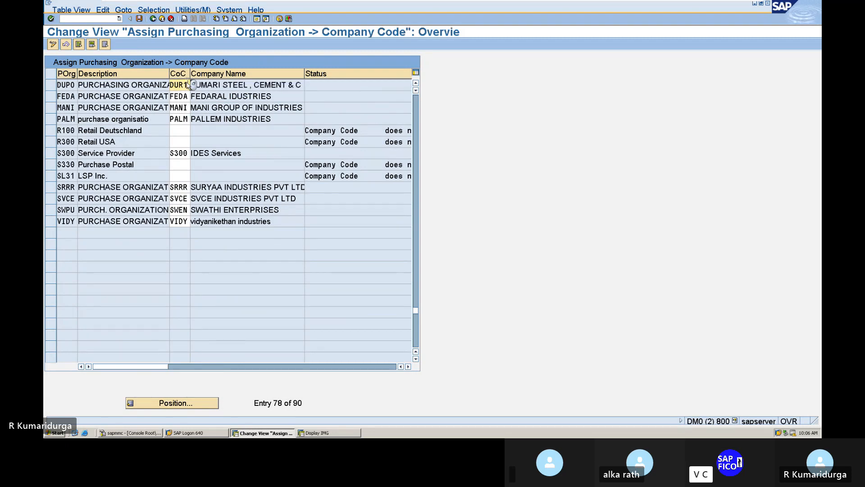
left_click(139, 20)
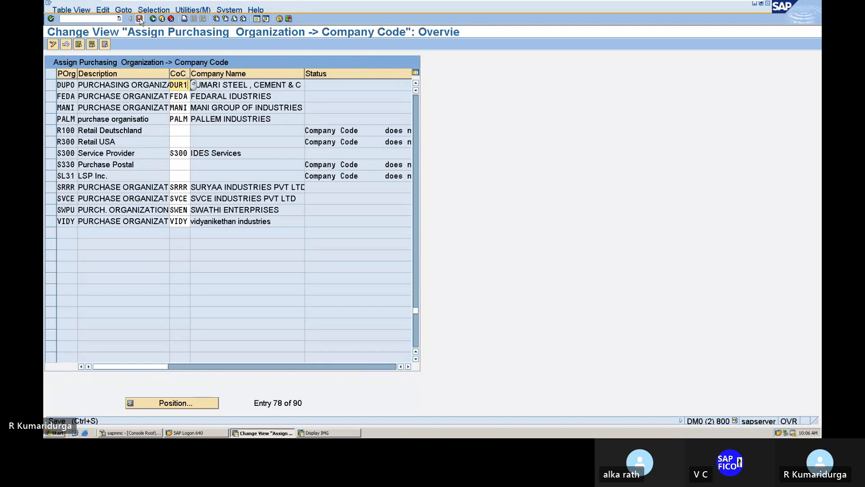
key("Return")
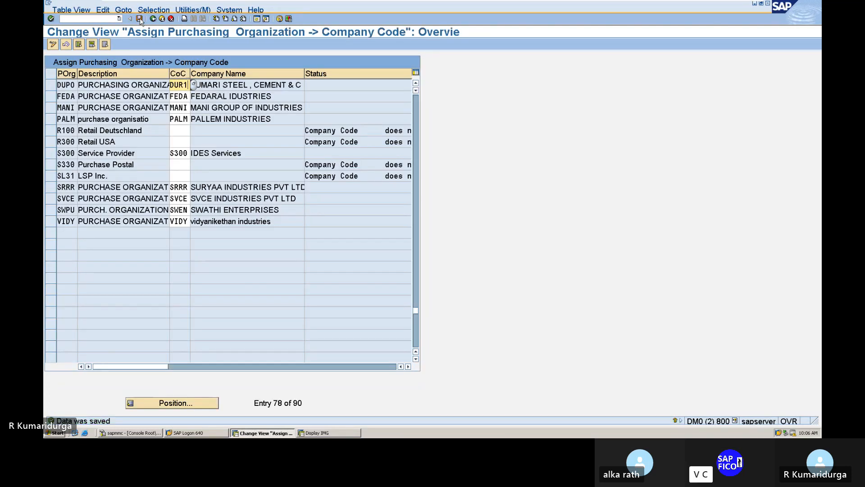
Step: Return to the main menu, review checklist item 7 (OX17) in Word, then go back to SAP
left_click(153, 19)
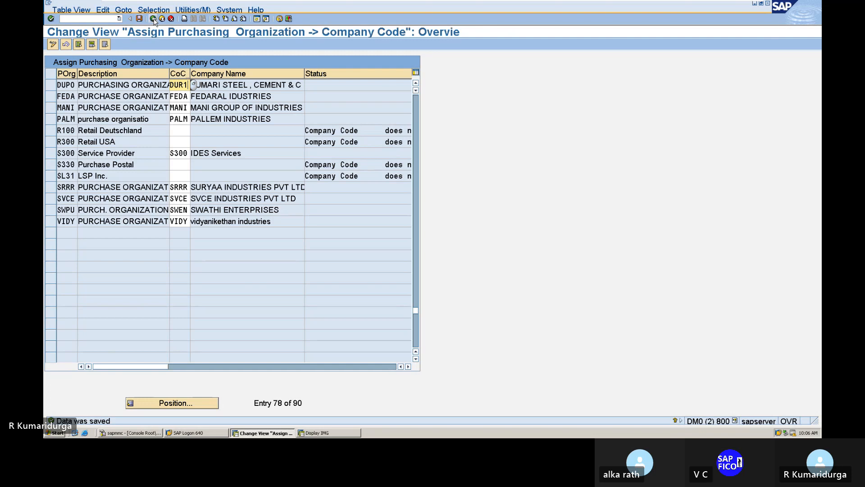
left_click(101, 20)
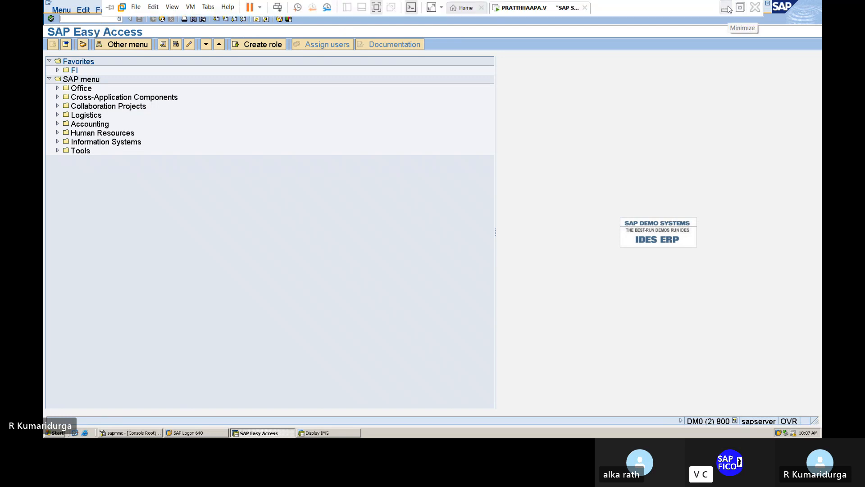
left_click(726, 8)
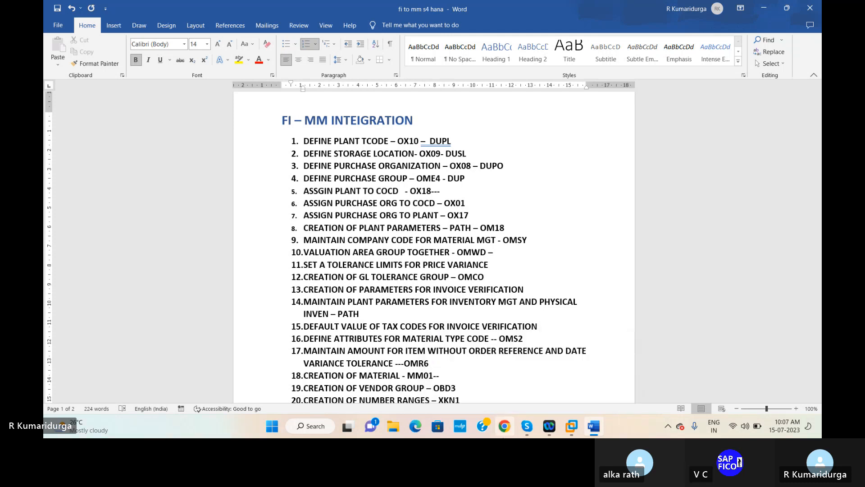
mouse_move(571, 428)
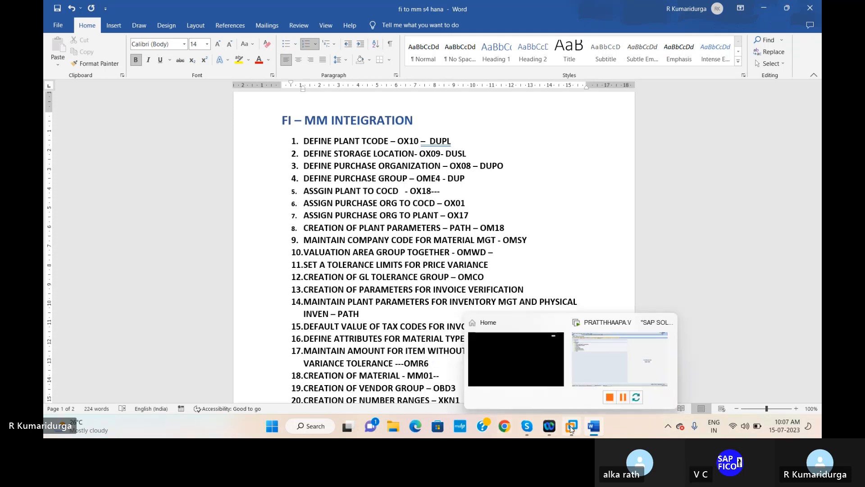
left_click(635, 353)
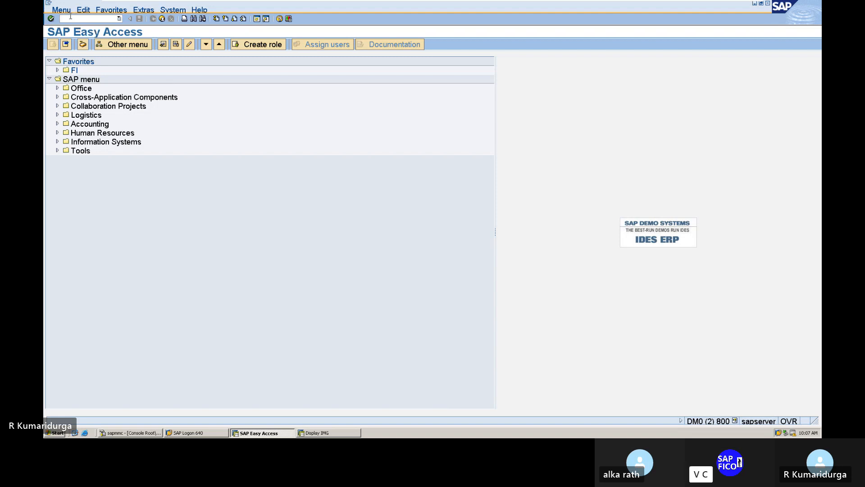
Step: Add an OX18 entry assigning purchasing org DUP0 to plant DUPL and save it with the customizing request
type("O")
type("X18")
key("Return")
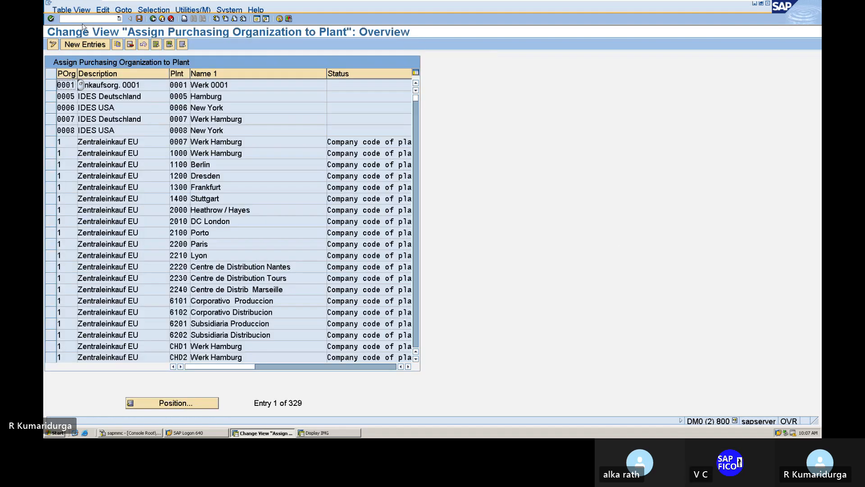
left_click(83, 45)
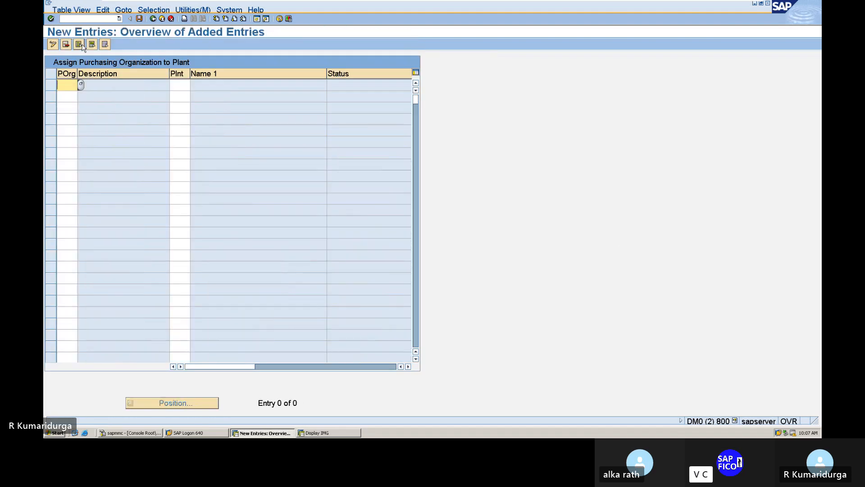
type("DUP0")
key("Tab")
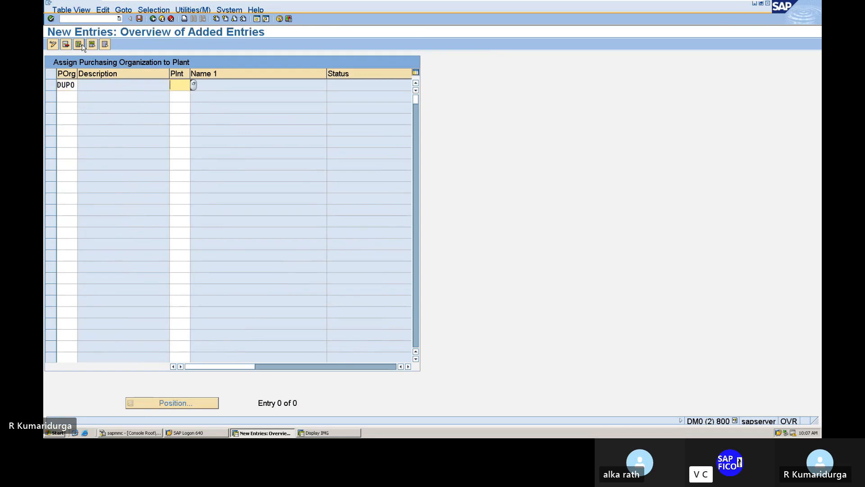
type("DUPL")
key("Return")
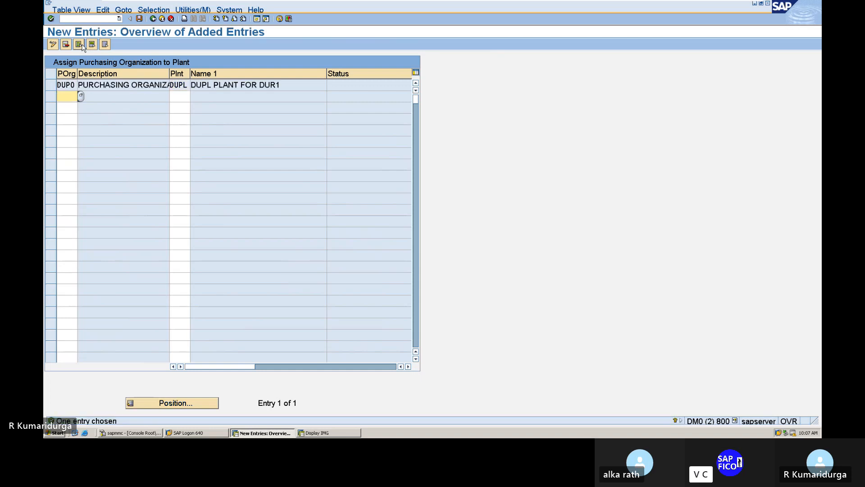
left_click(140, 19)
key("Return")
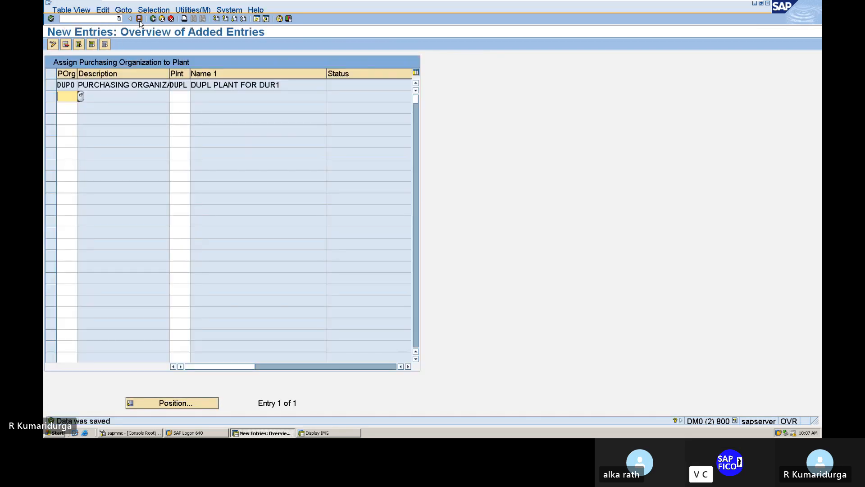
Step: Check the Word notes for item 8, plant parameters via OM18, then return to SAP
mouse_move(646, 2)
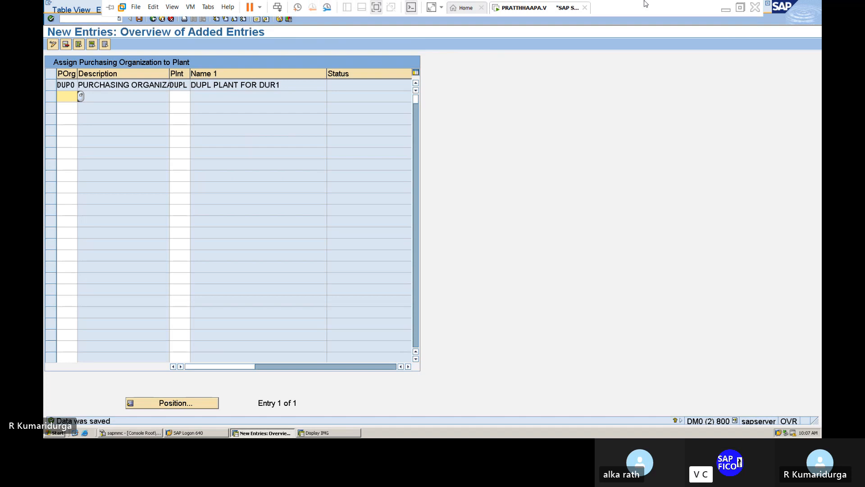
left_click(726, 11)
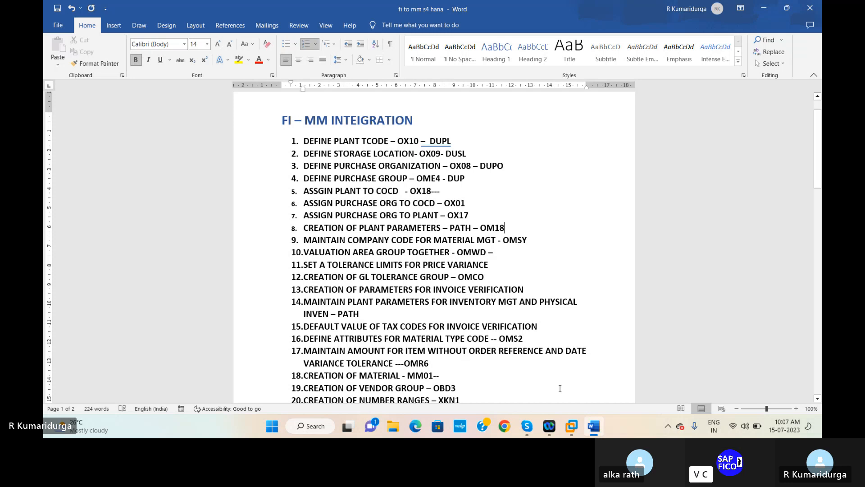
mouse_move(571, 426)
left_click(588, 383)
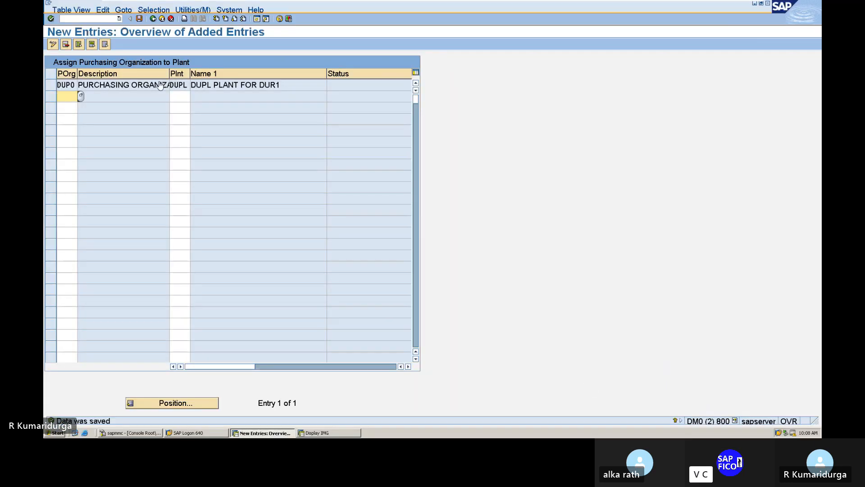
Step: Run transaction /NOMH6 to reach the Kanban ID Number screen
left_click(72, 18)
type("/")
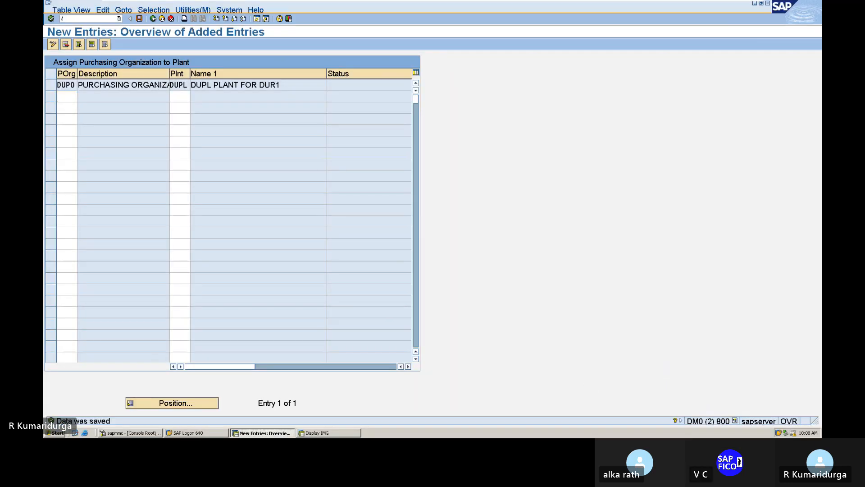
type("NOMH6")
key("Return")
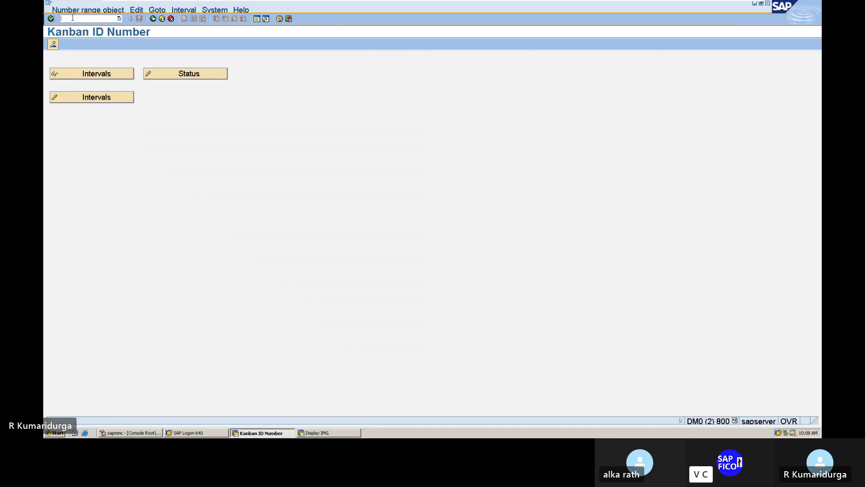
left_click(156, 21)
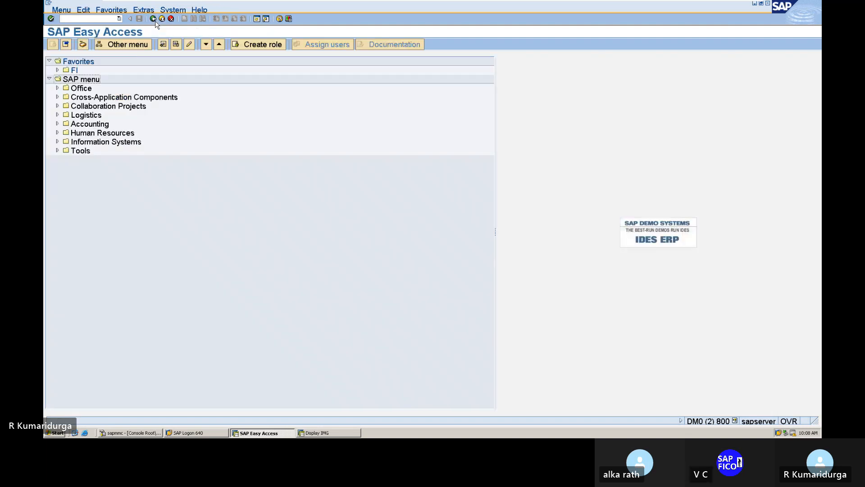
left_click(86, 19)
type("OM")
type("11")
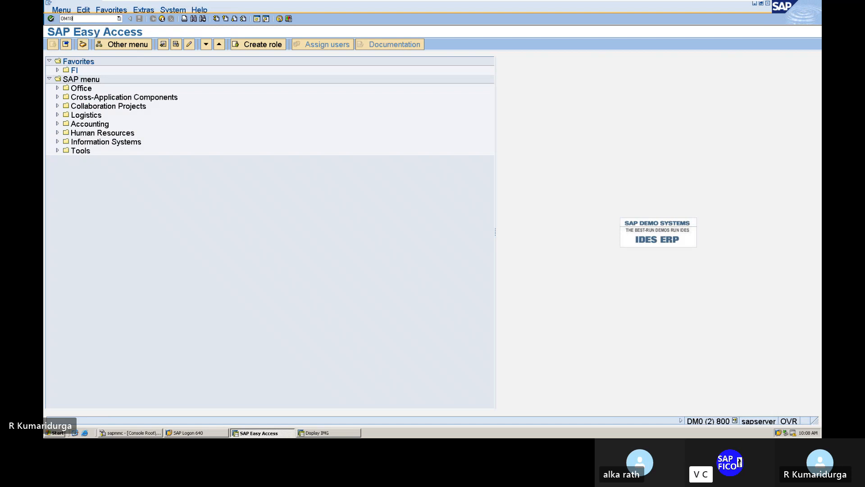
key("Return")
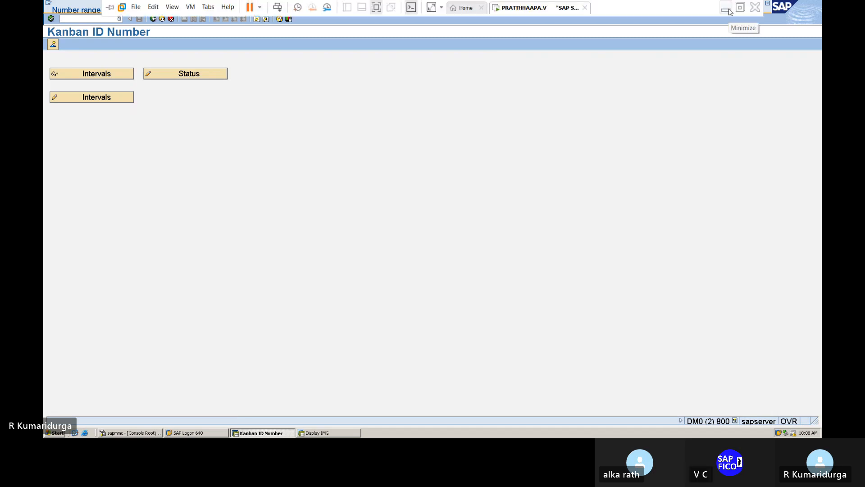
left_click(727, 8)
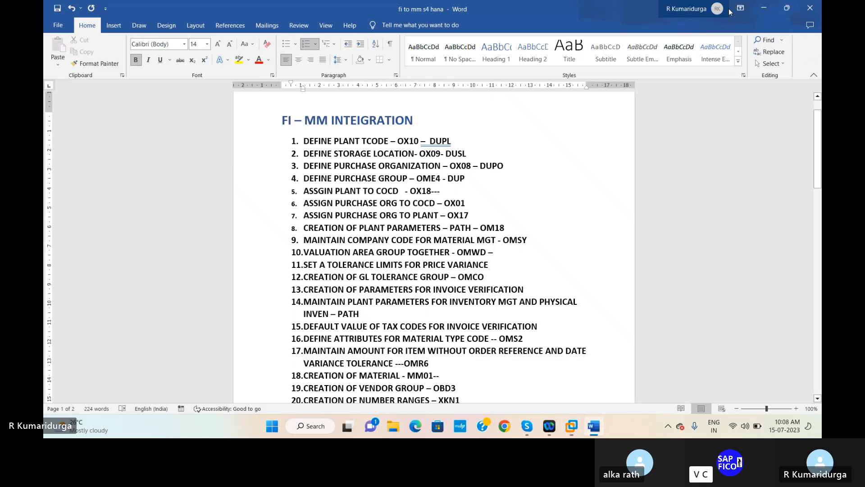
mouse_move(589, 420)
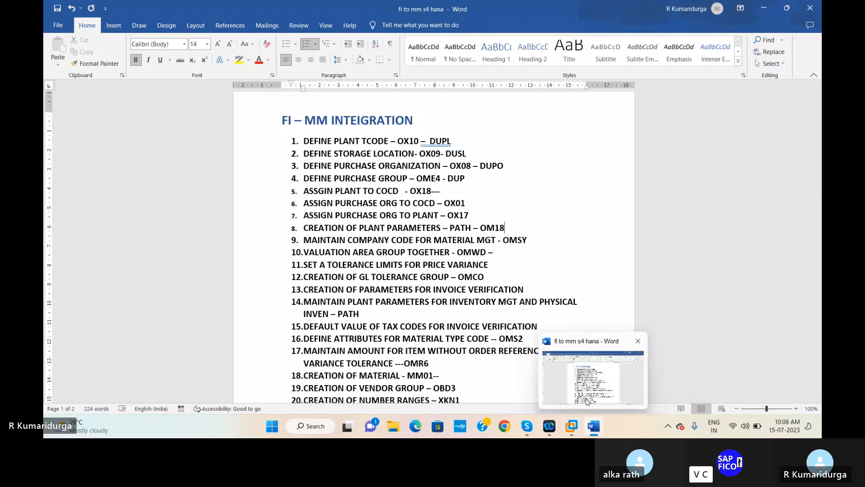
left_click(589, 374)
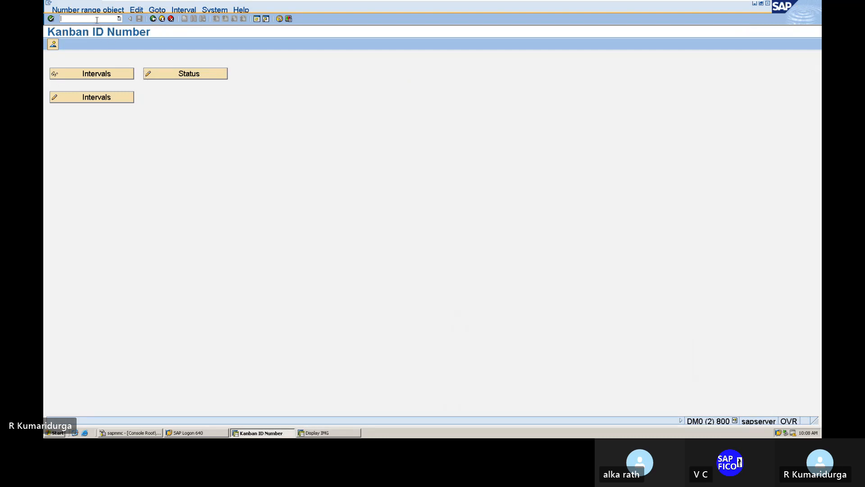
type("NOM18")
key("Return")
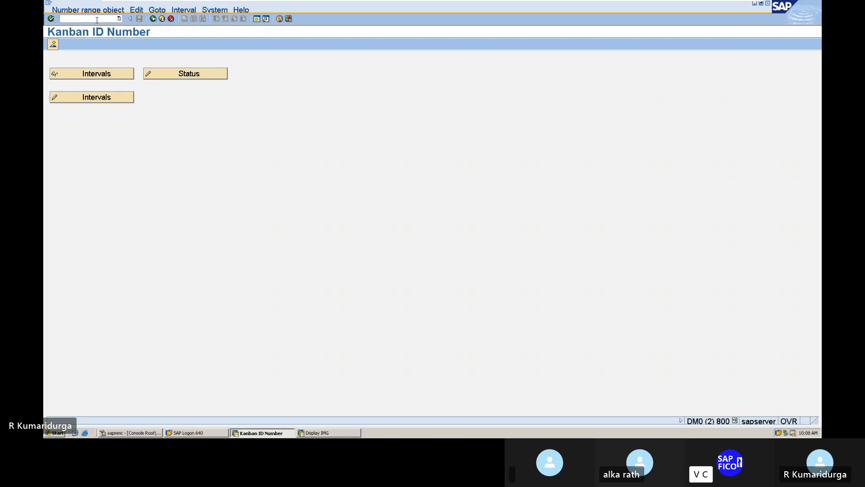
type("n")
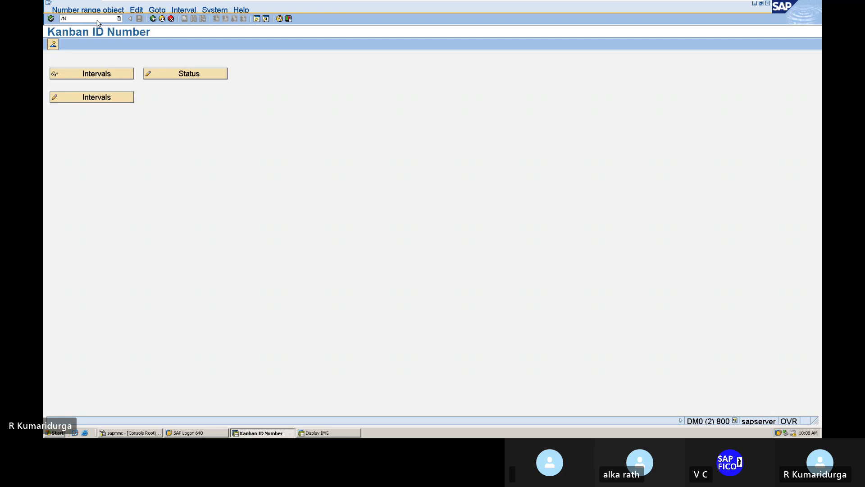
Step: Go back to SAP Easy Access and start transaction SPRO
key("Return")
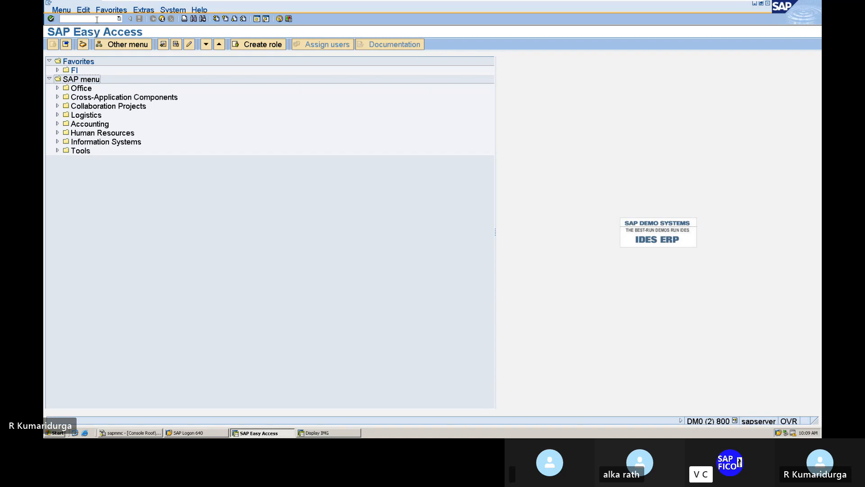
left_click(72, 17)
type("spro")
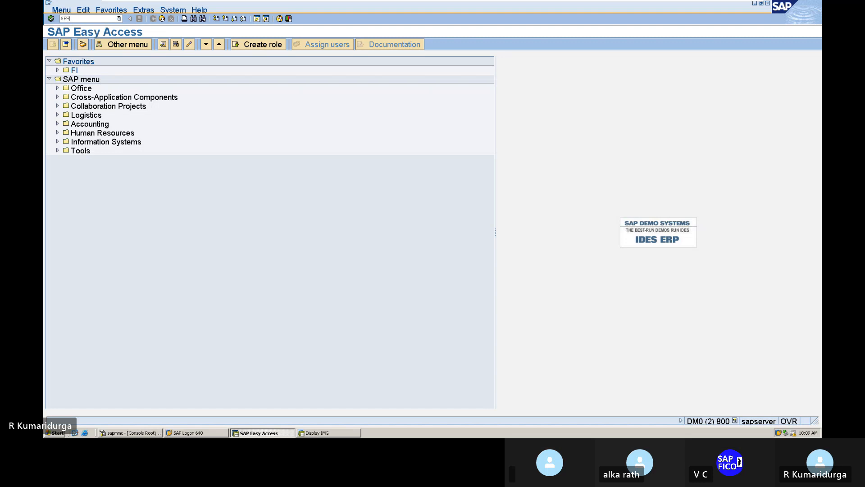
key("Return")
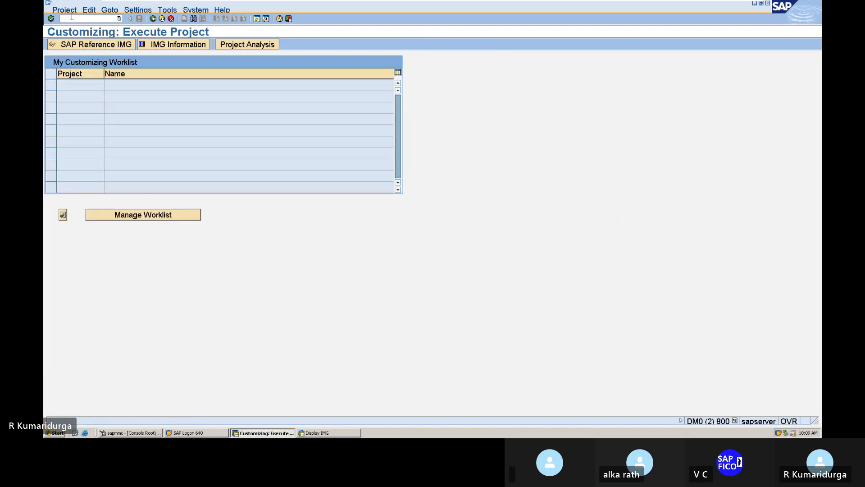
Step: In the SAP Reference IMG, run Materials Management > Consumption-Based Planning > Plant Parameters overall maintenance
left_click(75, 44)
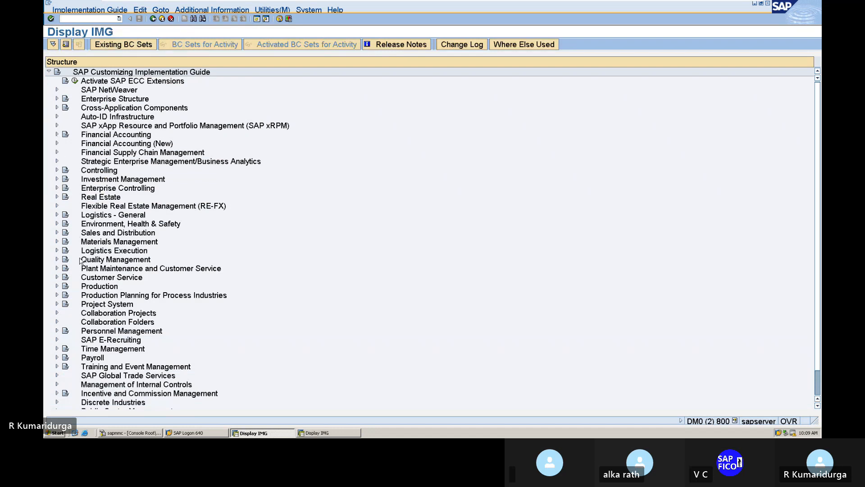
left_click(58, 242)
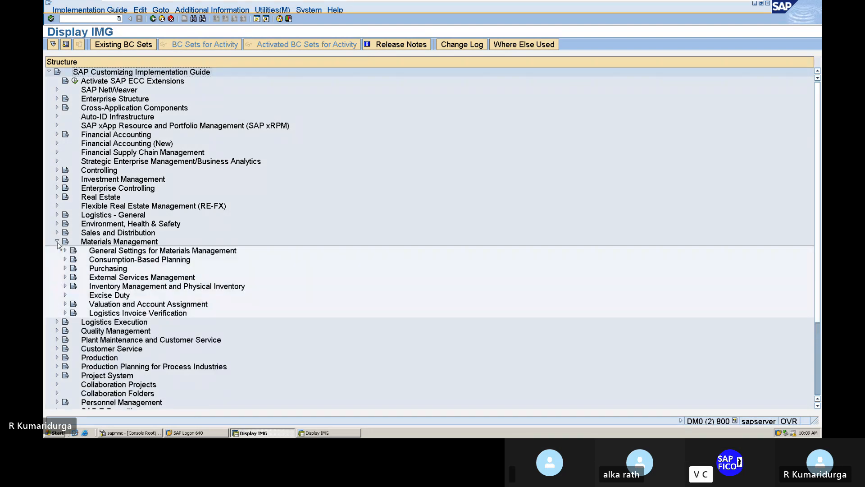
scroll(58, 245, "down", 2)
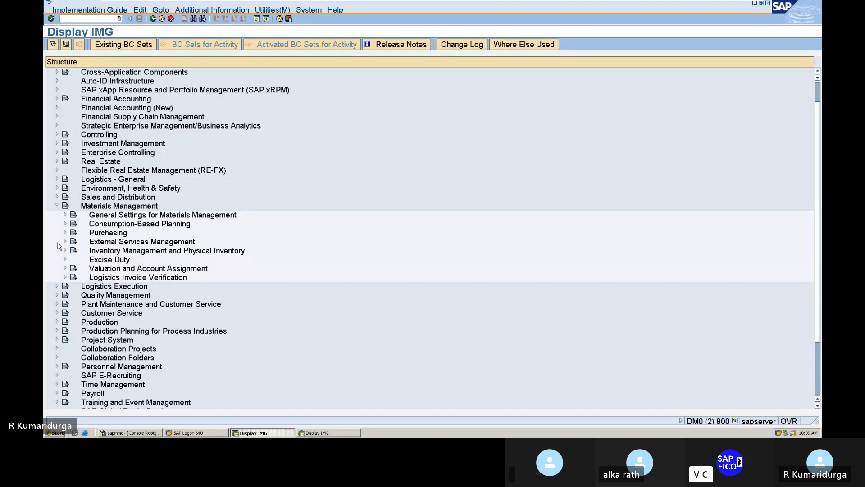
left_click(64, 224)
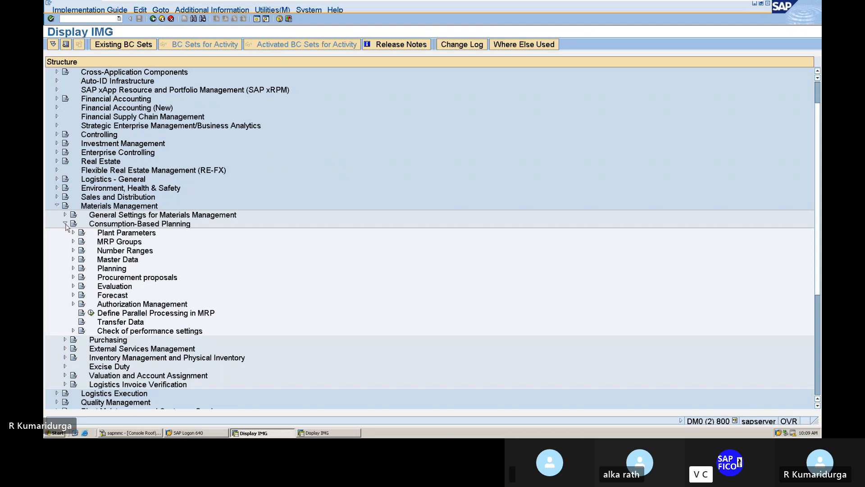
left_click(73, 233)
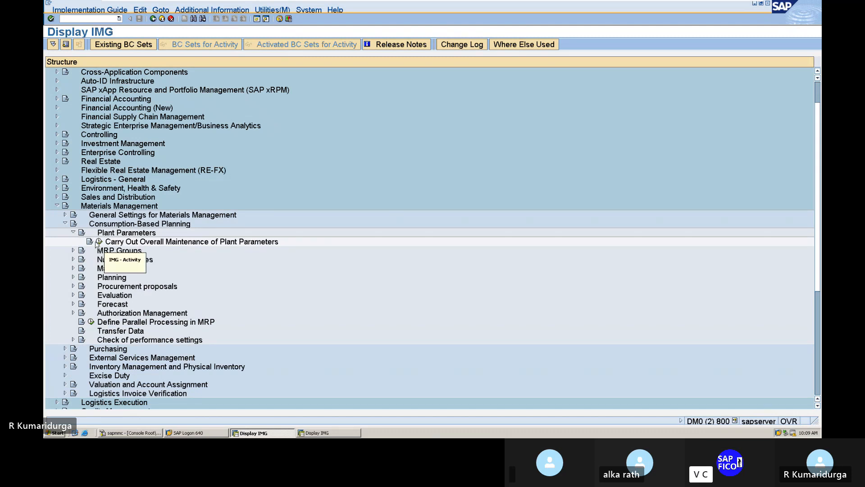
left_click(95, 244)
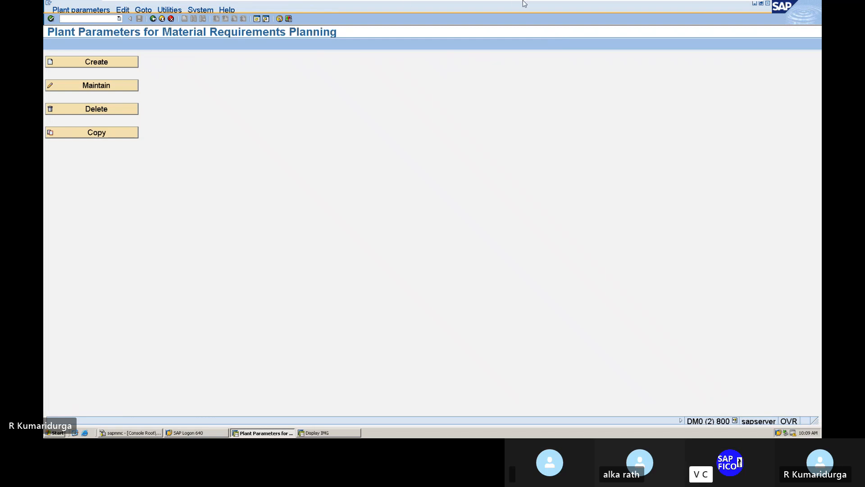
Step: Start a plant parameter copy and choose plant 1000 from the F4 list as the source
left_click(103, 135)
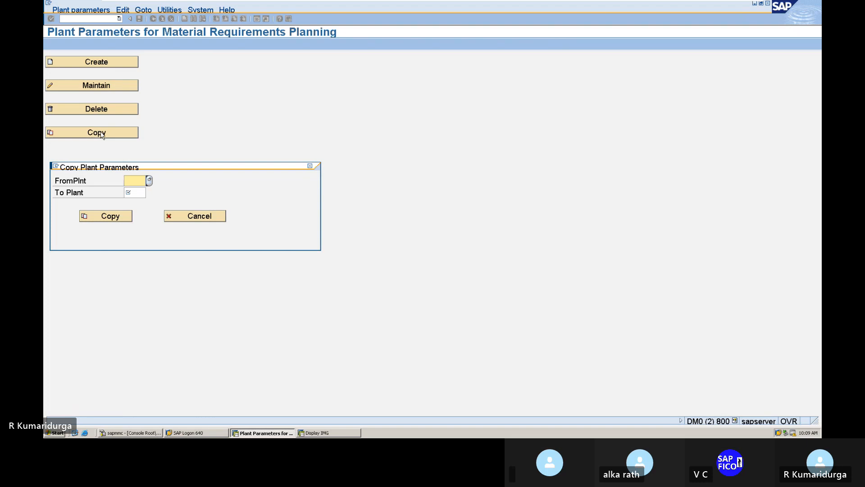
left_click(150, 181)
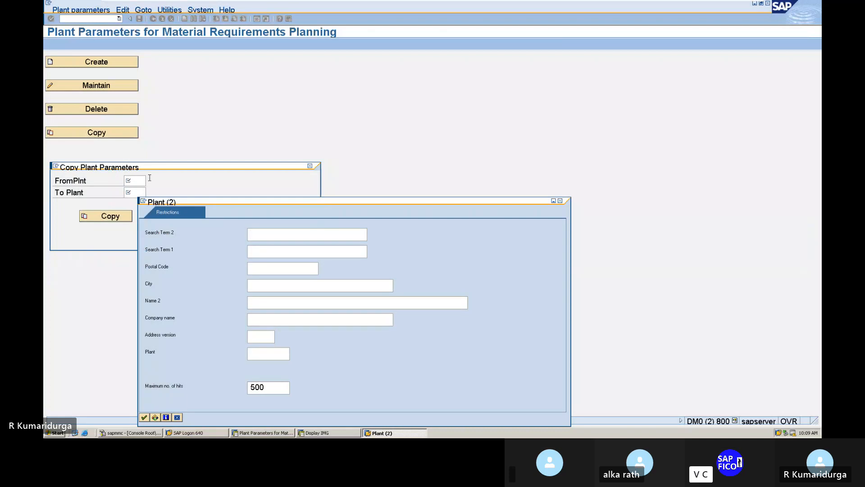
key("Return")
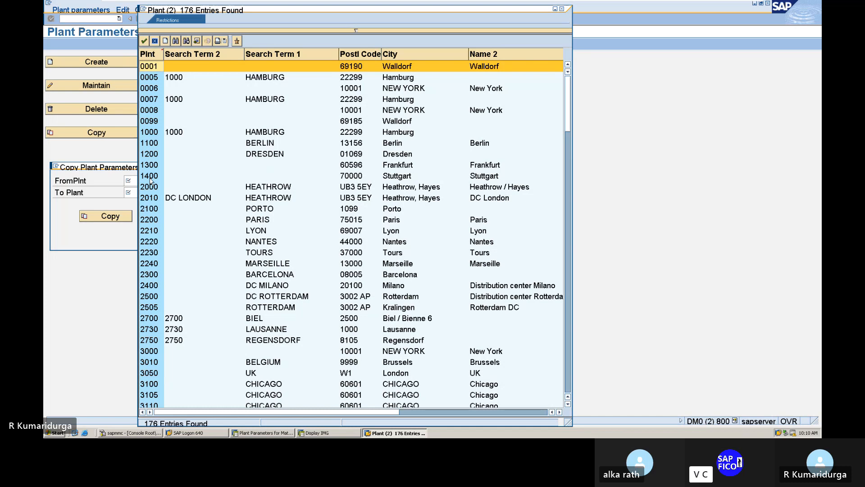
key("Down")
key("Down")
key("Down")
key("Down")
key("Down")
key("Down")
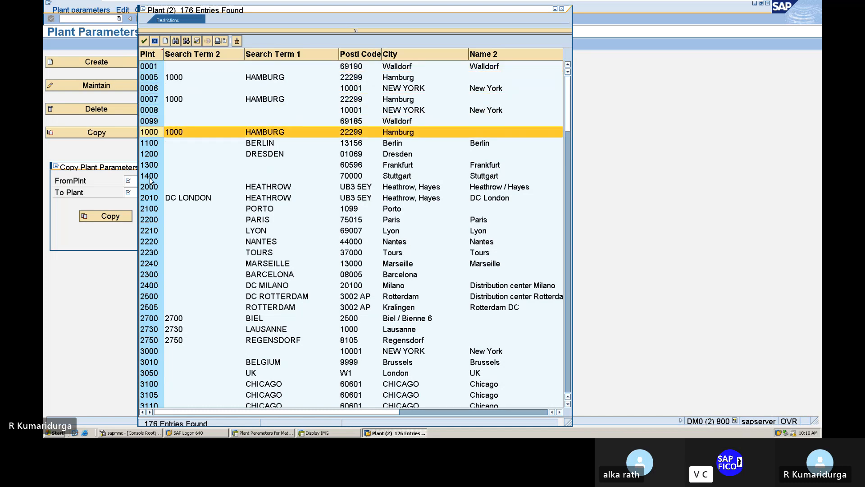
key("Return")
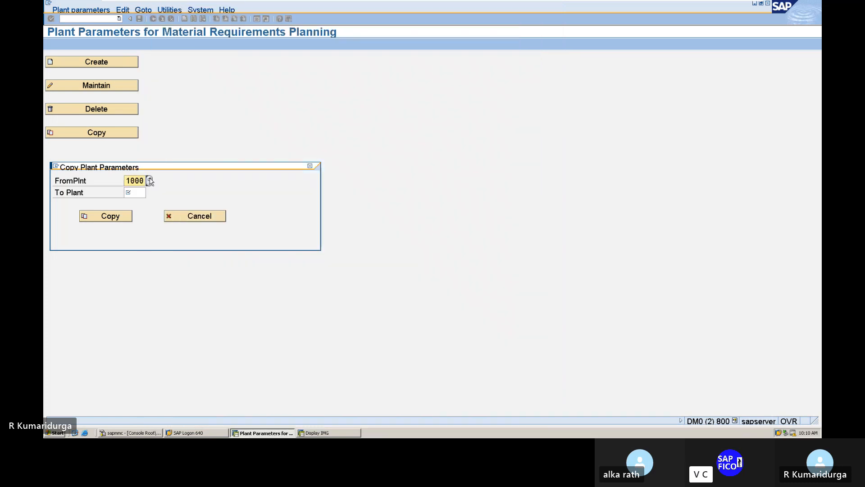
left_click(130, 193)
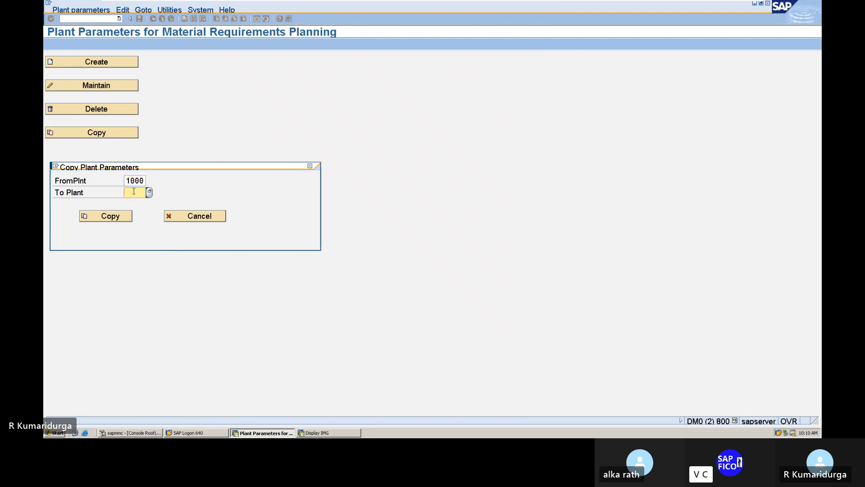
Step: Copy the parameters to target plant DUPL, confirming the FI-MM INTEGRATION customizing request
type("DUPL")
left_click(109, 218)
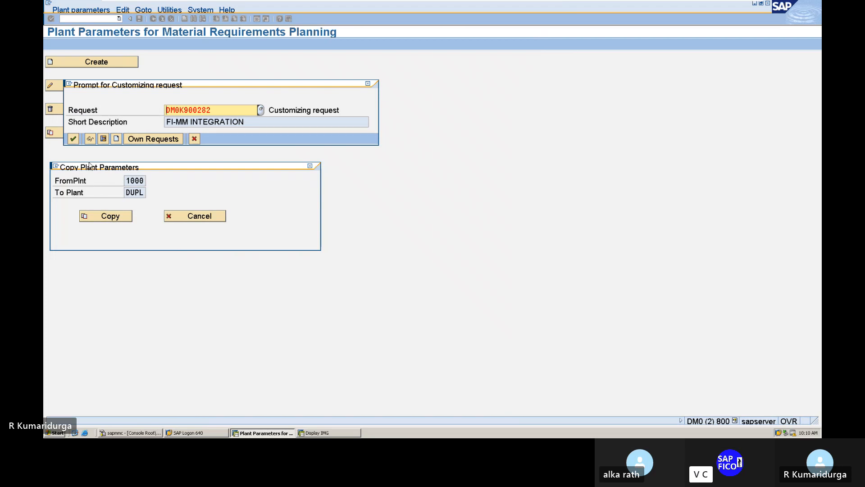
left_click(73, 139)
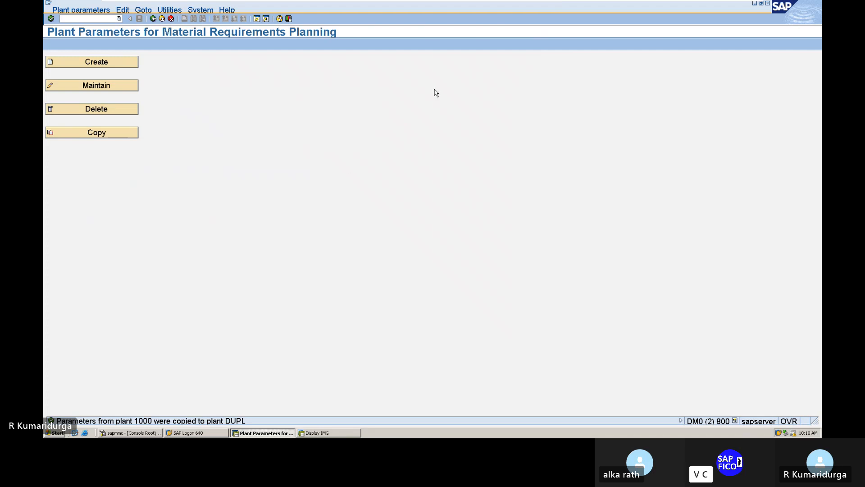
mouse_move(609, 4)
mouse_move(370, 2)
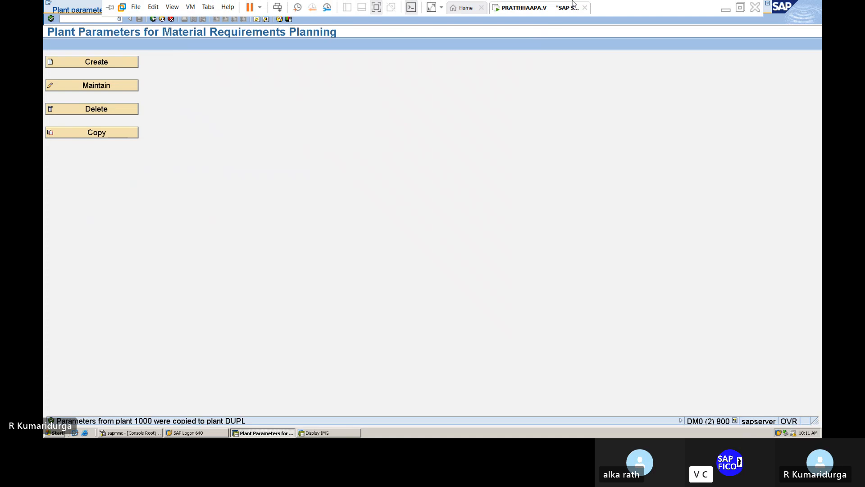
left_click(725, 10)
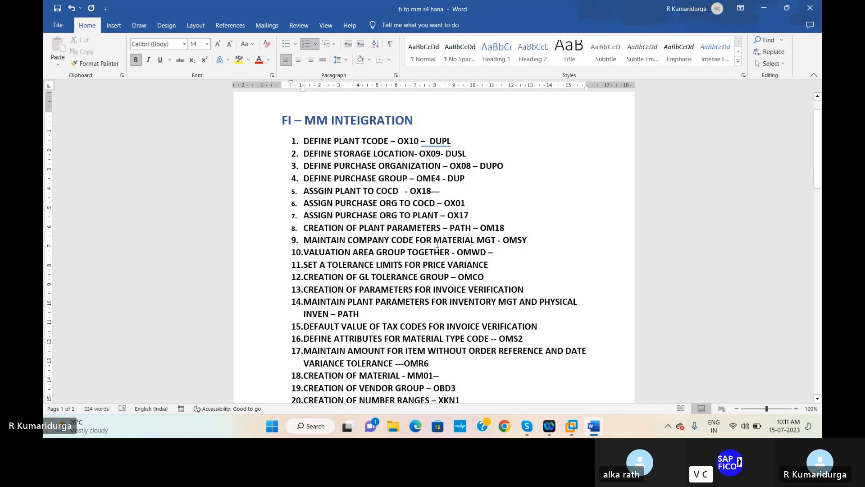
left_click(530, 240)
Step: Run OMSY and position the company code table on DUR1
mouse_move(576, 423)
left_click(602, 381)
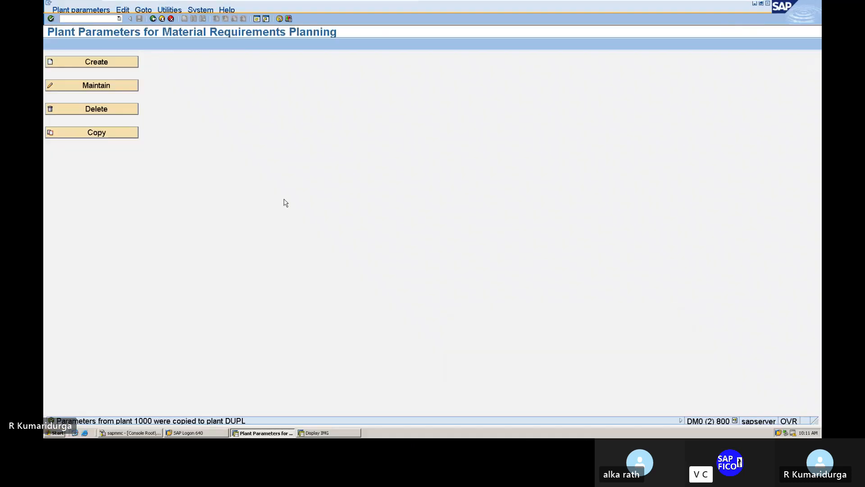
type("/N")
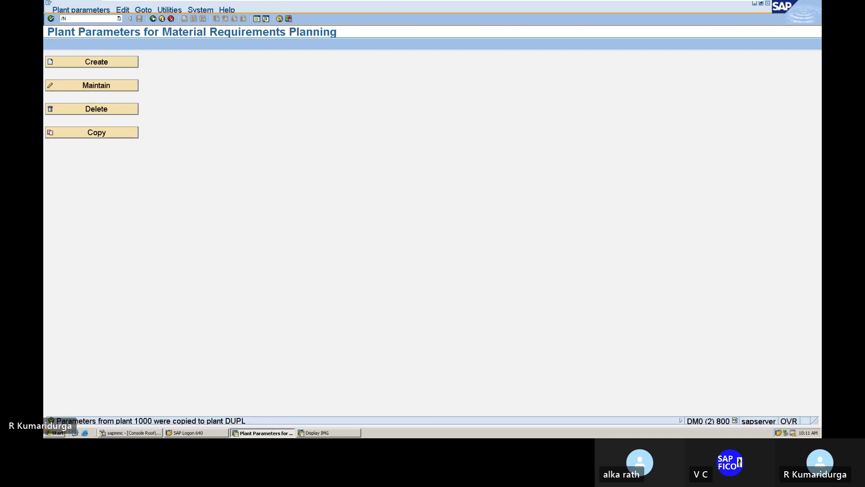
type("OMSY")
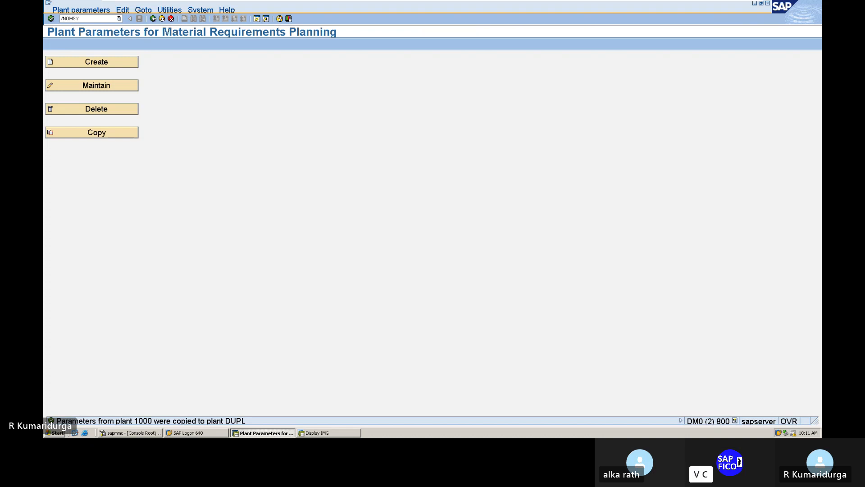
key("Return")
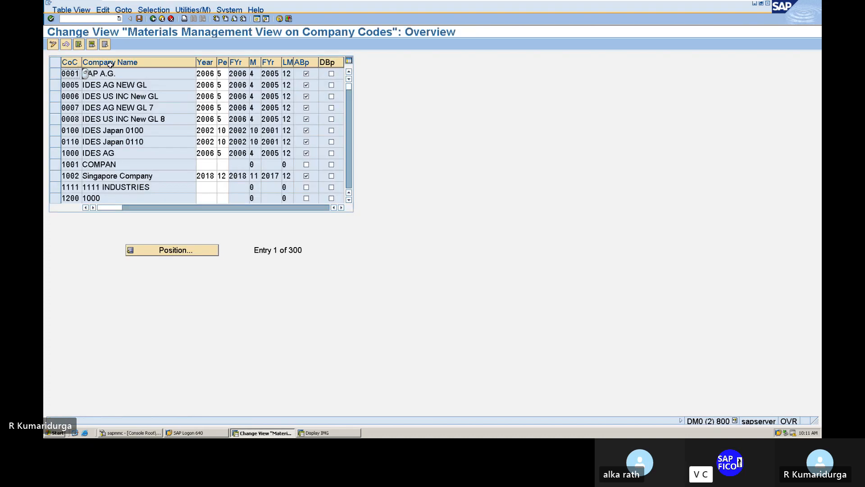
left_click(179, 251)
type("D")
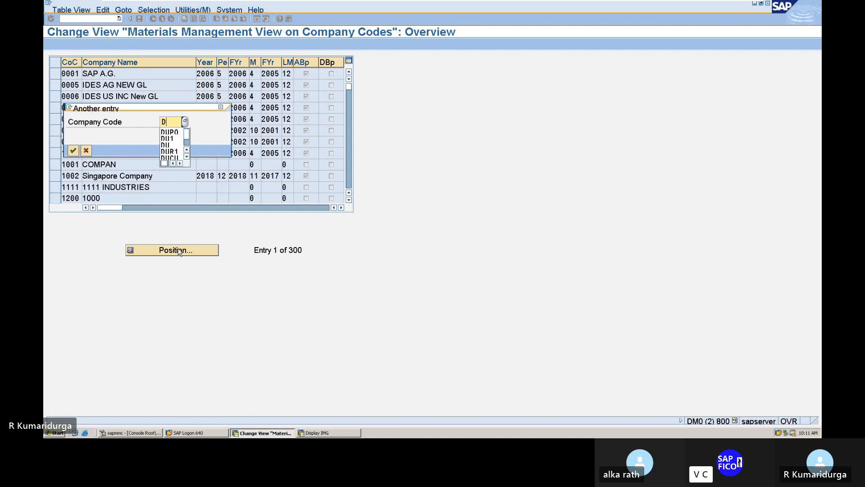
type("UR1")
key("Return")
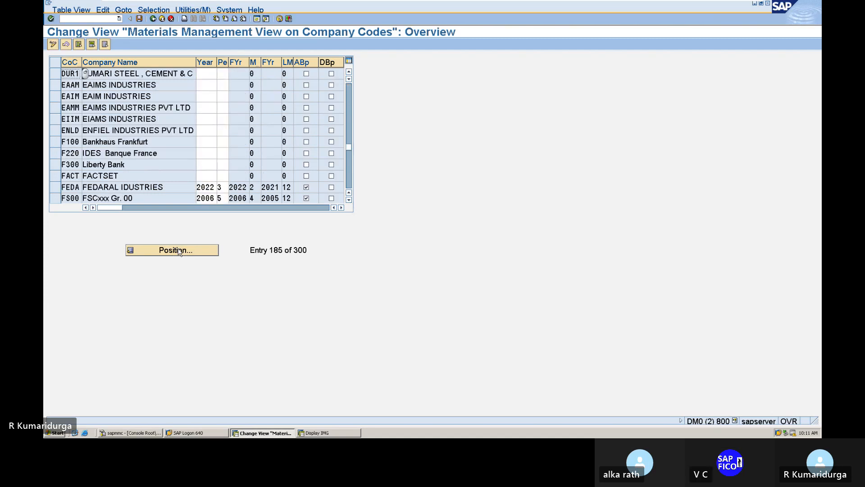
Step: Enter fiscal year 2023 and period 04 for DUR1
left_click(208, 74)
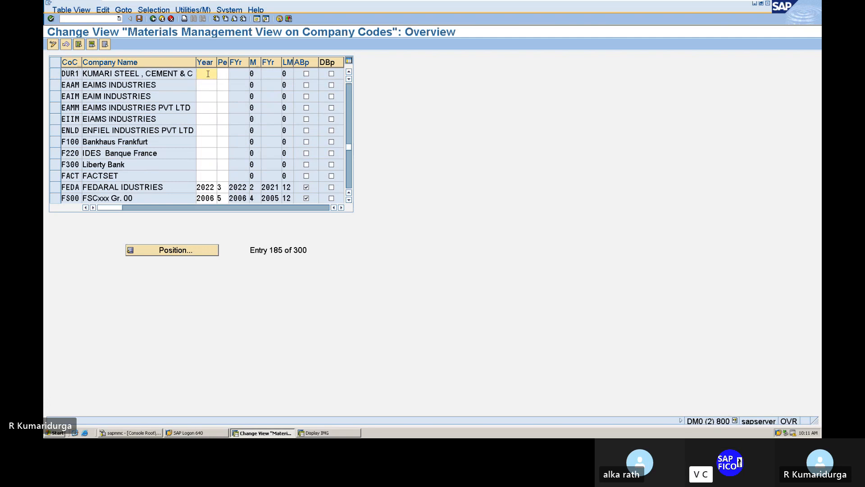
type("2023")
key("Tab")
type("04")
key("Return")
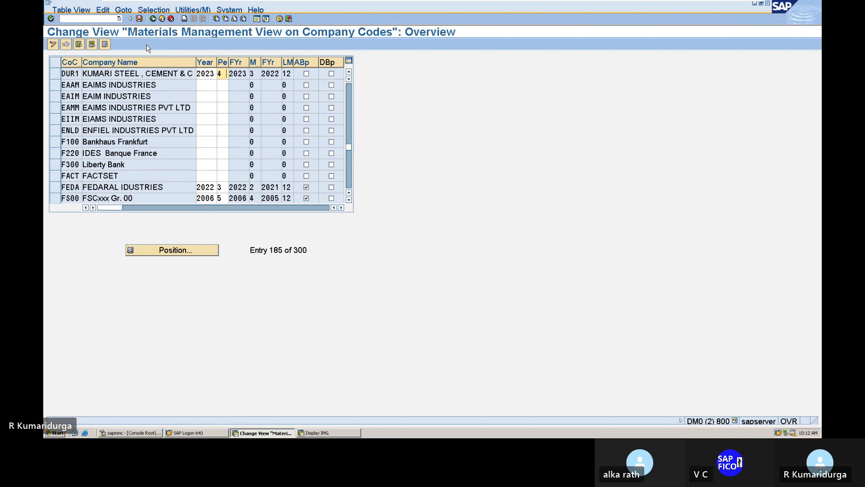
Step: Save DUR1's period 4/2023 under the customizing request and go back to SAP Easy Access
left_click(140, 19)
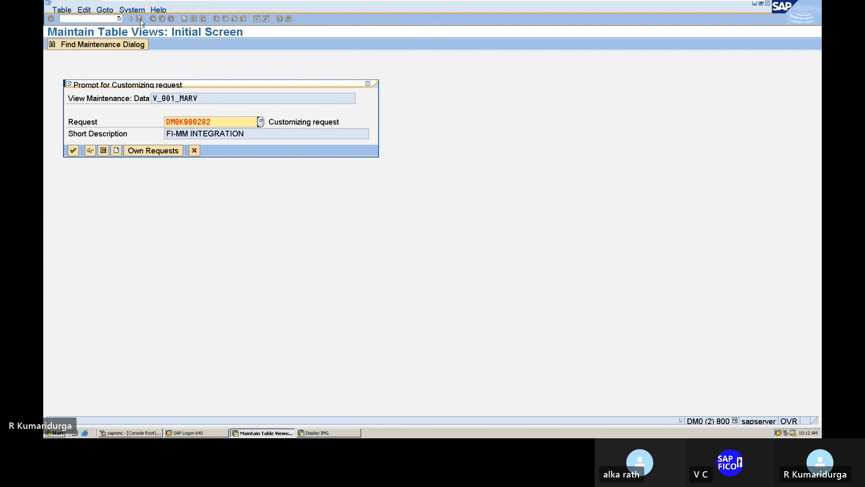
key("Return")
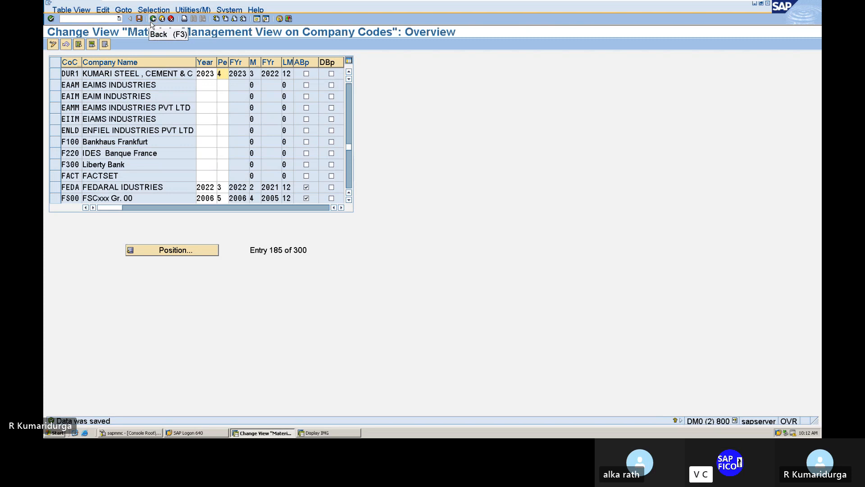
left_click(152, 21)
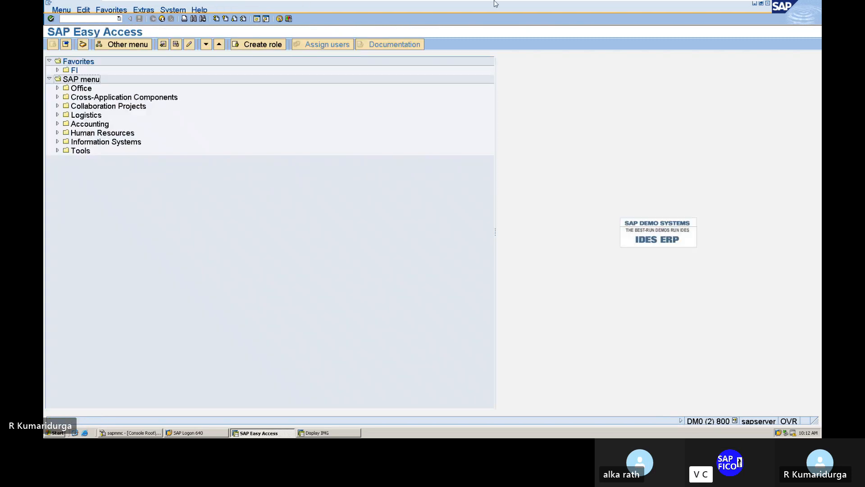
mouse_move(496, 4)
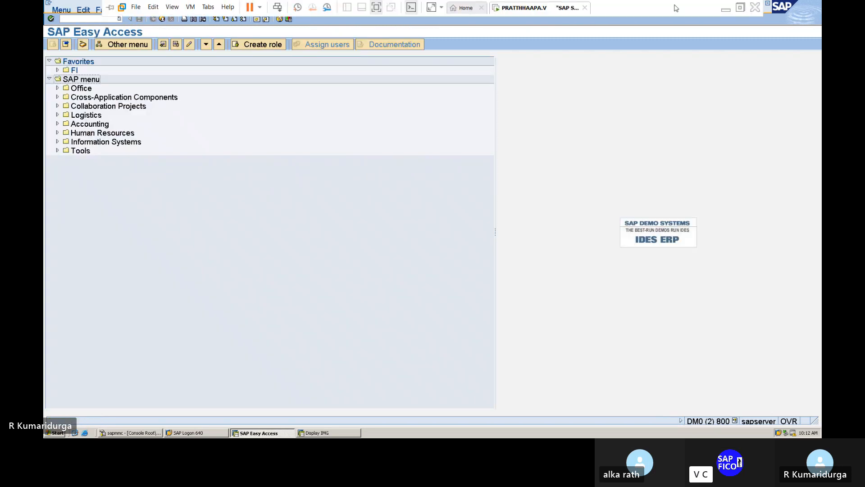
left_click(723, 9)
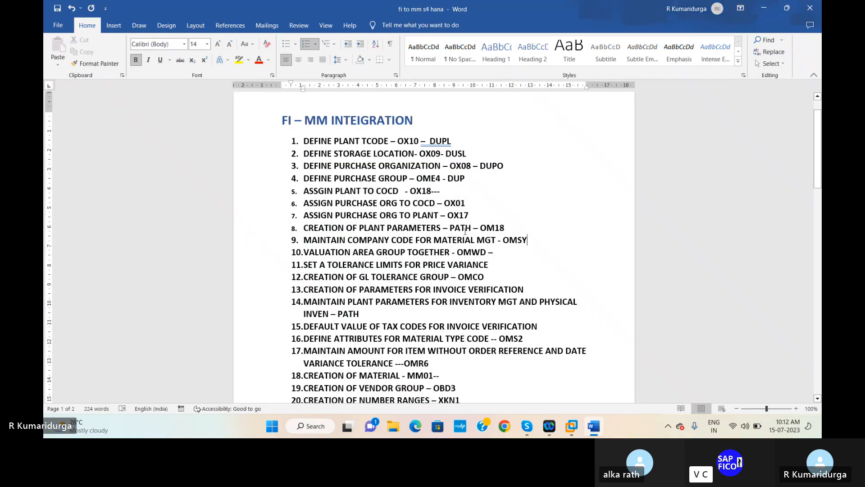
left_click(500, 252)
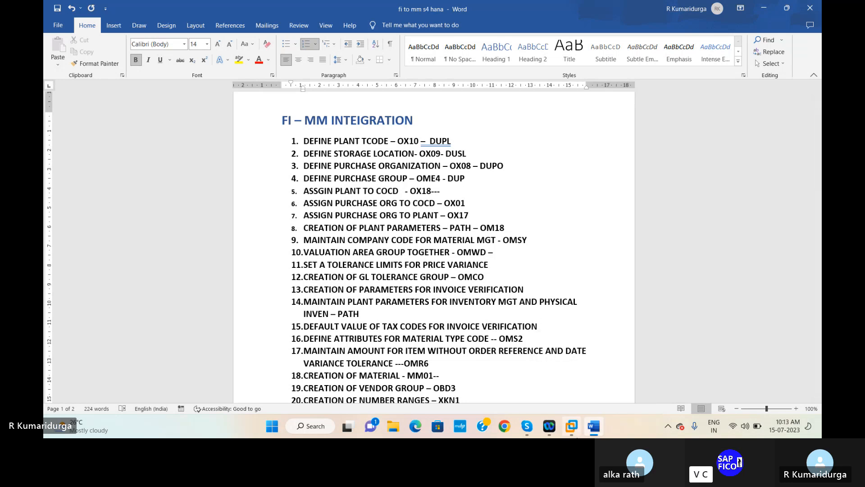
mouse_move(574, 429)
left_click(593, 388)
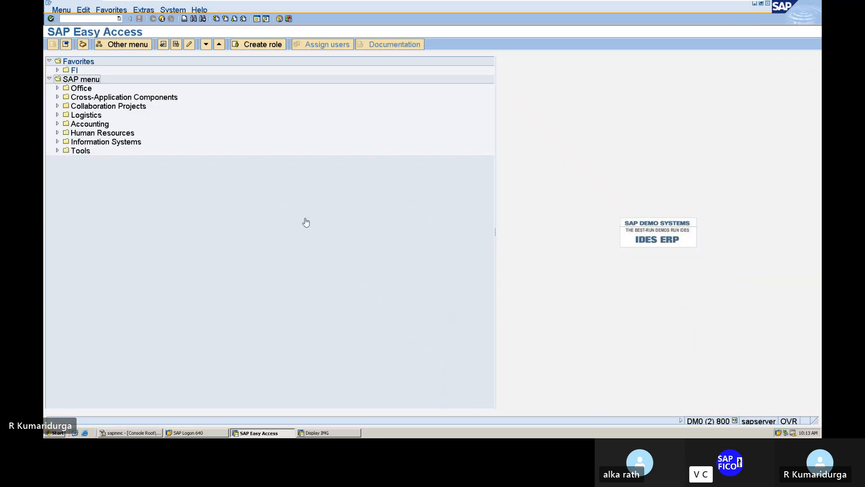
Step: Open the OMWD valuation area account determination table and scroll down through its entries
left_click(84, 17)
type("OMWD")
key("Return")
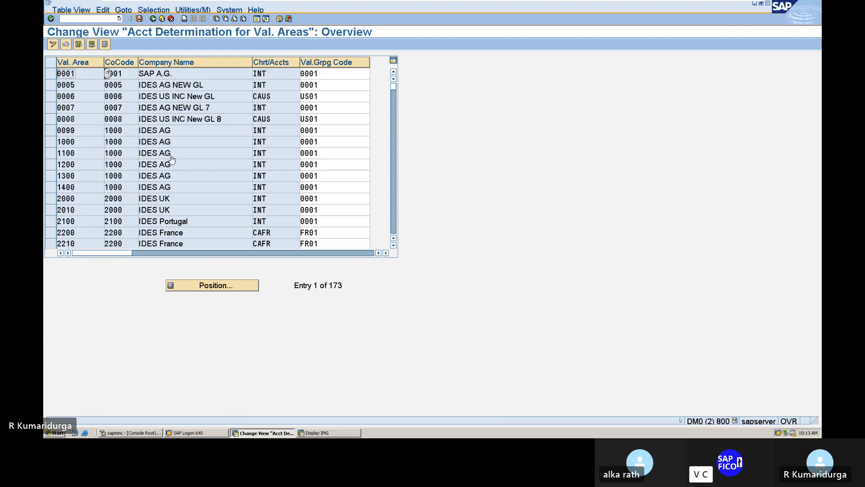
left_click(393, 246)
left_click(394, 246)
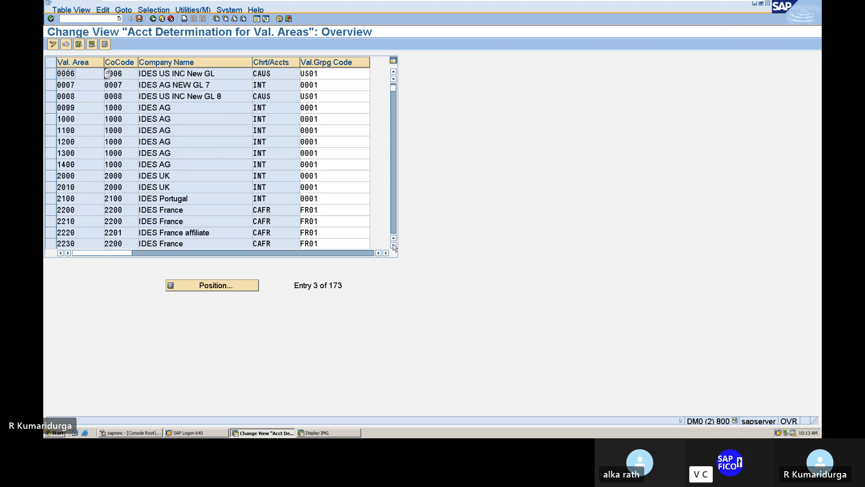
left_click(393, 246)
left_click(394, 245)
left_click(393, 245)
left_click(393, 246)
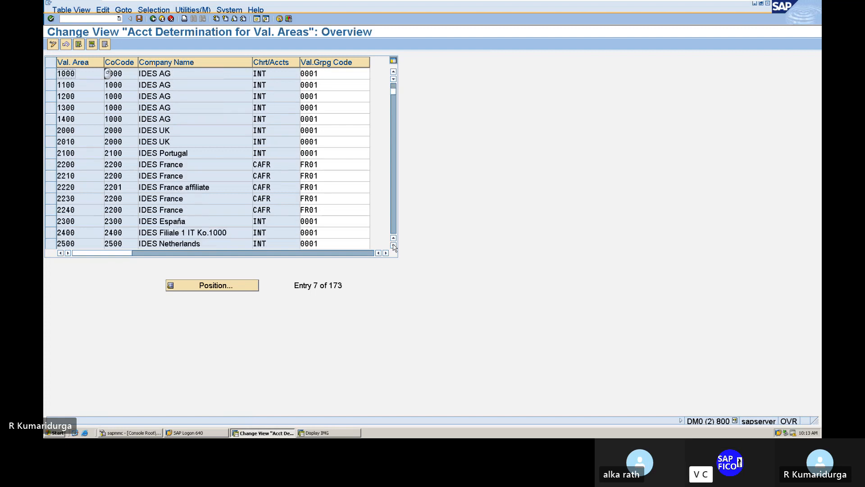
left_click(393, 246)
left_click(394, 246)
left_click(393, 246)
left_click(393, 246)
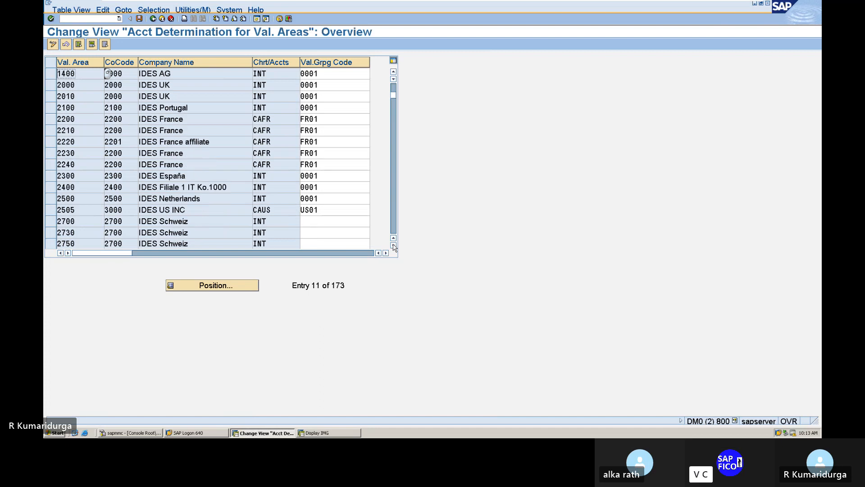
left_click(394, 246)
left_click(393, 232)
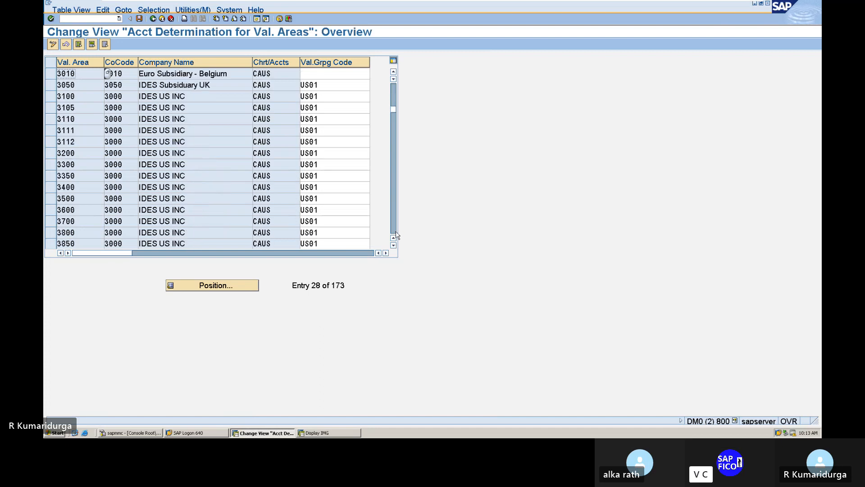
Step: Position the list on valuation area DUPL and select its Val.Grpg Code cell
left_click(239, 290)
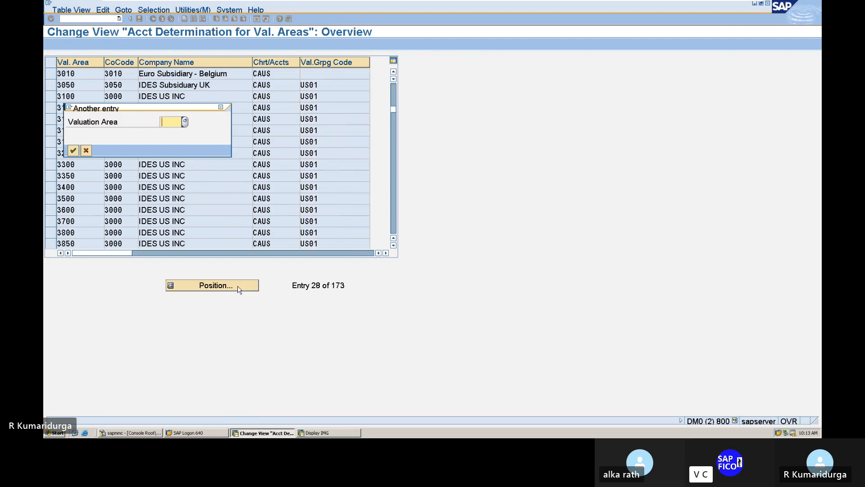
type("DUPL")
key("Return")
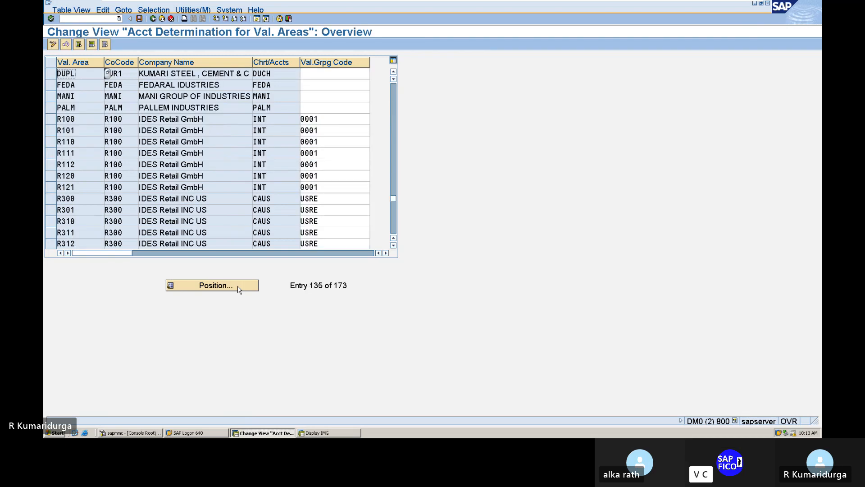
left_click(316, 75)
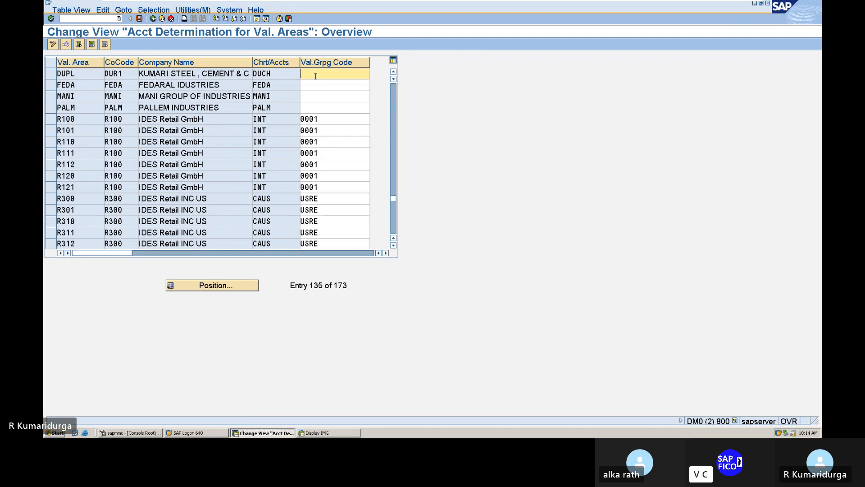
Step: Enter grouping code DUGC for valuation area DUPL and save it under the customizing request
type("DU")
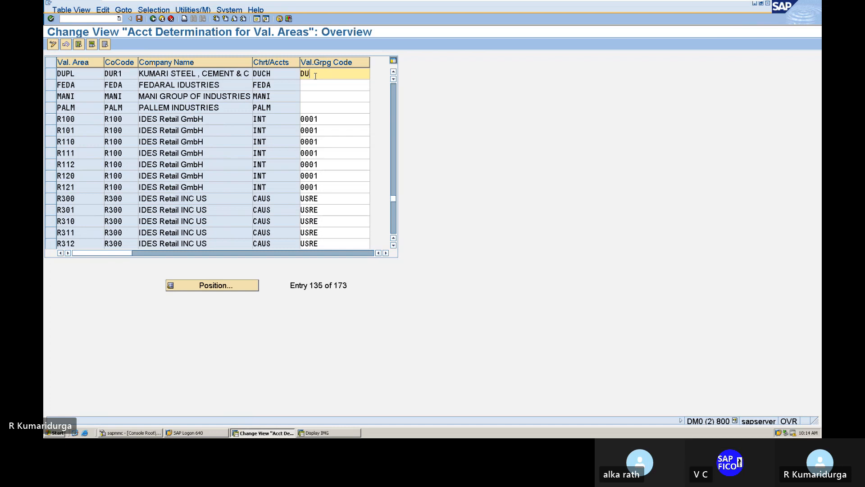
type("G")
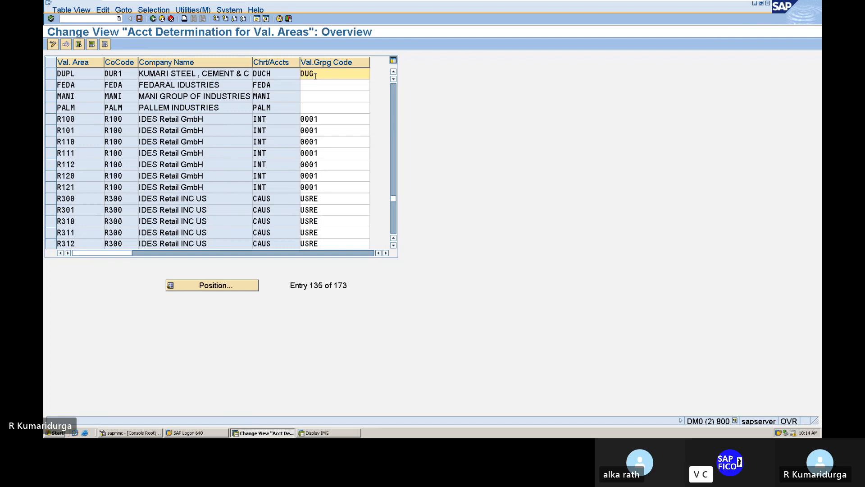
type("1")
key("BackSpace")
type("C")
left_click(139, 18)
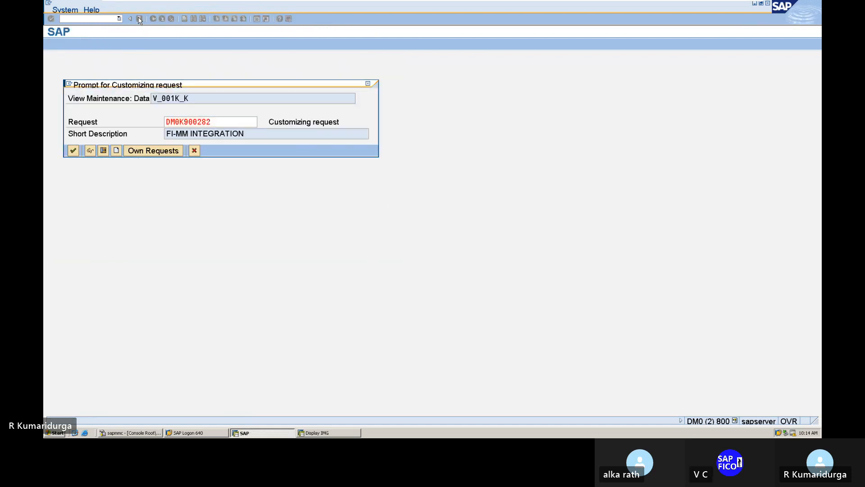
key("Return")
Step: Record DUGC beside the OMWD item in the Word checklist
mouse_move(659, 11)
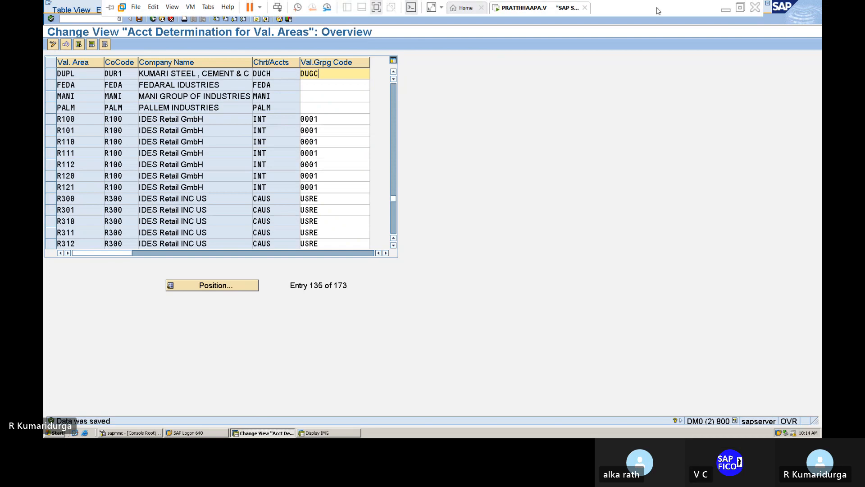
left_click(725, 12)
type("DUGC")
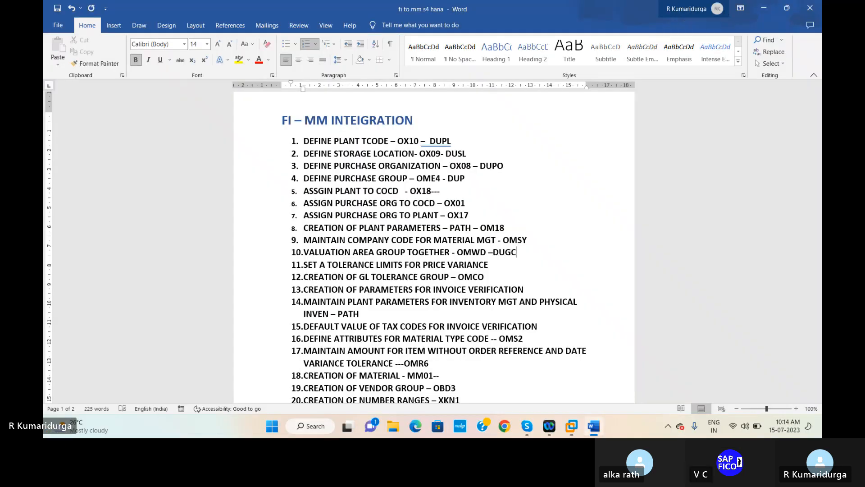
Step: Make item 10 read 'OMWD – (VAL. AREA-DUPL AND VAL. GROUPING CODE IS -DUGC)'
left_click(494, 253)
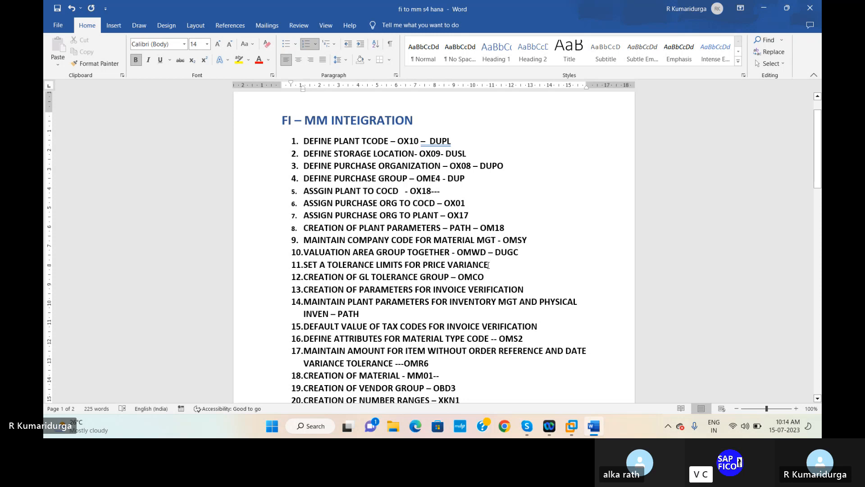
left_click(488, 265)
left_click(495, 252)
type("VAL A")
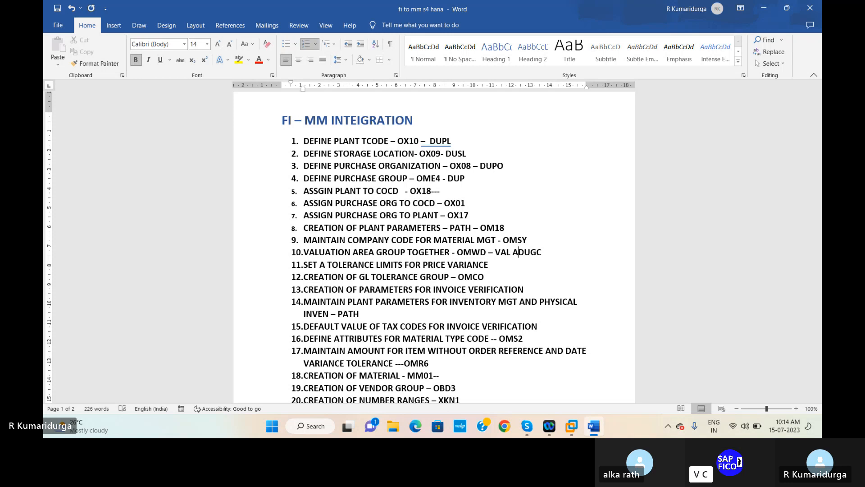
key("BackSpace")
key("BackSpace")
type(". AREA-DUPL")
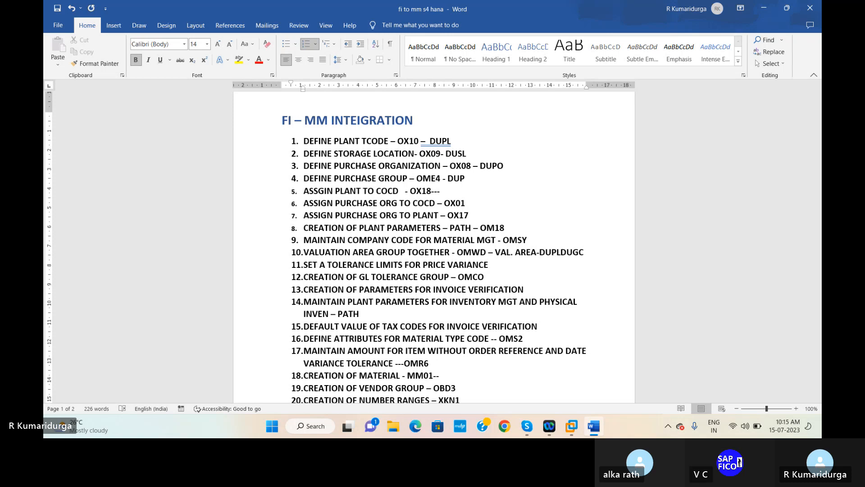
type(" AND ")
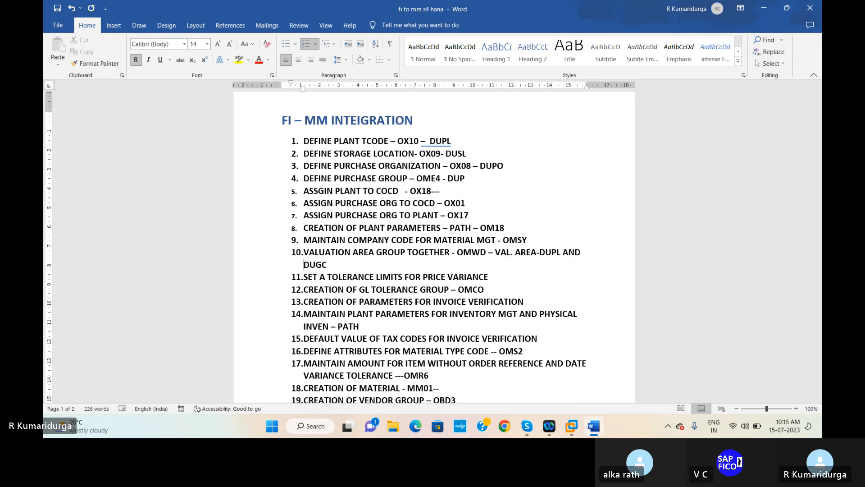
type("VAL. ")
type("GROUPING ")
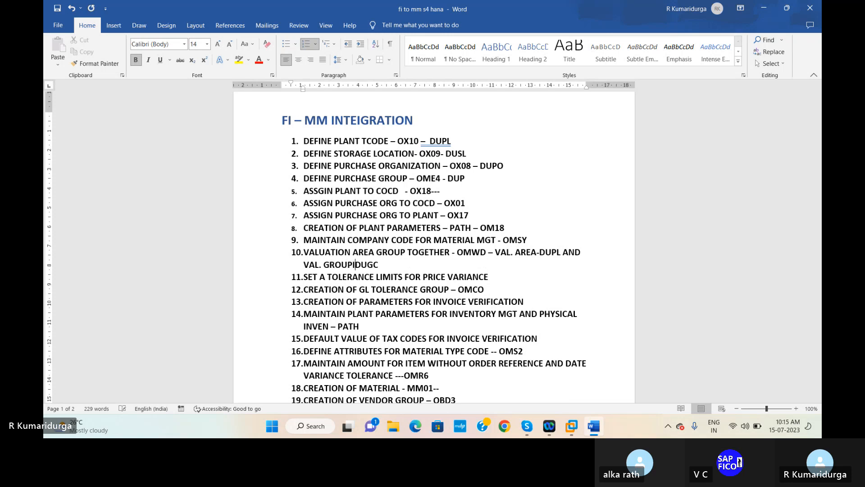
type("CODE IS ")
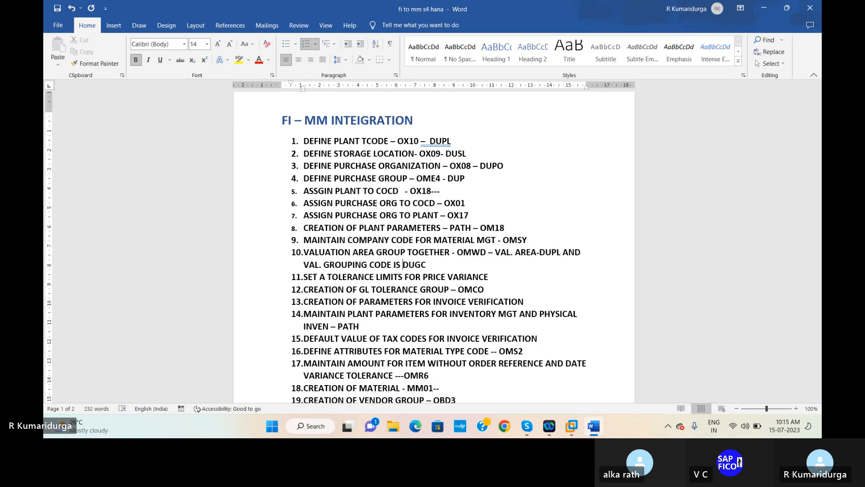
type("-DUGC)")
key("Up")
key("Right")
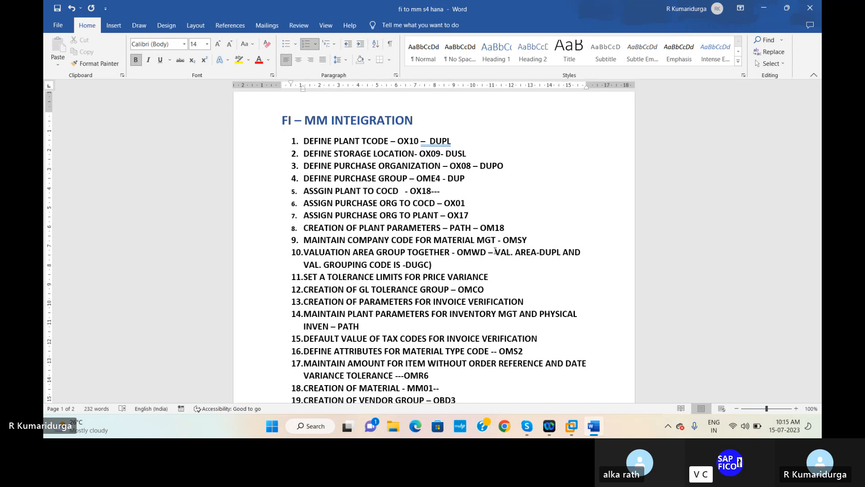
key("Left")
type("(")
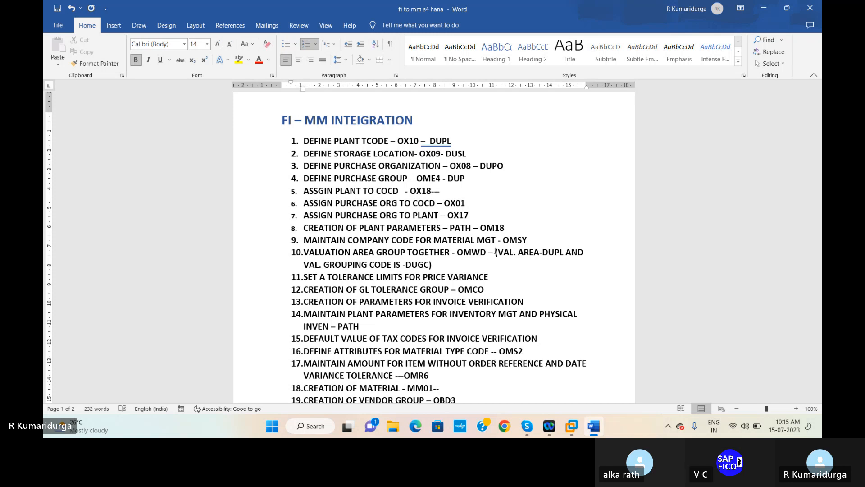
left_click(491, 276)
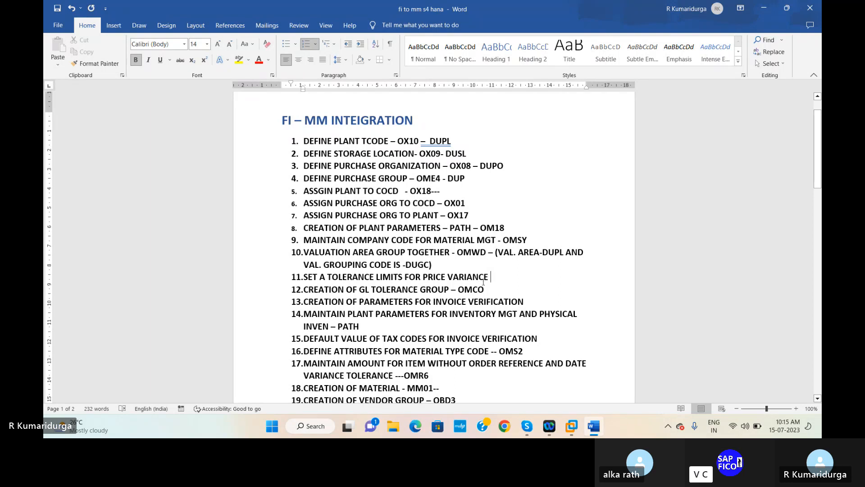
Step: Return to SAP and leave the valuation-area table with /n
mouse_move(571, 426)
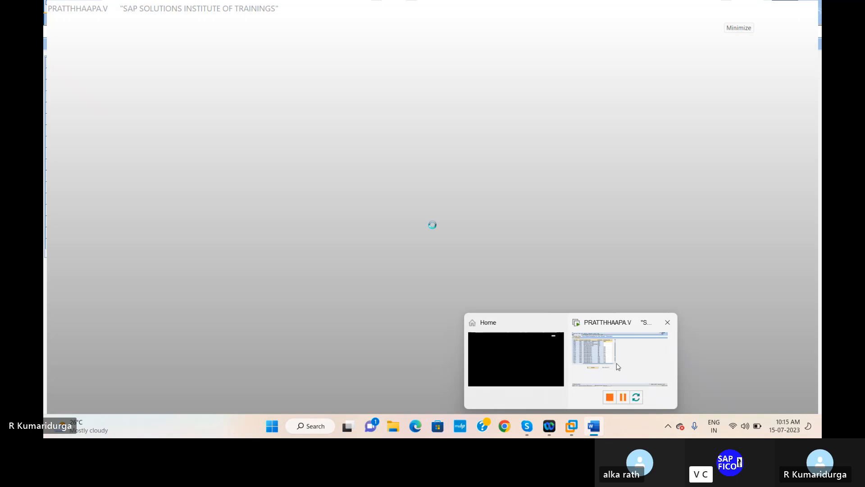
left_click(618, 367)
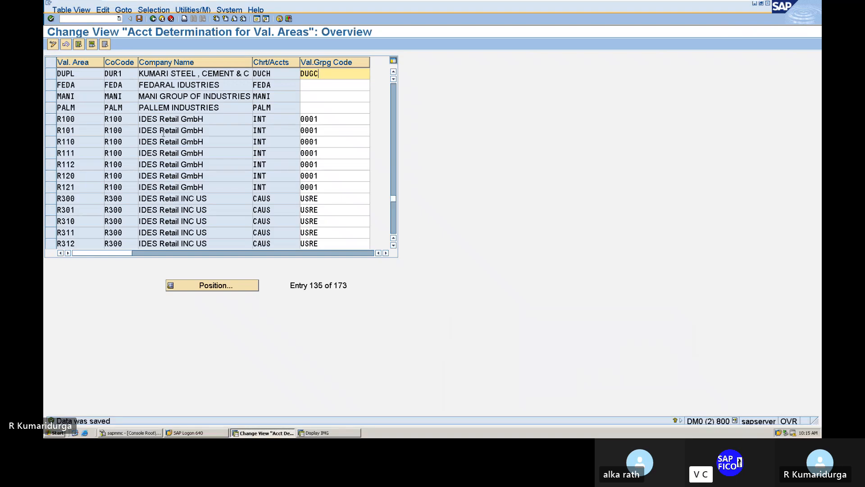
left_click(83, 20)
type("/n")
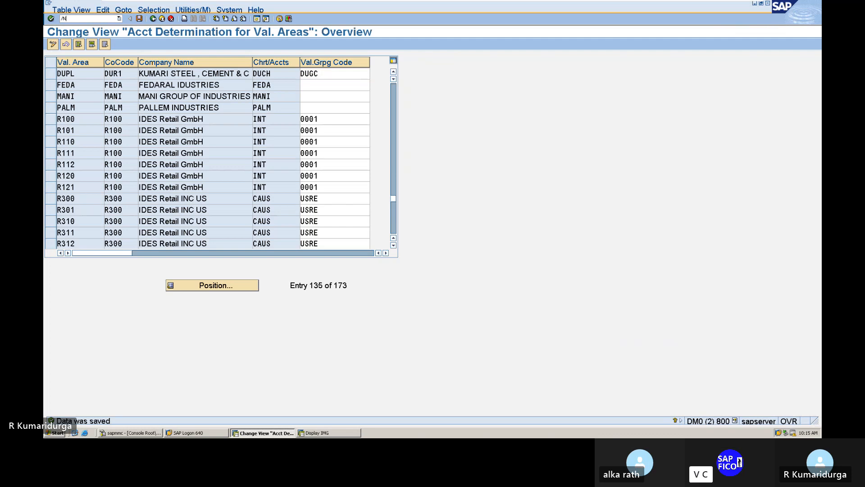
key("Return")
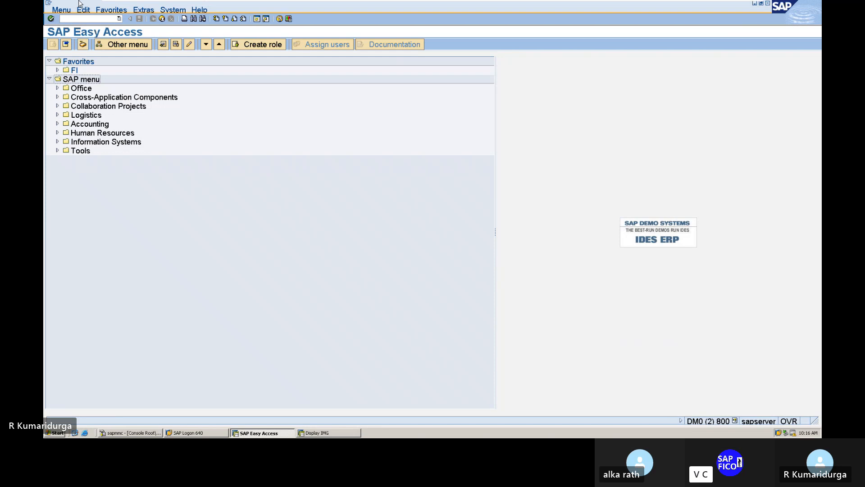
Step: Run SPRO and open the SAP Reference IMG
left_click(102, 18)
type("SPRO")
key("Return")
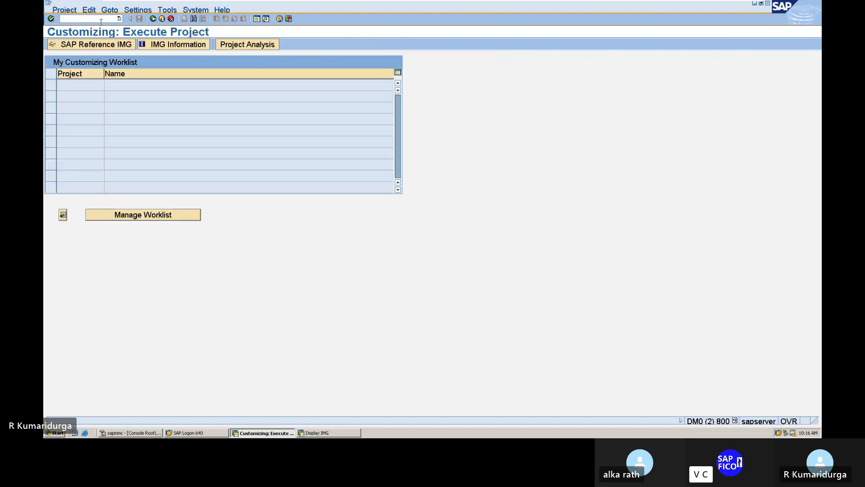
left_click(103, 46)
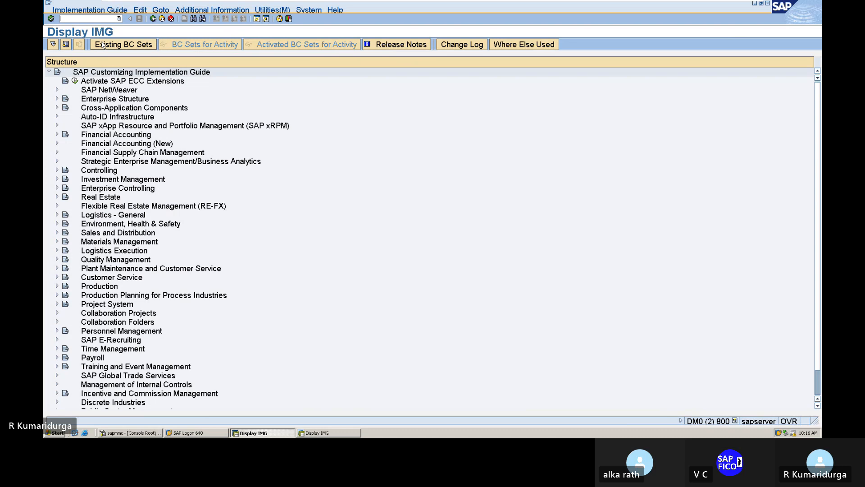
Step: Expand Materials Management > Purchasing > Purchase Order and run Set Tolerance Limits for Price Variance
left_click(57, 242)
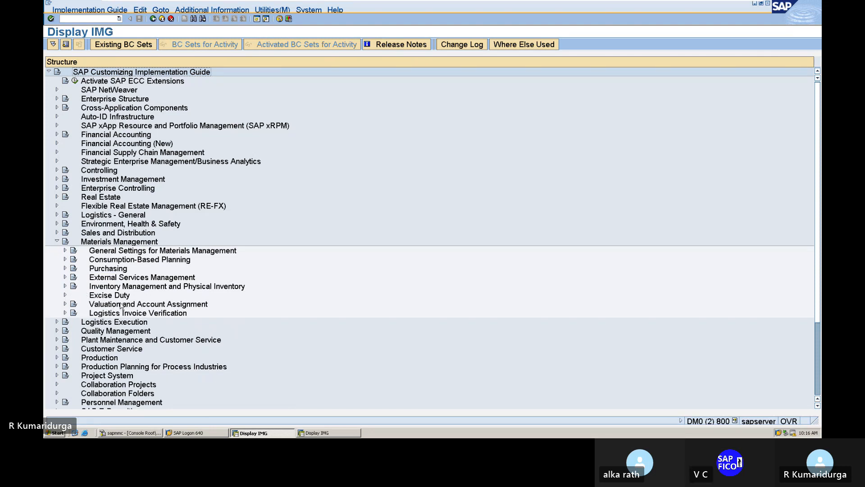
left_click(65, 269)
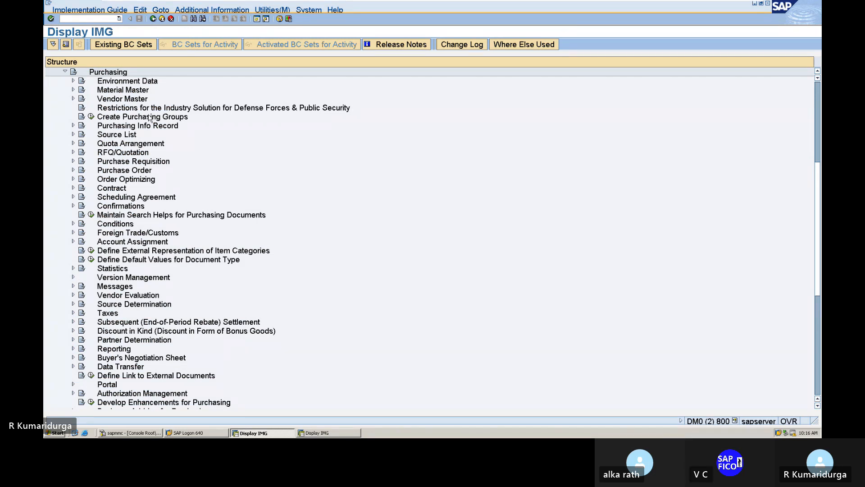
left_click(73, 169)
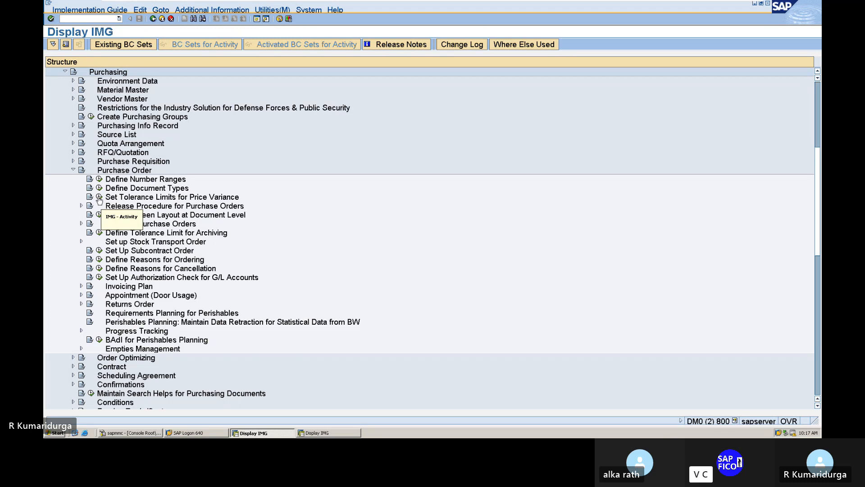
left_click(99, 198)
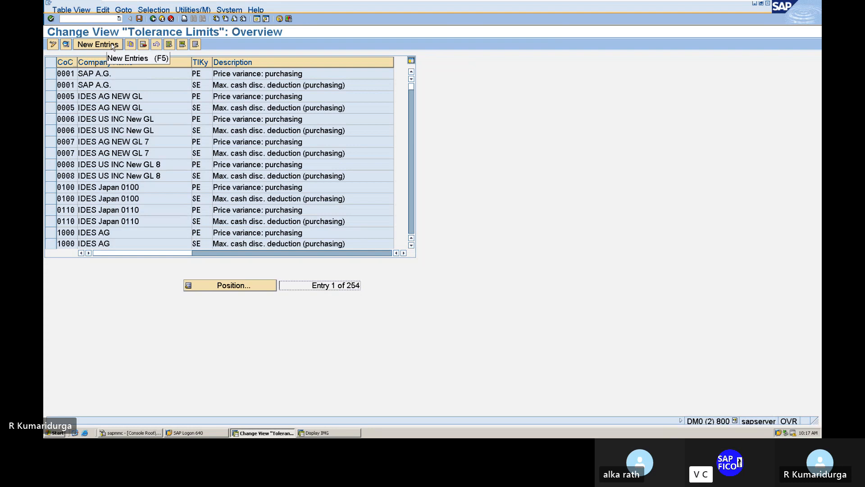
Step: Select company 0001's PE and SE tolerance rows and copy them as new entries
left_click(51, 75)
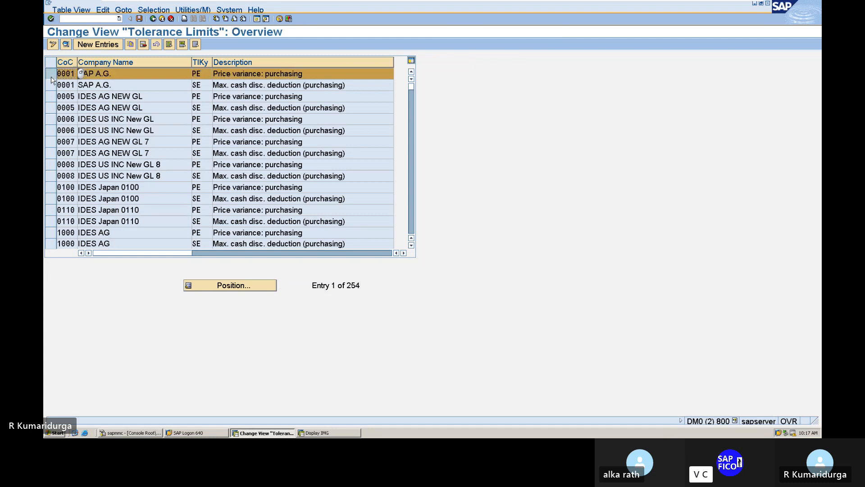
left_click(51, 86)
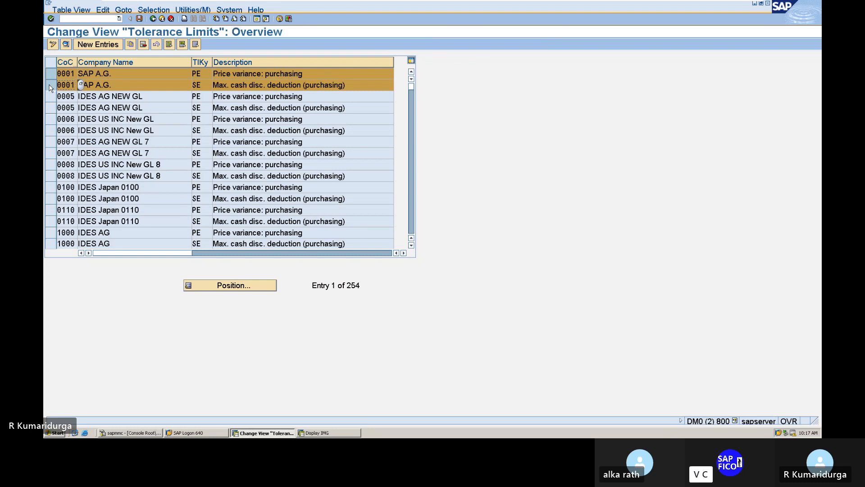
left_click(130, 45)
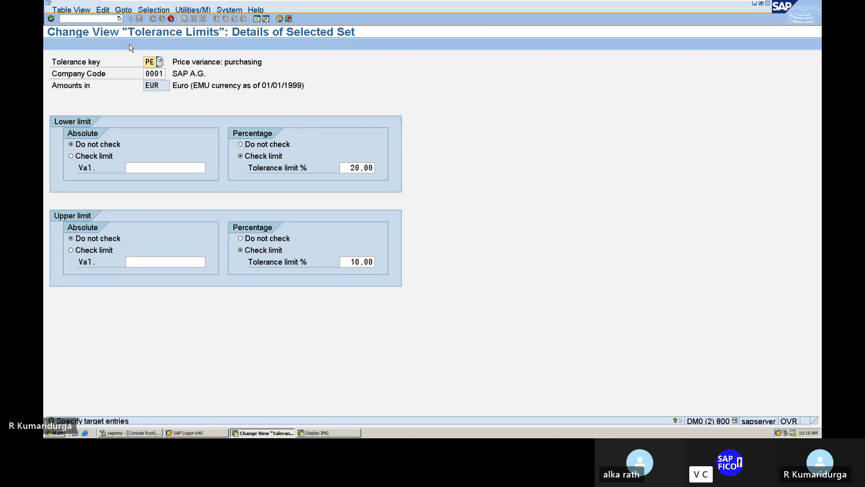
Step: Change the company code of the PE and SE copies from 0001 to DUR1
left_click(146, 73)
type("DUR1")
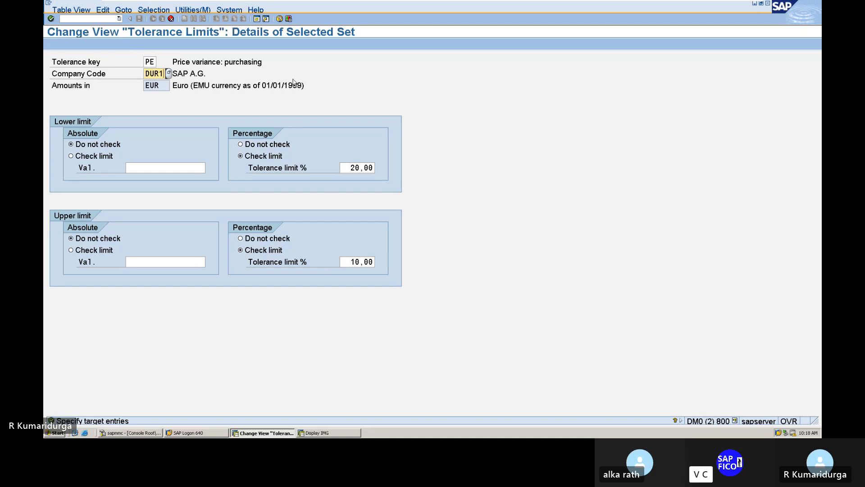
key("F8")
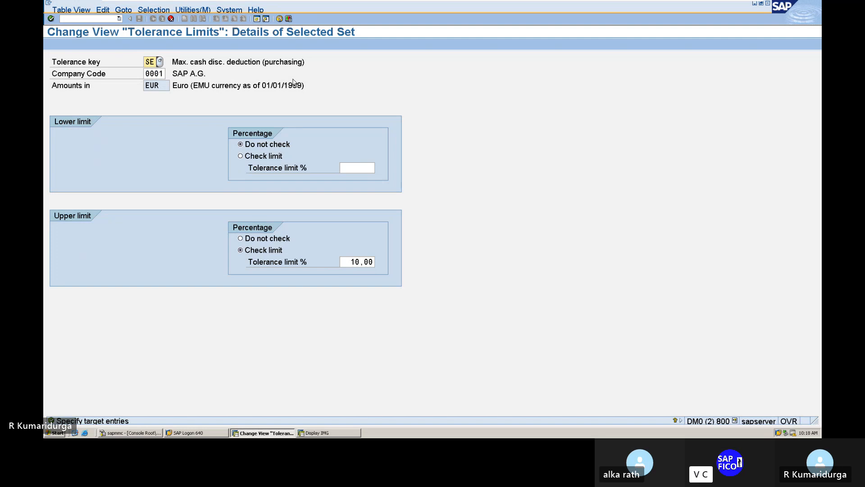
left_click(144, 73)
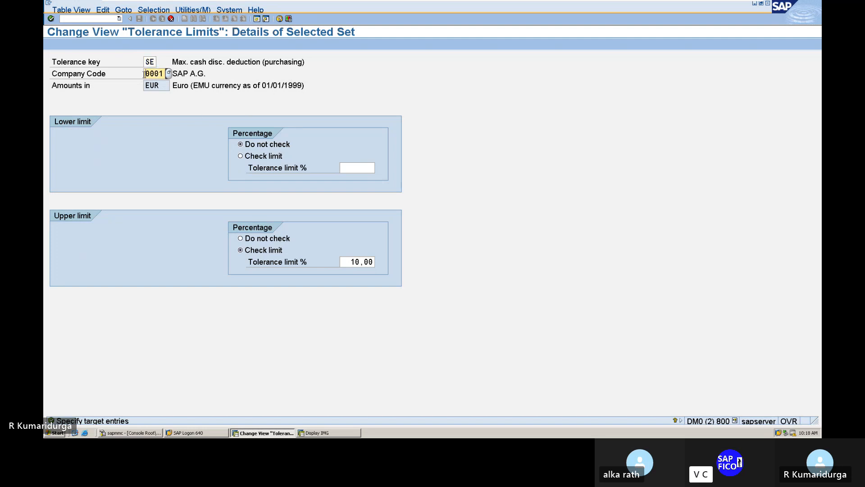
key("Delete")
key("Delete")
key("Delete")
type("DUR1")
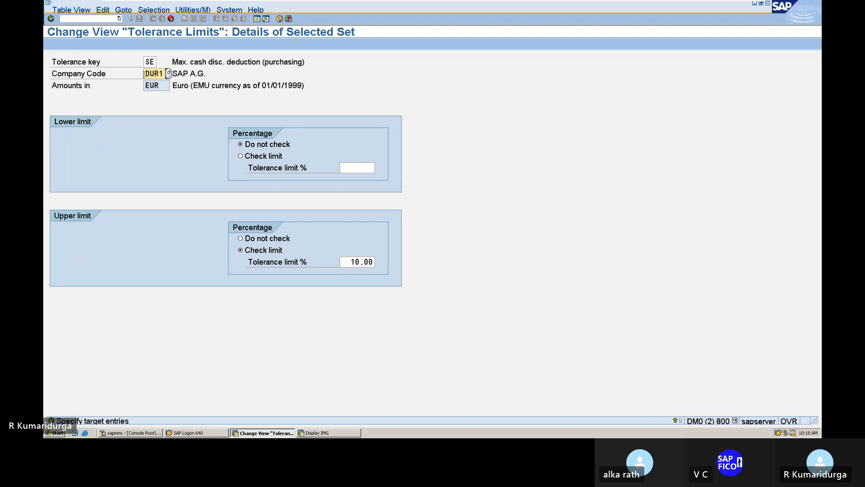
key("Return")
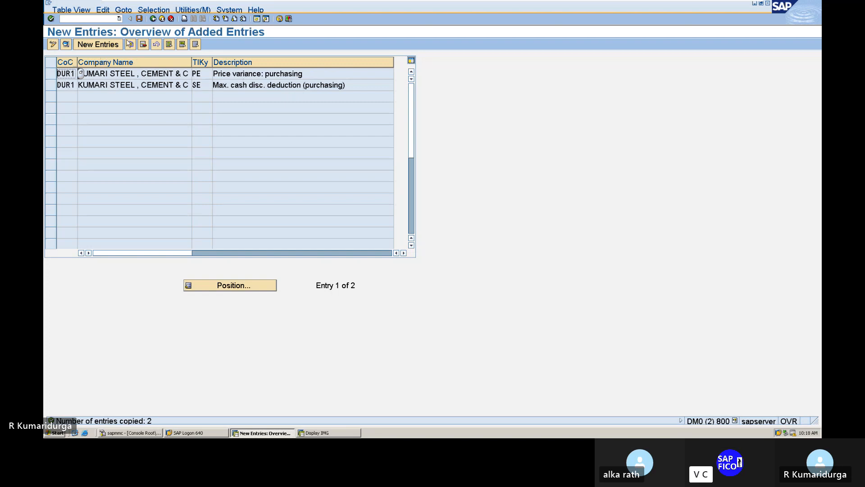
Step: Save the new DUR1 tolerance entries under the customizing request
left_click(140, 20)
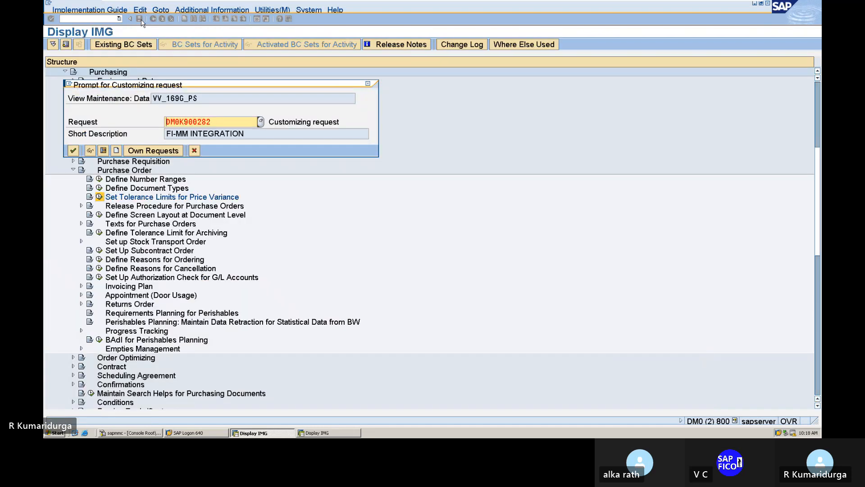
key("Return")
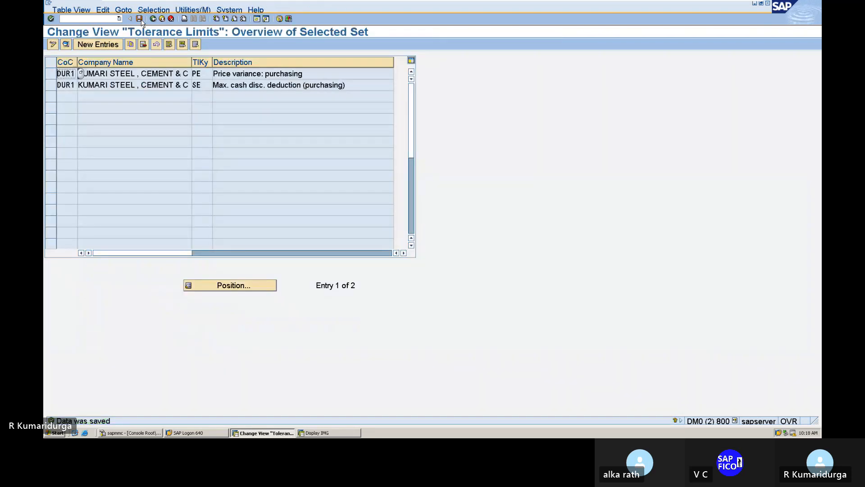
mouse_move(424, 1)
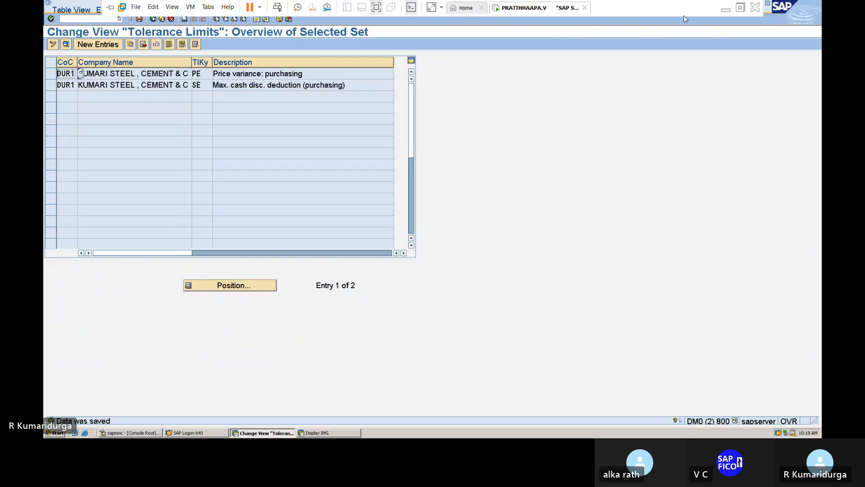
Step: Add '---COPY PE, SE' after item 11 in the Word notes
left_click(726, 9)
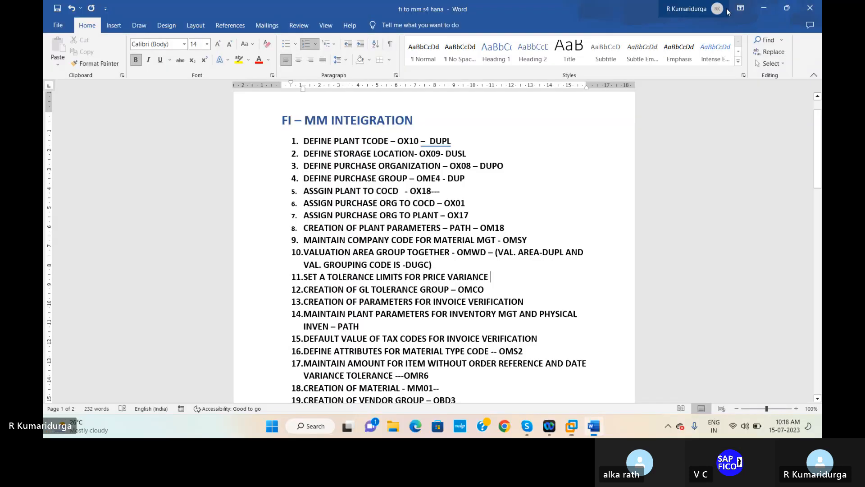
type("---")
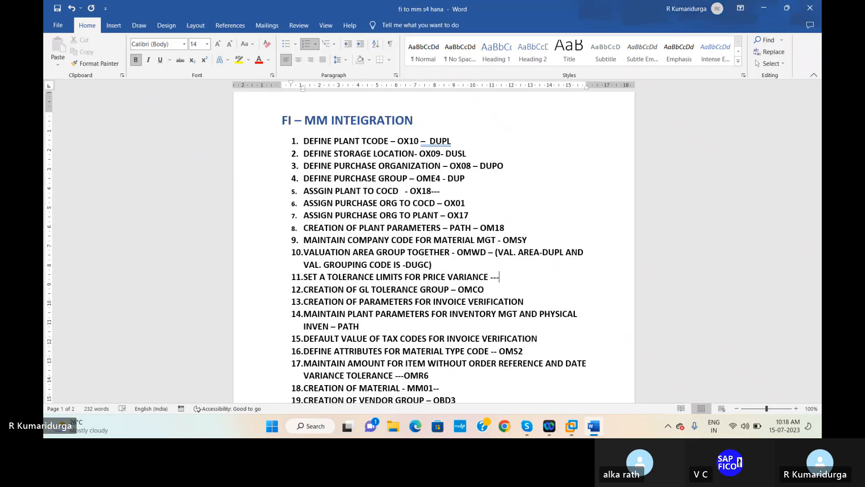
type("COPY PE, SE")
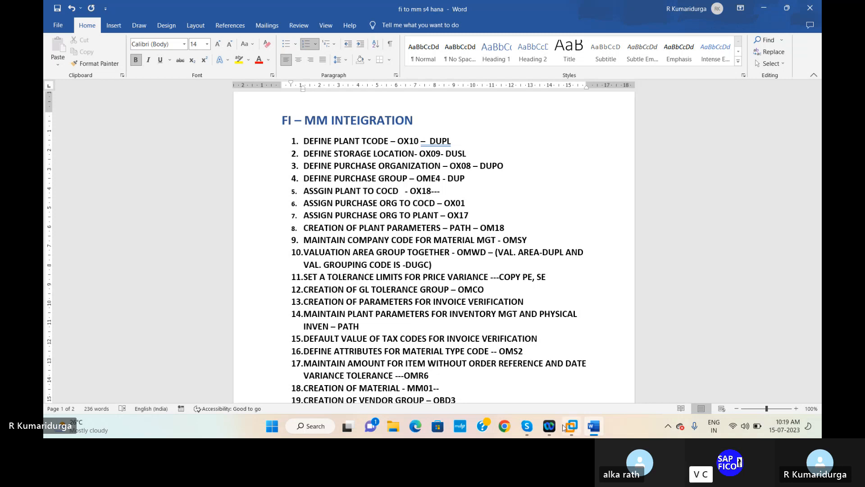
Step: Bring the SAP session back to the front
mouse_move(596, 435)
mouse_move(571, 428)
left_click(615, 356)
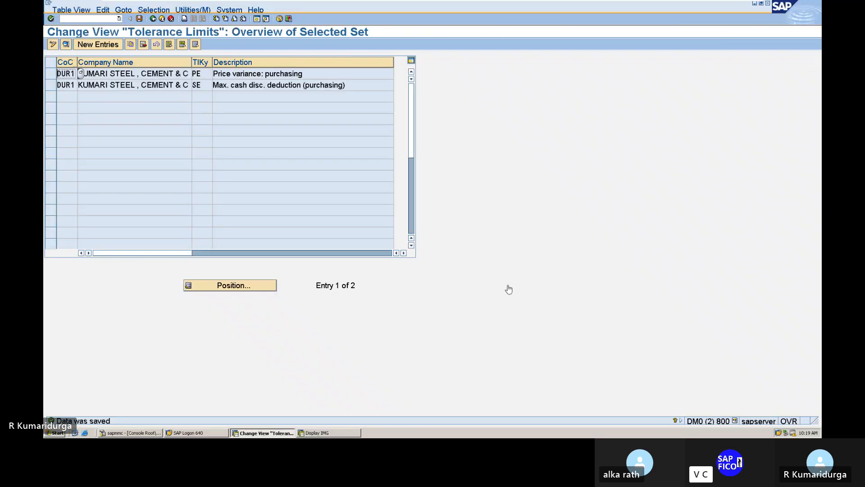
Step: Open the cycle counting settings with /NOMCO
left_click(101, 17)
type("/NOMCO")
key("Return")
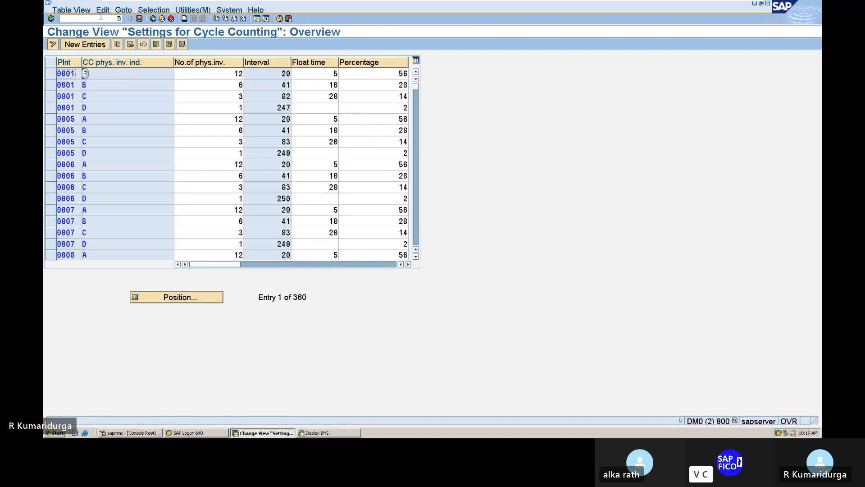
left_click(52, 45)
Step: Start a new DUPL plant entry, then discard it and return to the overview
left_click(77, 44)
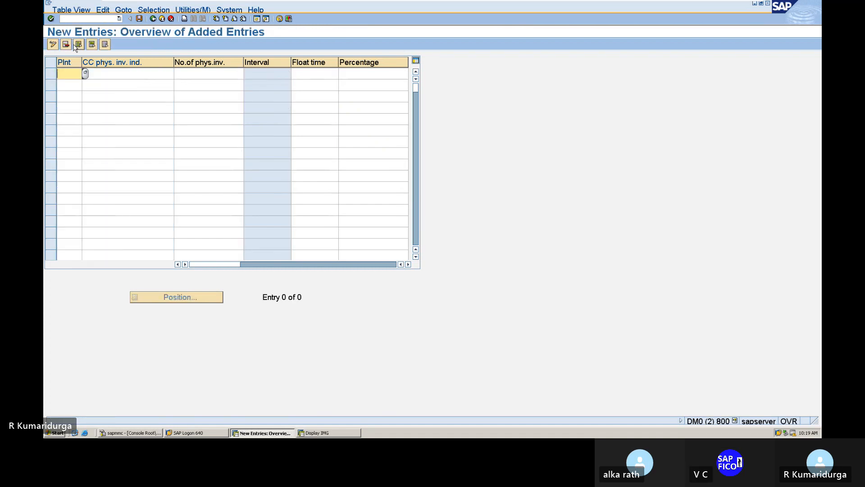
type("DUPL")
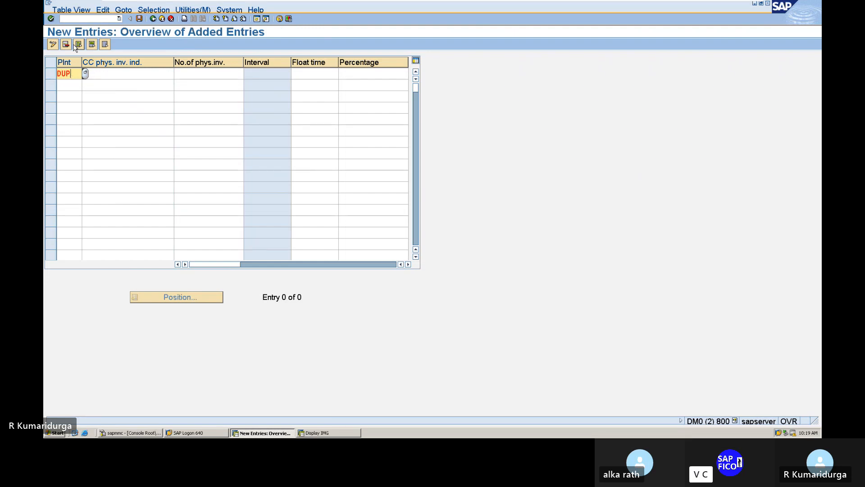
key("BackSpace")
key("BackSpace")
key("BackSpace")
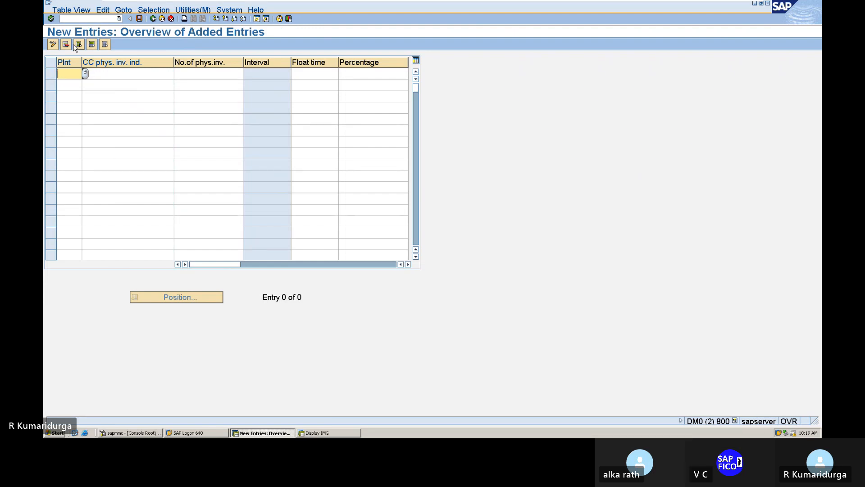
left_click(154, 20)
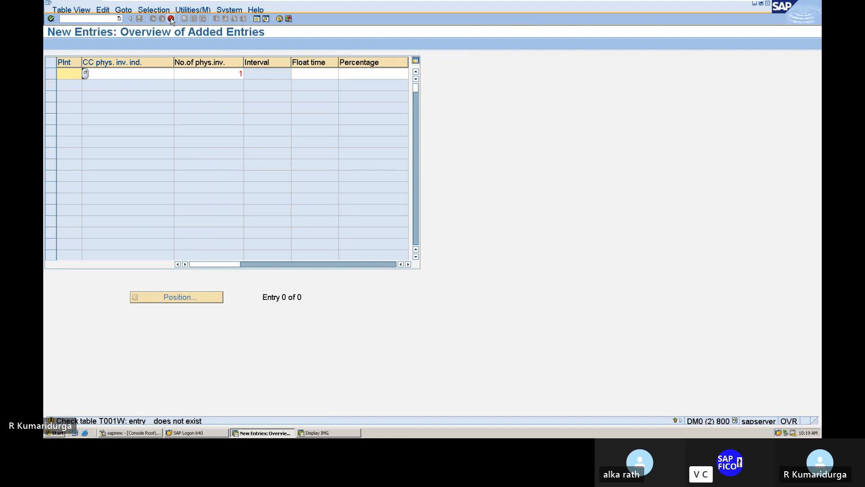
left_click(171, 19)
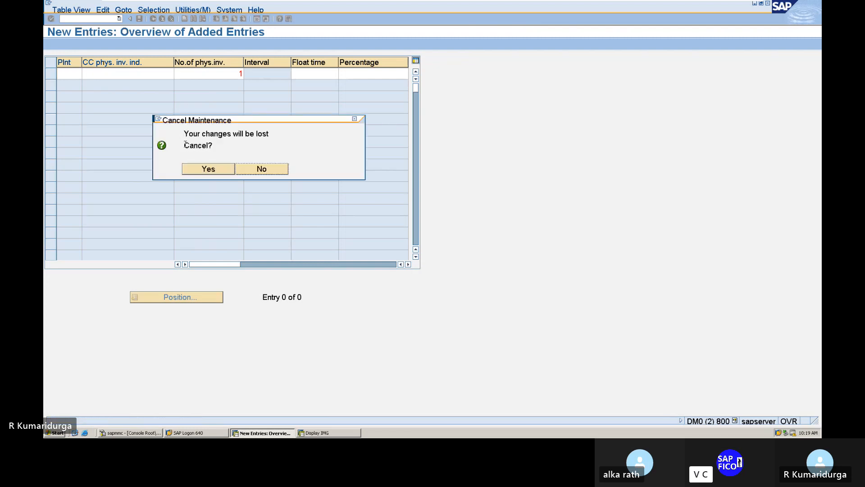
left_click(201, 167)
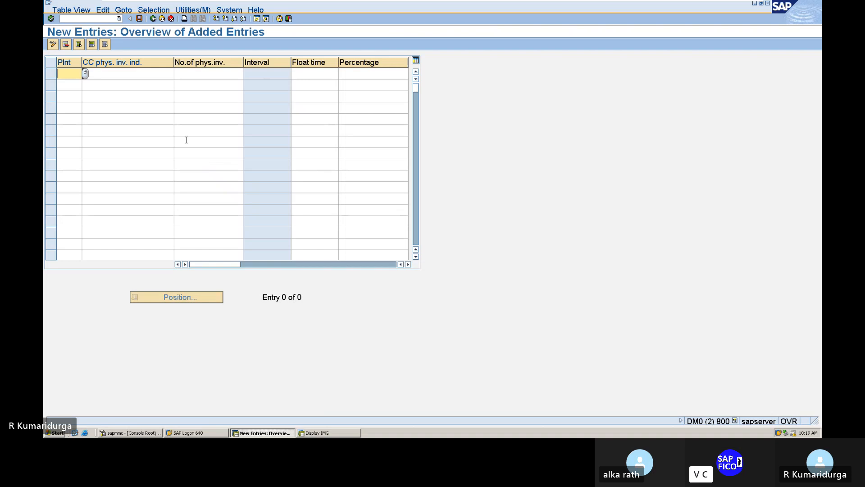
left_click(171, 19)
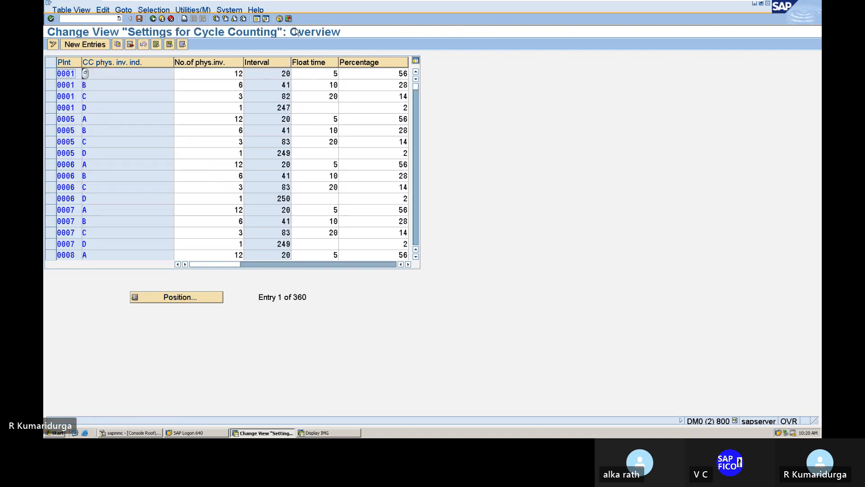
Step: Return to SAP Easy Access, glance at the Word notes, then restore SAP
left_click(154, 19)
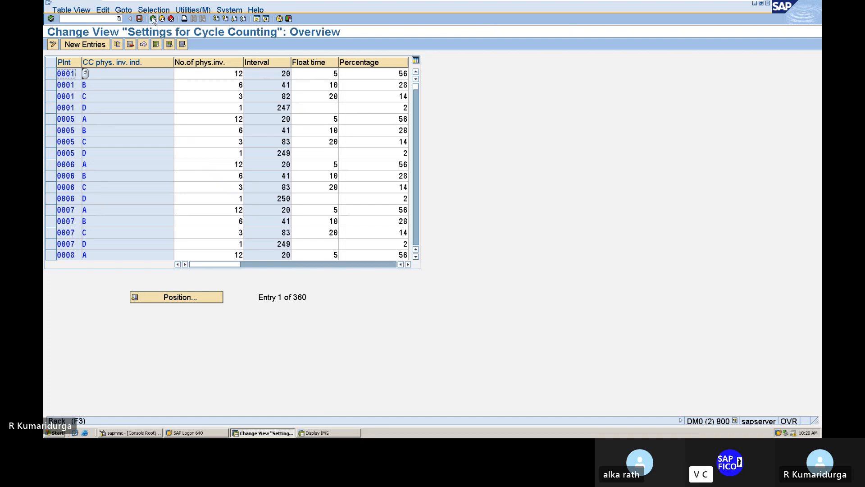
left_click(88, 19)
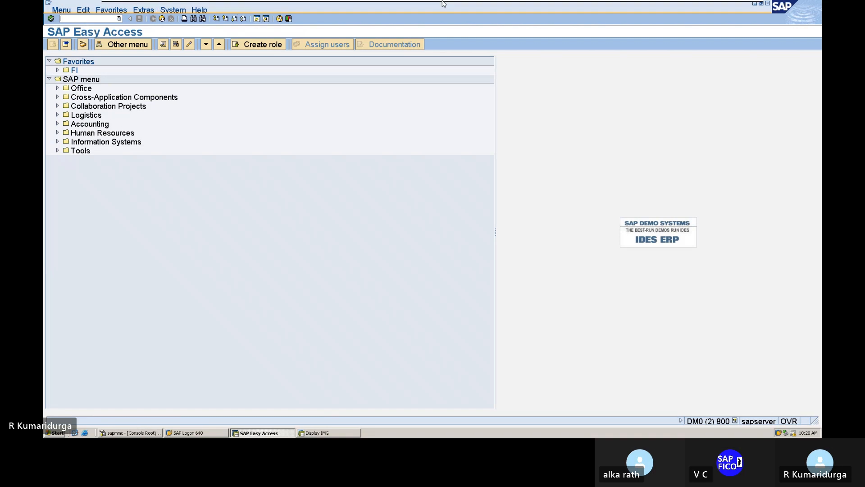
mouse_move(791, 4)
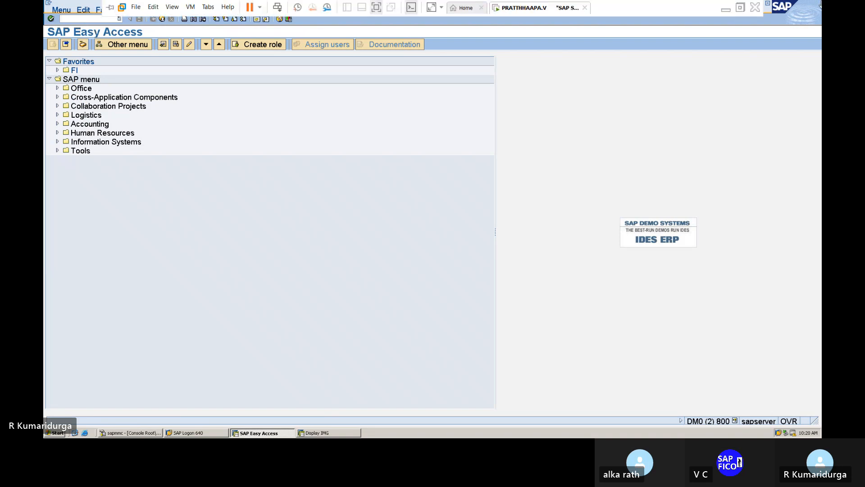
left_click(726, 6)
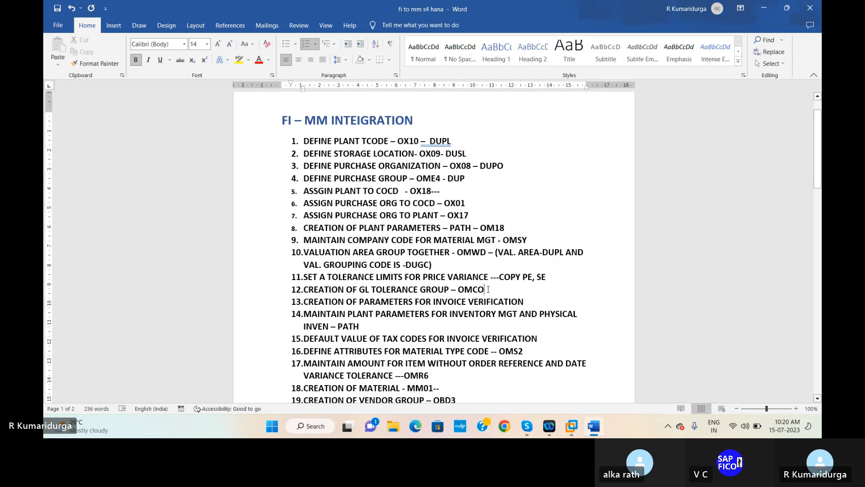
mouse_move(570, 421)
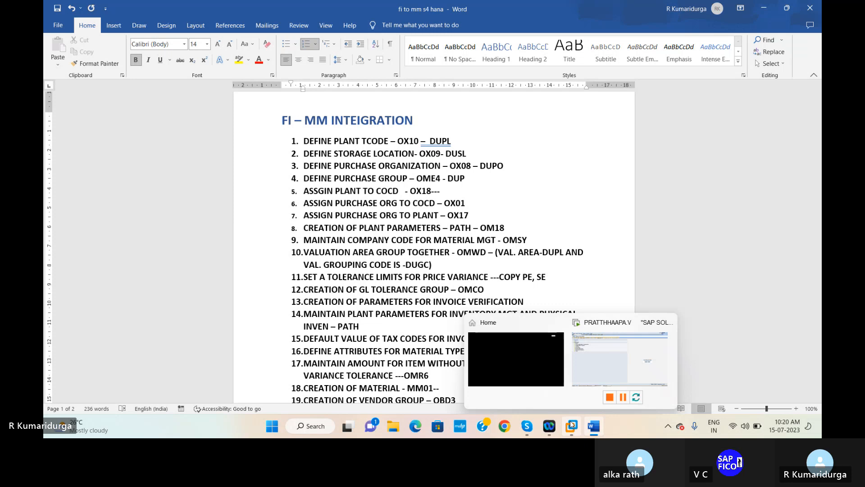
left_click(608, 365)
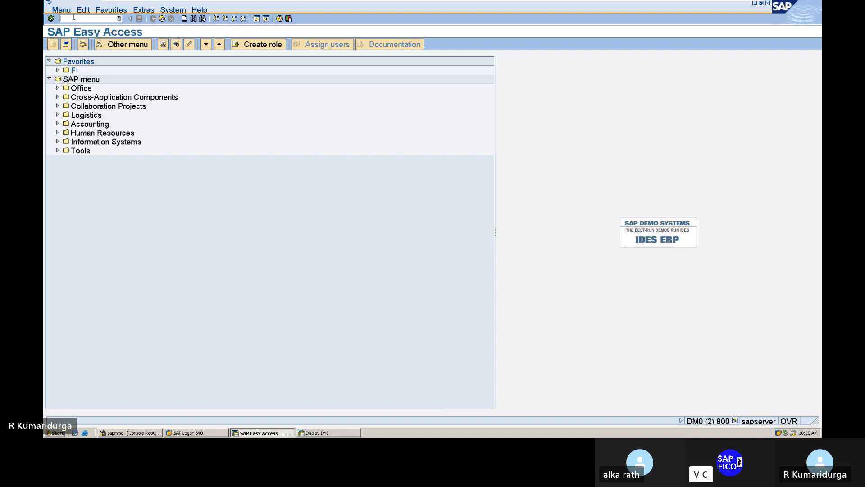
type("/NOM")
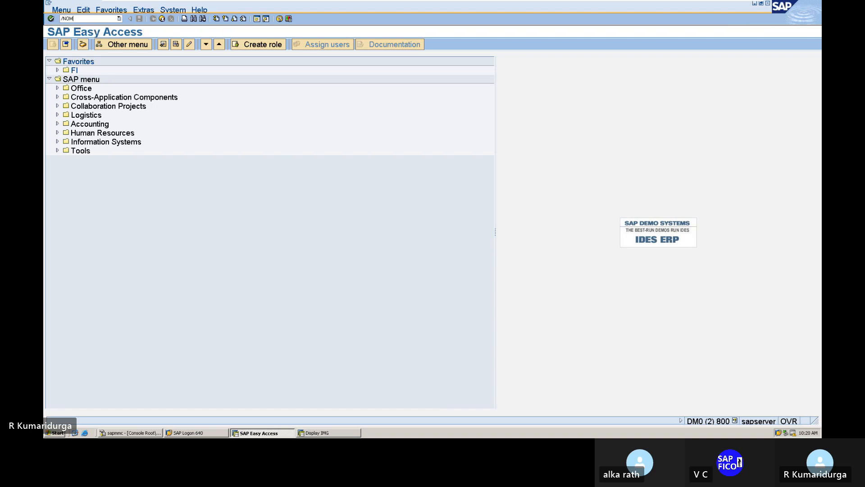
type("CO")
key("Return")
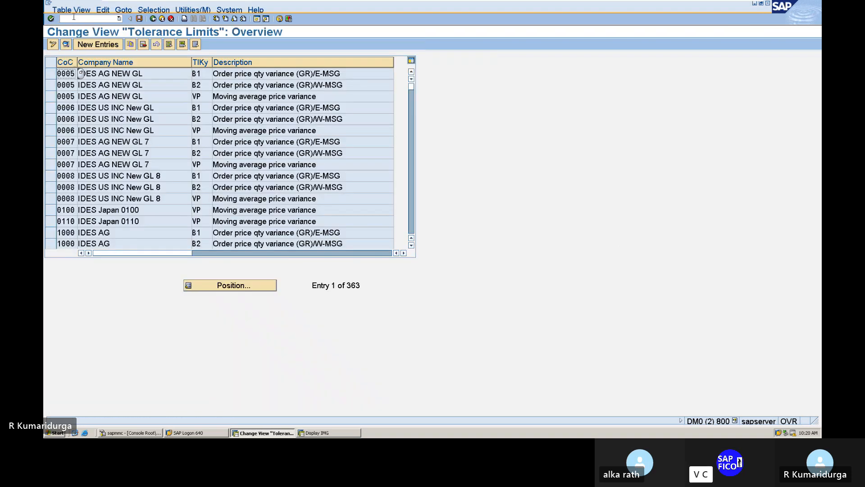
left_click(98, 45)
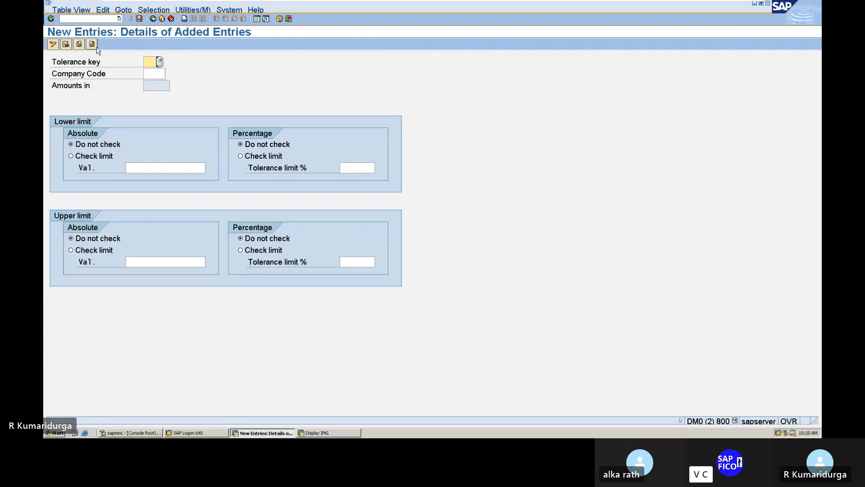
left_click(154, 18)
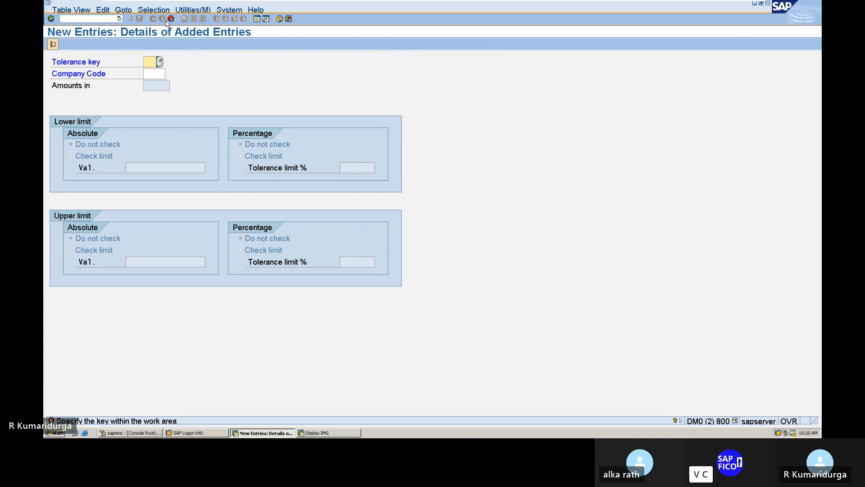
left_click(171, 19)
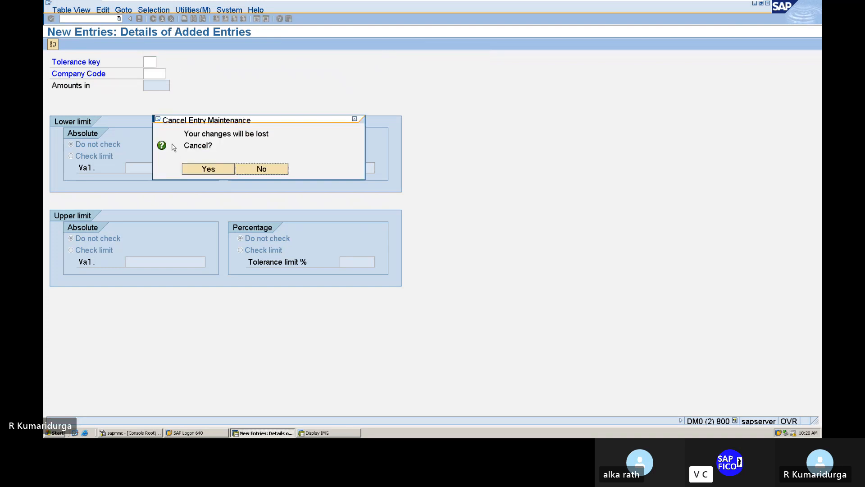
left_click(196, 169)
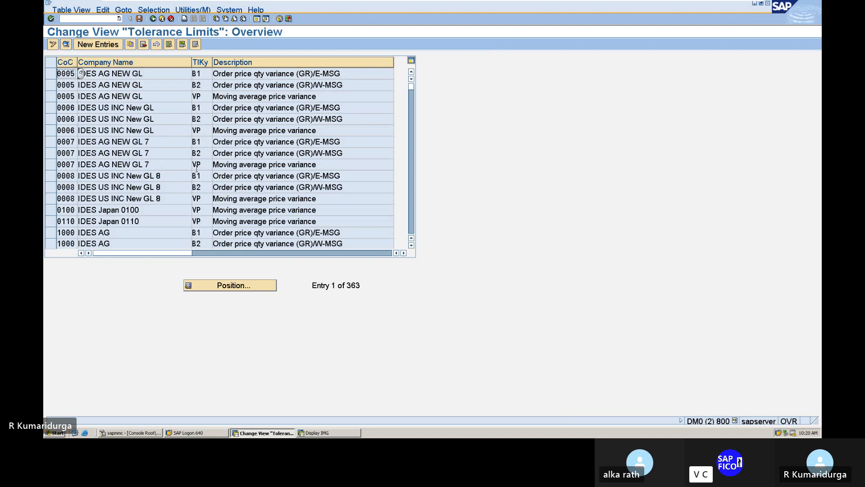
Step: Select company 0005's B1, B2 and VP tolerance rows and copy them as new entries
left_click(51, 75)
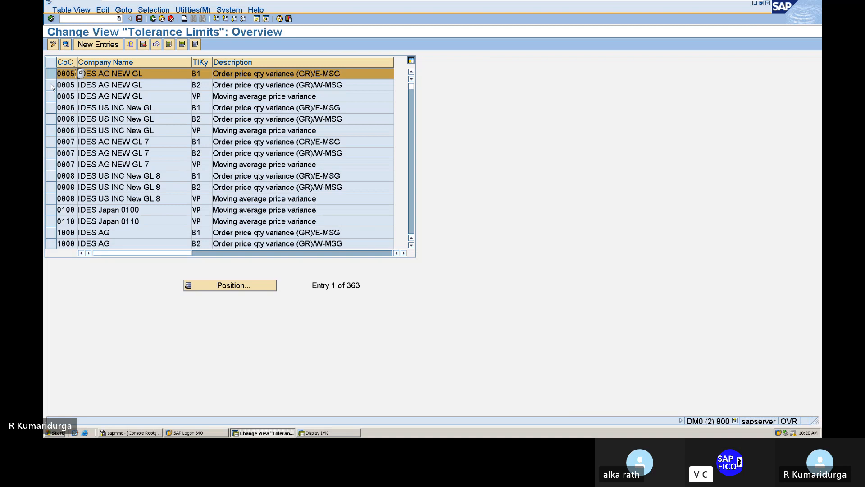
left_click(51, 85)
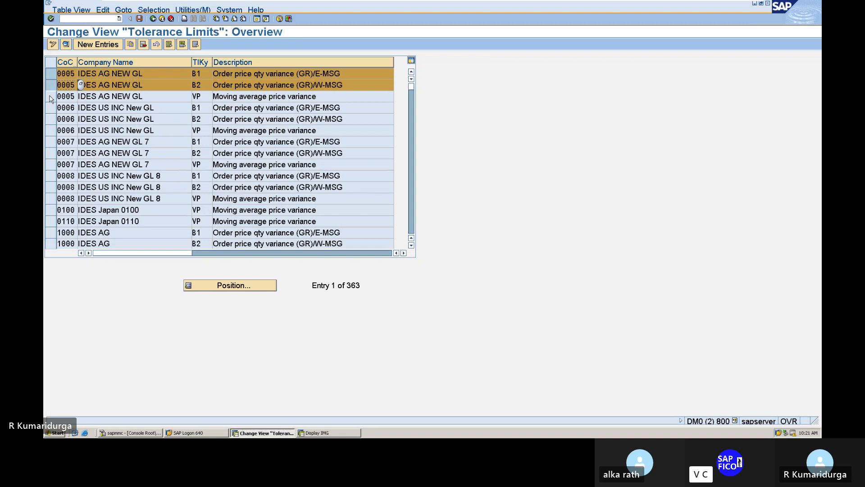
left_click(50, 96)
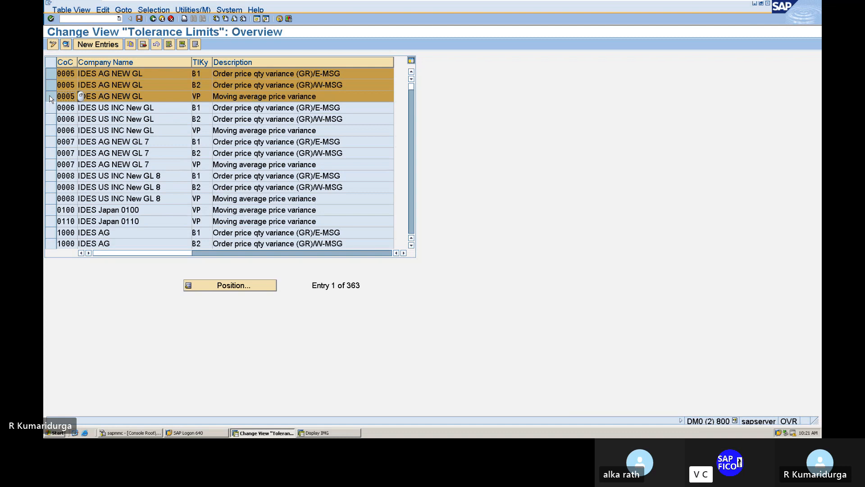
left_click(130, 45)
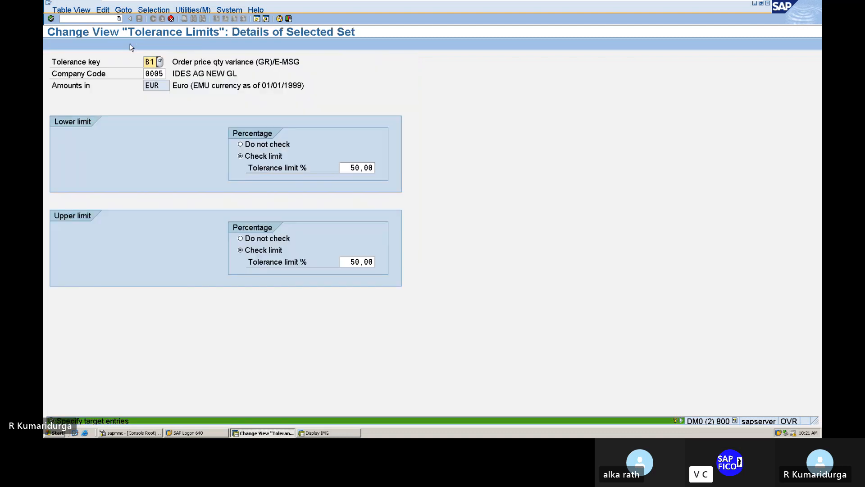
Step: Set company code DUR1 on the B1, B2 and VP copies
left_click(146, 74)
key("Delete")
key("Delete")
key("Delete")
key("Delete")
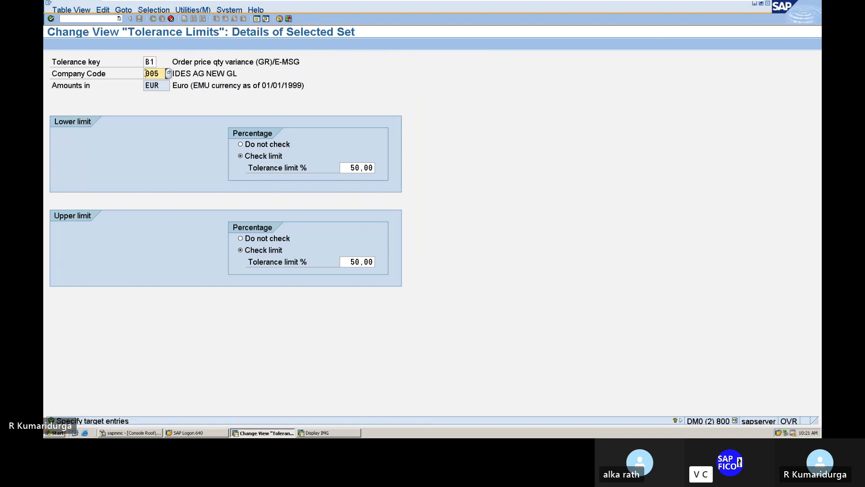
type("DUR1")
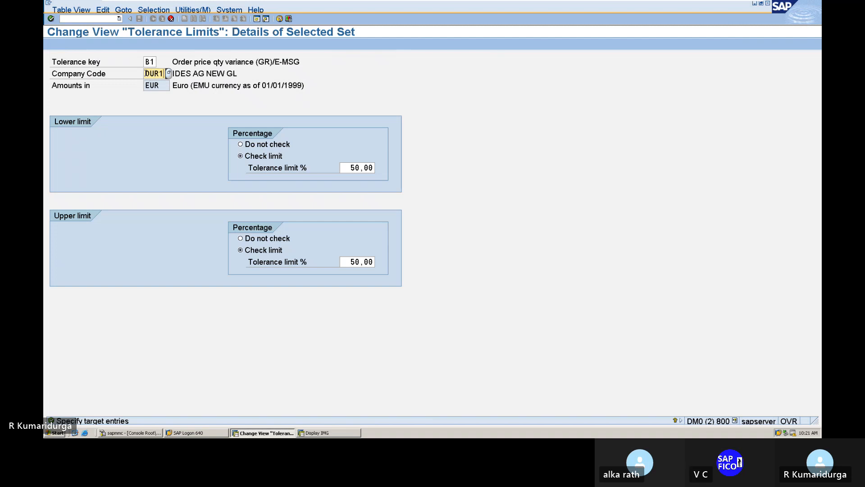
key("Return")
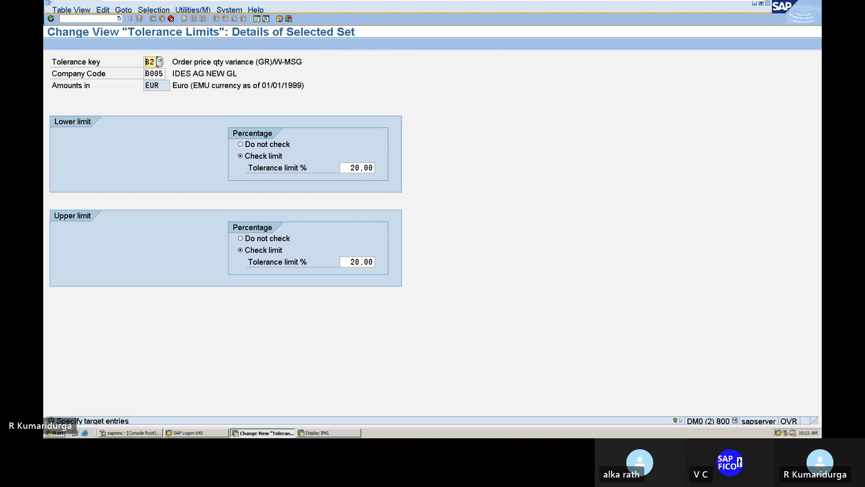
left_click(145, 73)
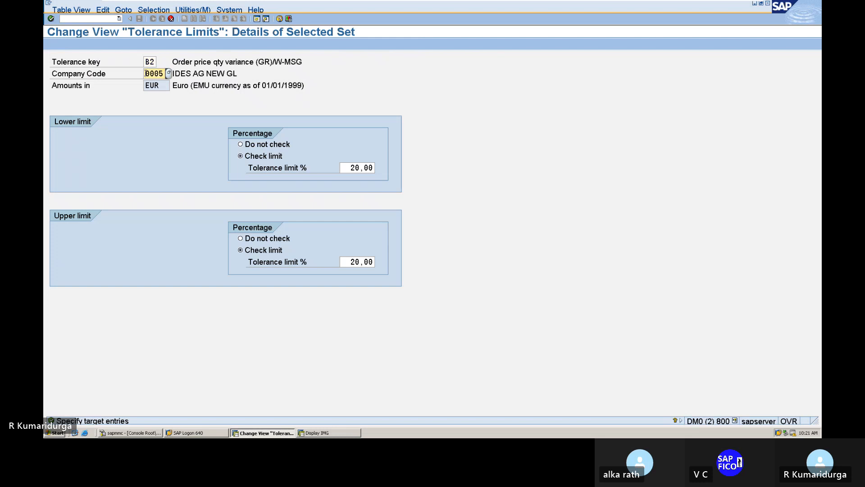
type("DUR1")
key("Return")
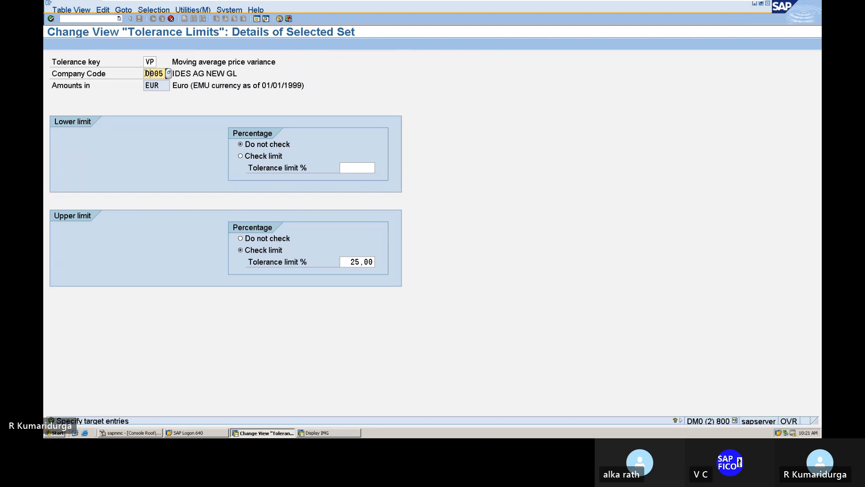
type("DUR1")
key("Return")
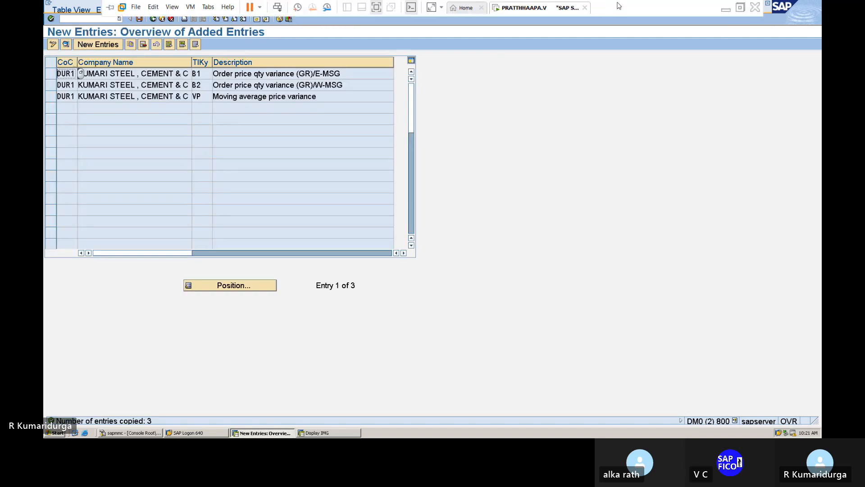
Step: Save the DUR1 tolerance limit entries B1, B2 and VP under the customizing request
left_click(726, 11)
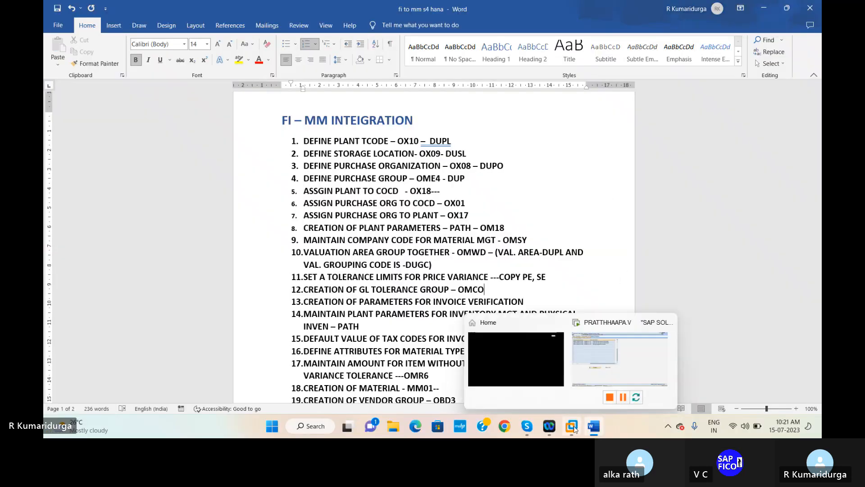
left_click(600, 373)
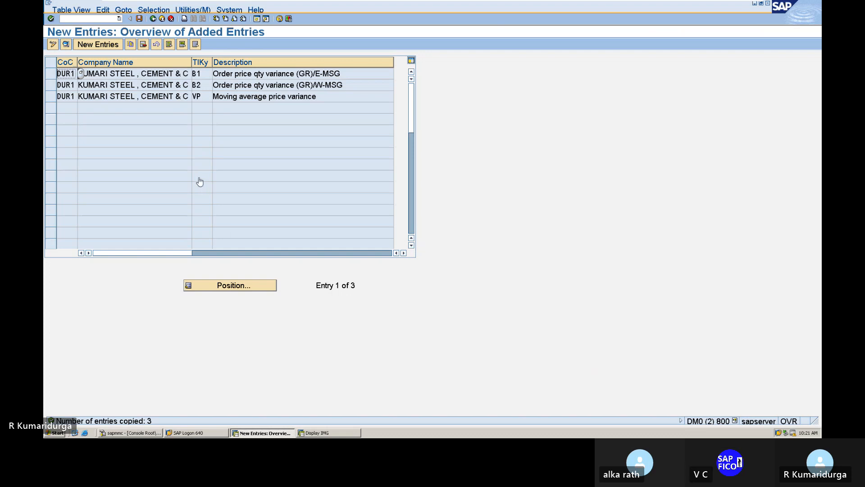
left_click(140, 21)
key("Return")
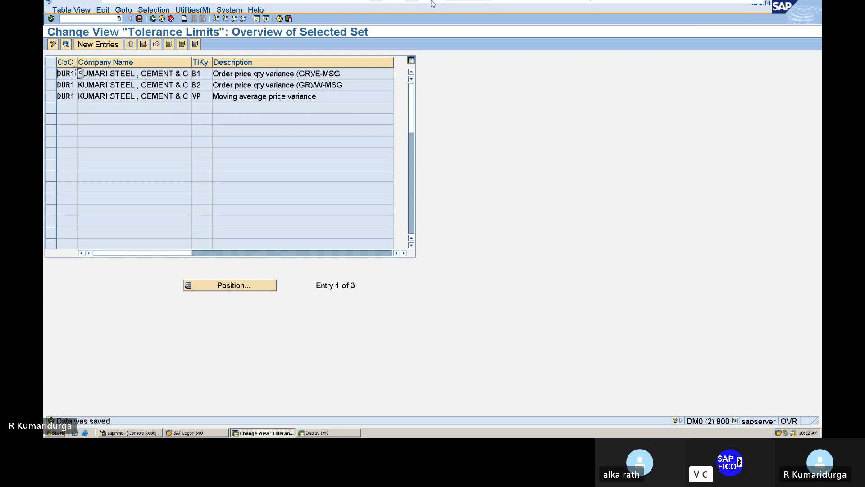
Step: Check the Word notes, then return to the SAP Tolerance Limits overview
mouse_move(432, 4)
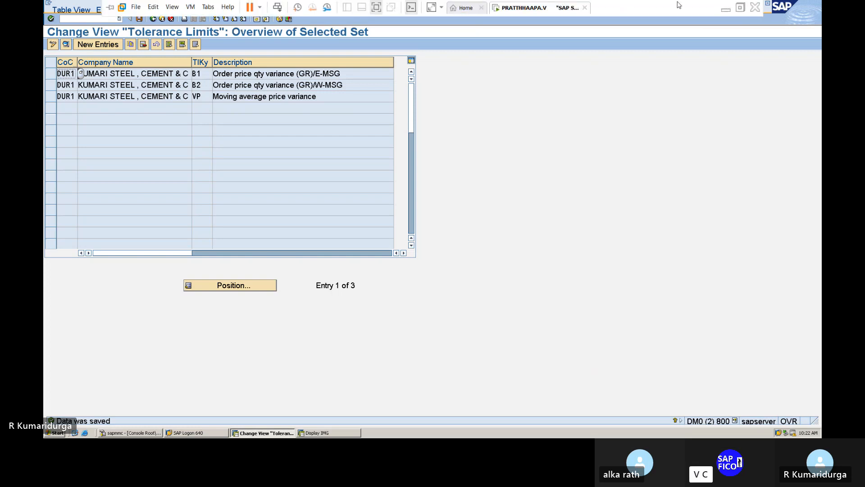
left_click(726, 14)
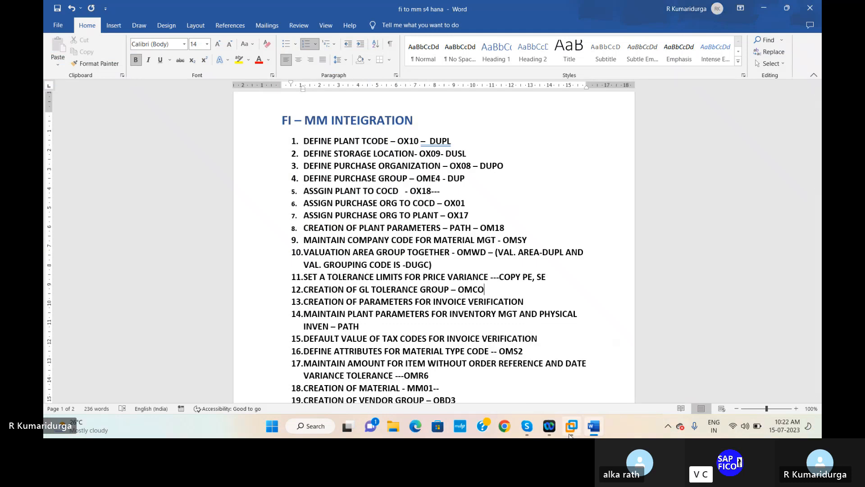
mouse_move(572, 426)
left_click(591, 365)
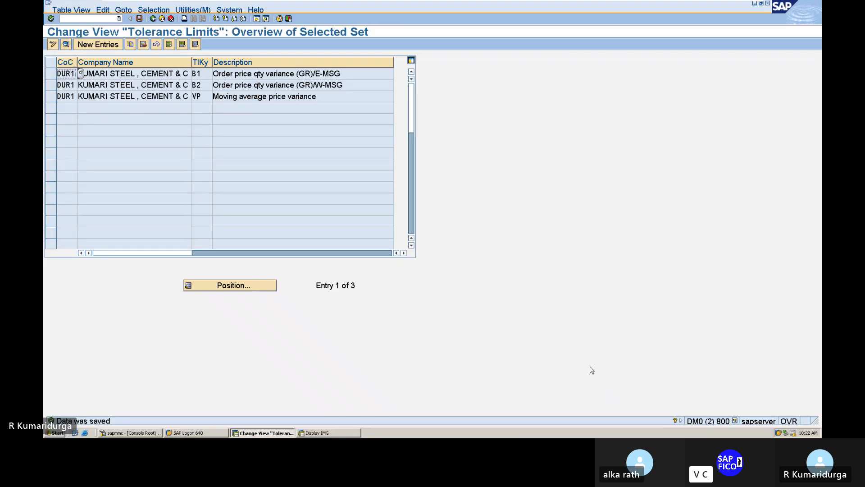
Step: Append '----COPY B1,B2,VP' to item 12 of the Word notes, then go back to SAP
left_click(725, 8)
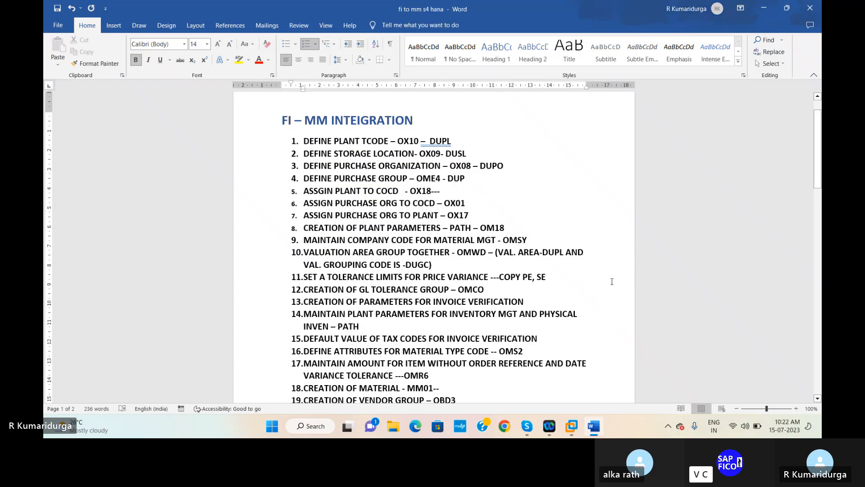
type("----")
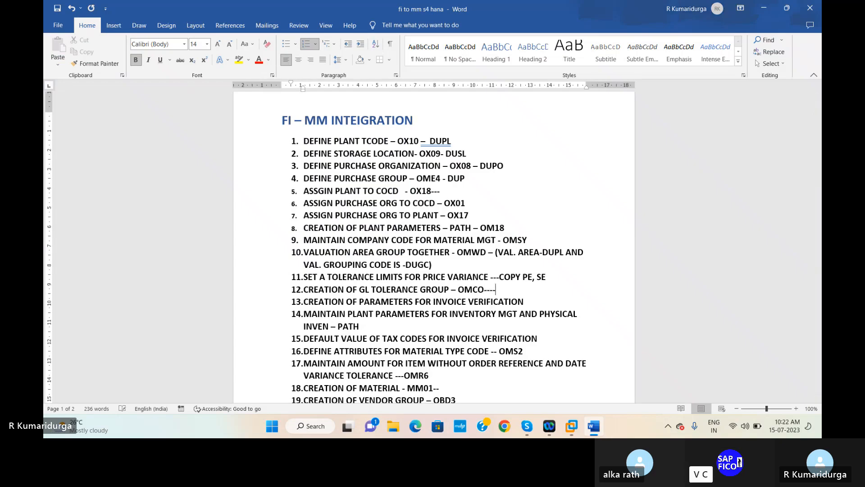
type("COPY B1,B")
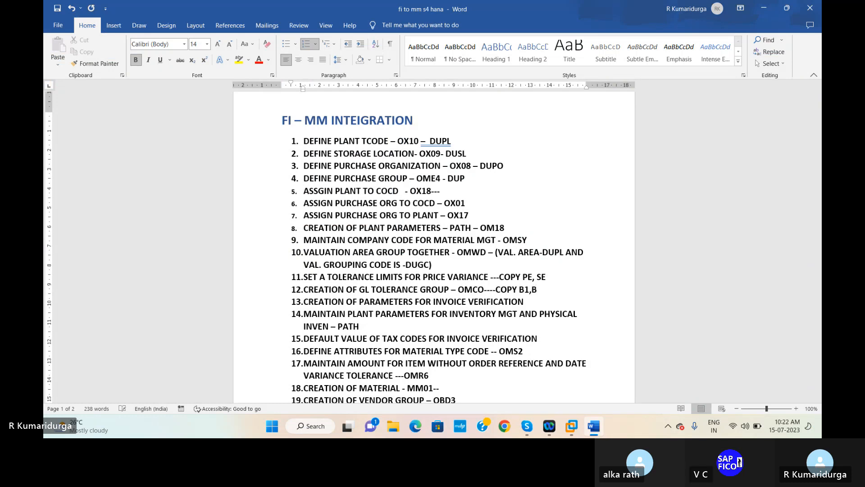
type("2,VP")
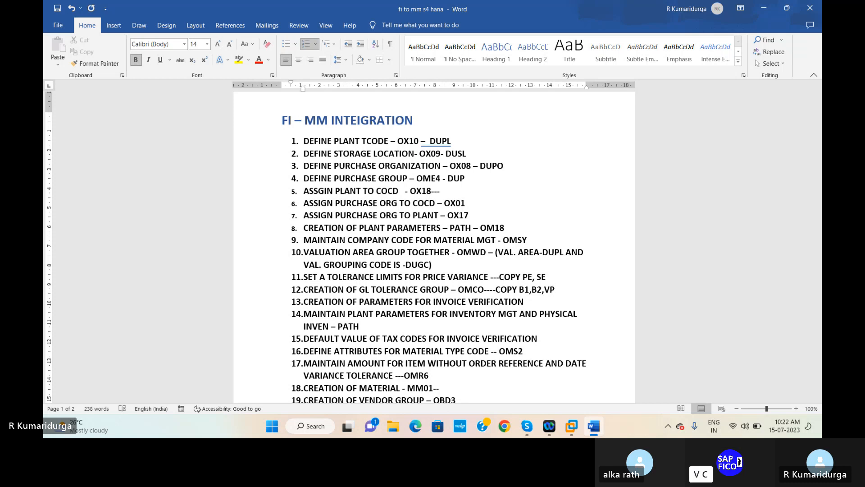
left_click(529, 303)
mouse_move(573, 427)
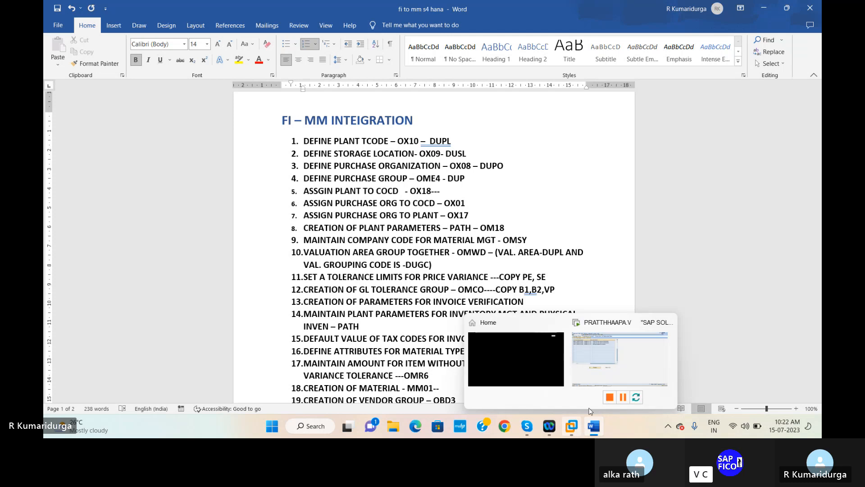
left_click(612, 361)
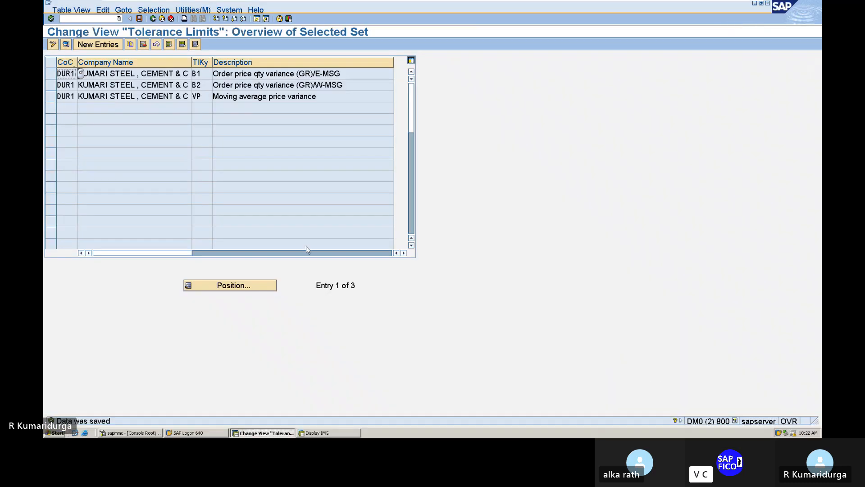
Step: Via /nspro, execute MM > Logistics Invoice Verification > Invoice Verification in Background > Define Automatic Status Change
left_click(86, 19)
type("/nspro")
key("Return")
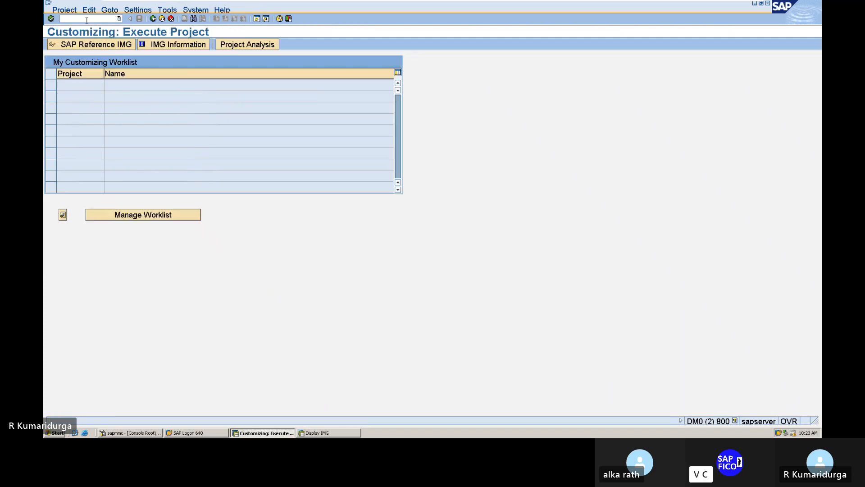
left_click(91, 45)
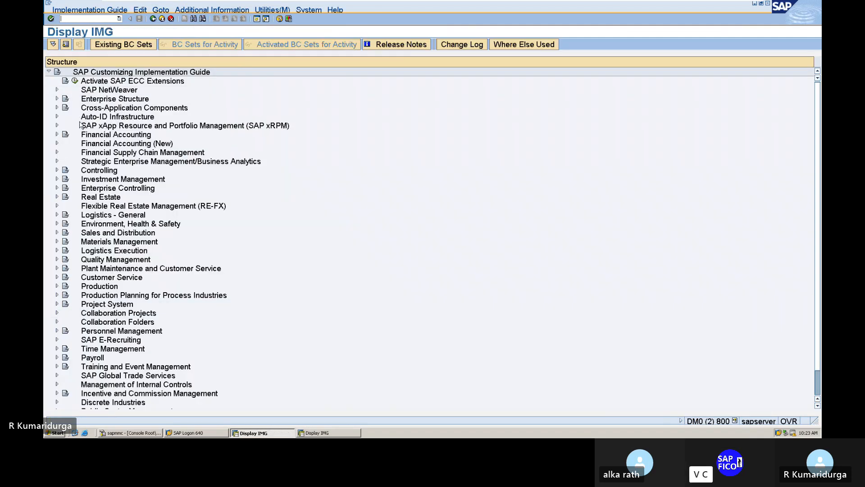
left_click(57, 242)
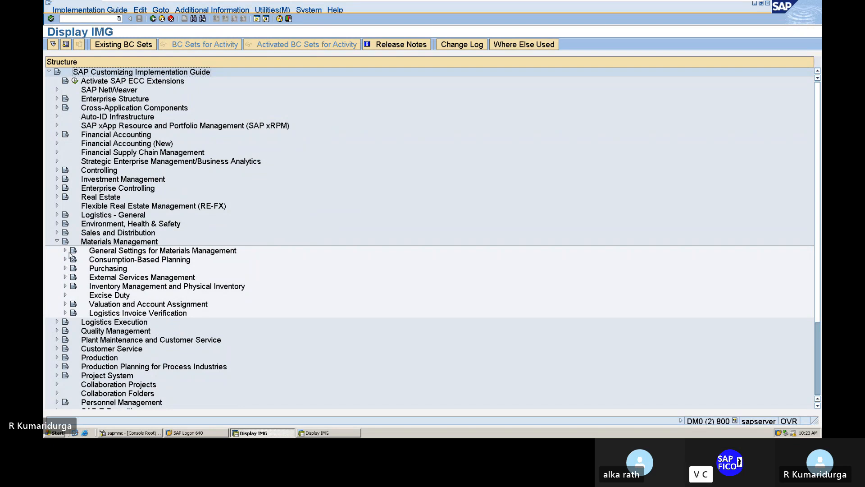
left_click(66, 313)
scroll(69, 315, "down", 2)
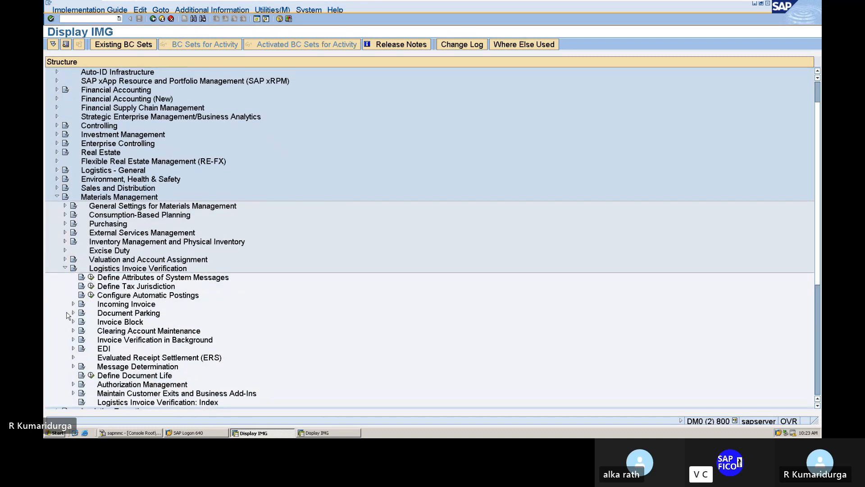
scroll(69, 316, "down", 2)
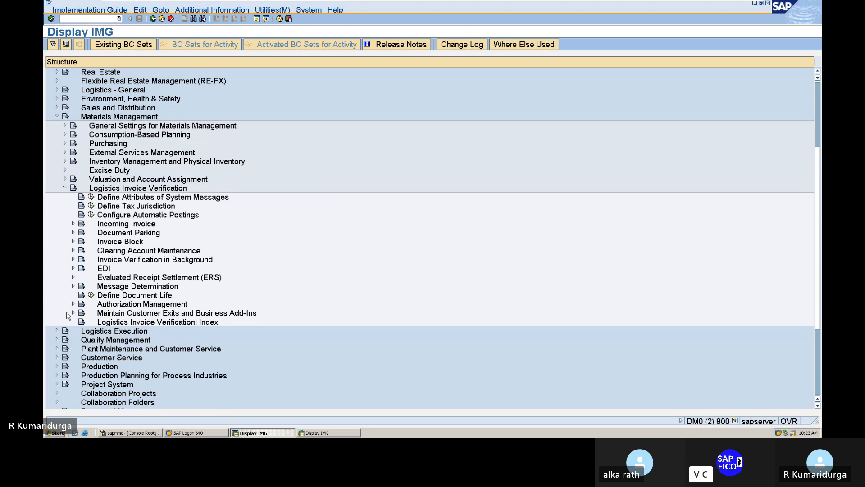
left_click(74, 260)
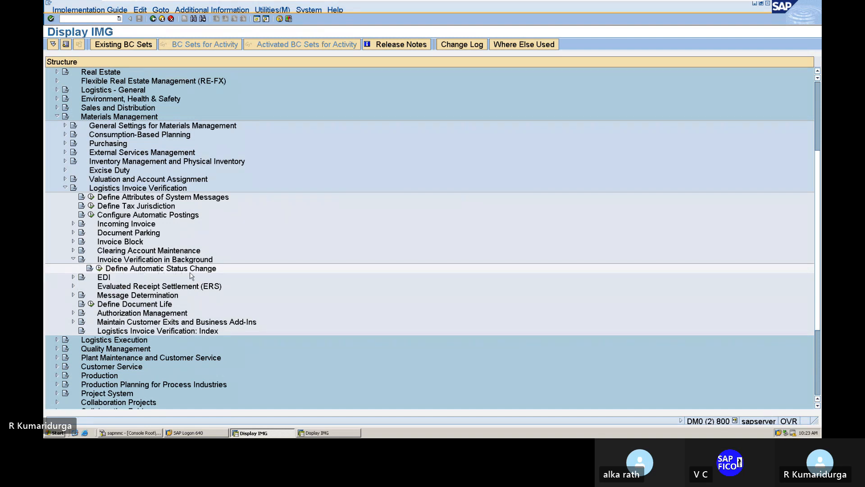
left_click(99, 268)
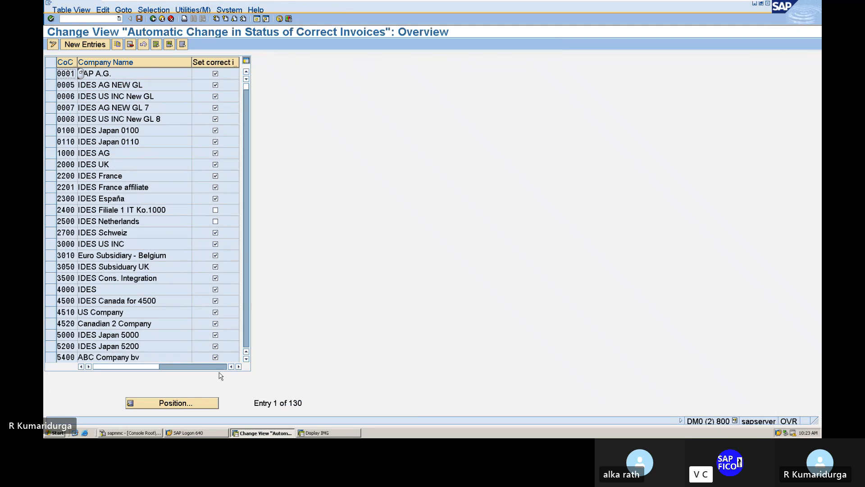
Step: Add company code DUR1 with Set correct invoices ticked, save it, and switch to Word
left_click(83, 45)
type("D")
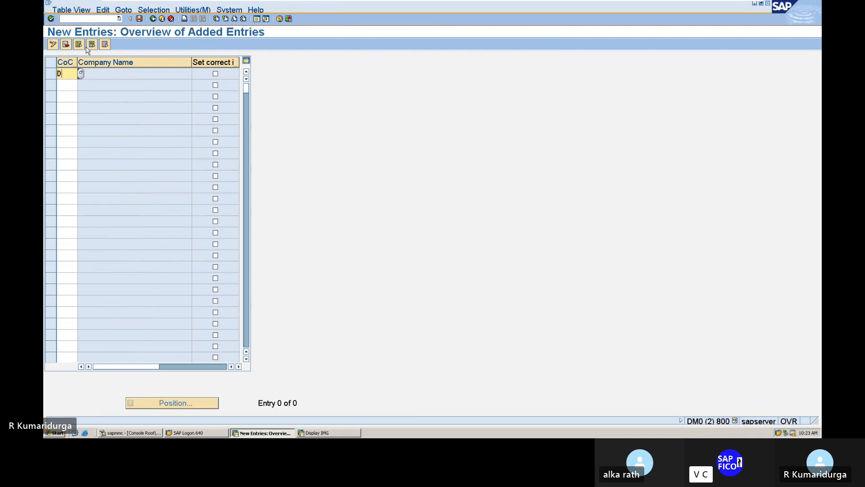
type("UR1")
key("Tab")
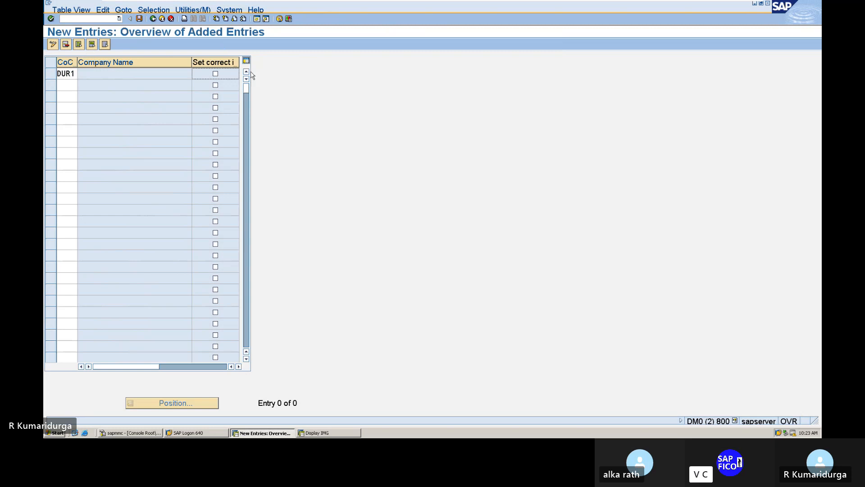
left_click(215, 74)
key("Return")
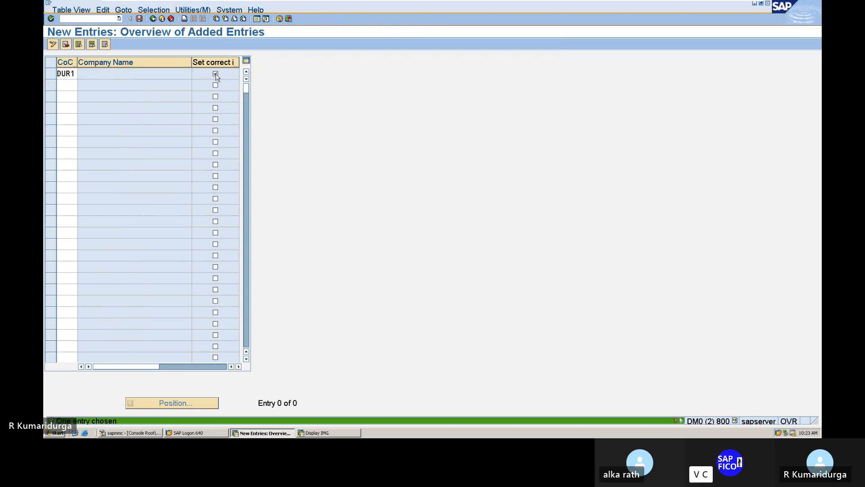
left_click(139, 18)
key("Return")
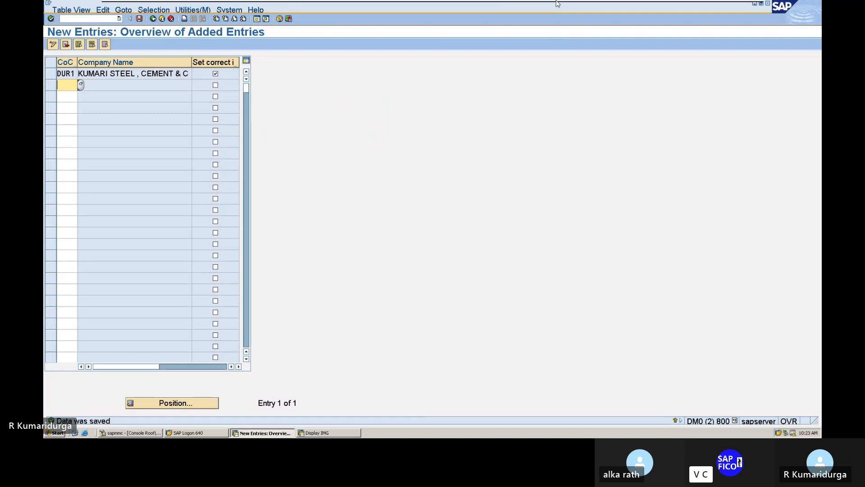
mouse_move(265, 1)
left_click(725, 11)
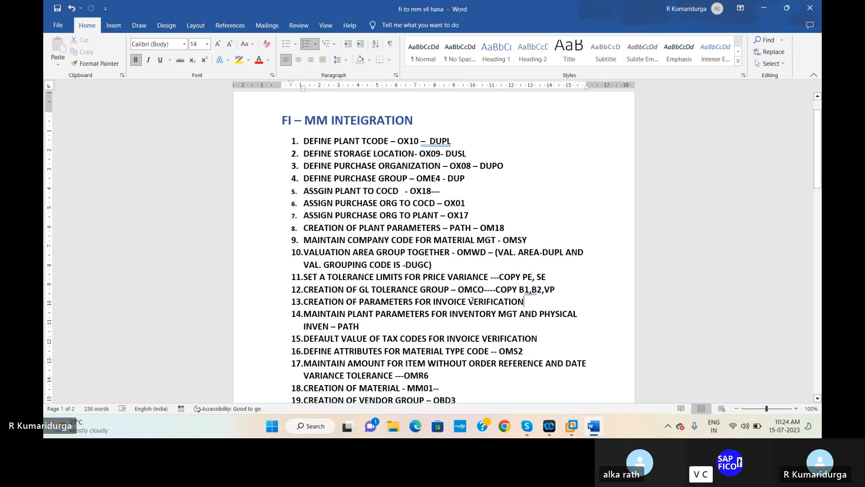
Step: Append '--TICK SET VERIFICATION INVOICE' to item 13 of the Word notes
type("--")
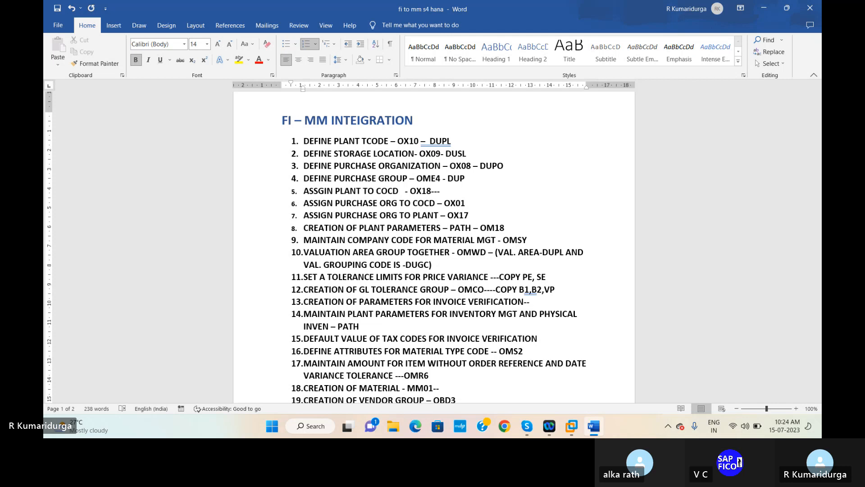
type("TICK")
type("SET VERIFICATION ")
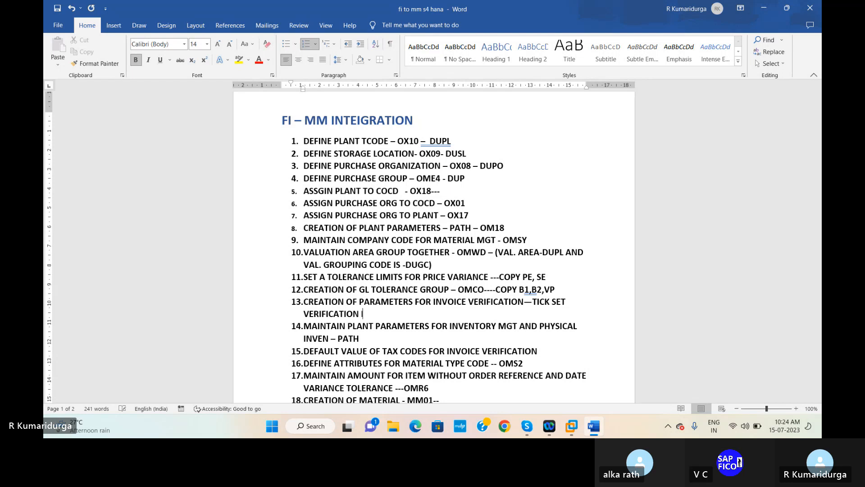
type("INVOICE")
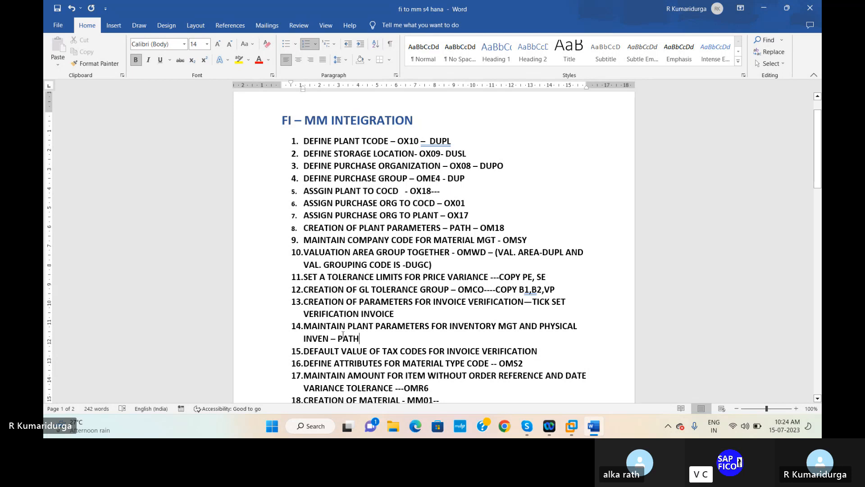
mouse_move(575, 431)
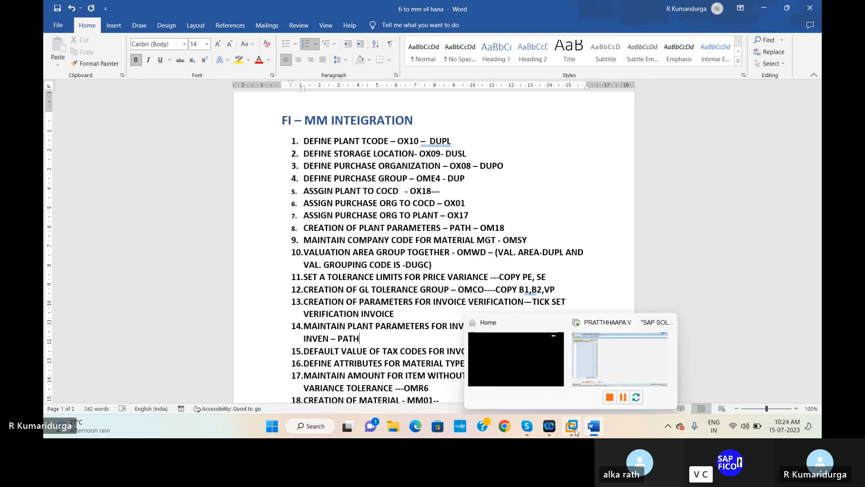
mouse_move(623, 367)
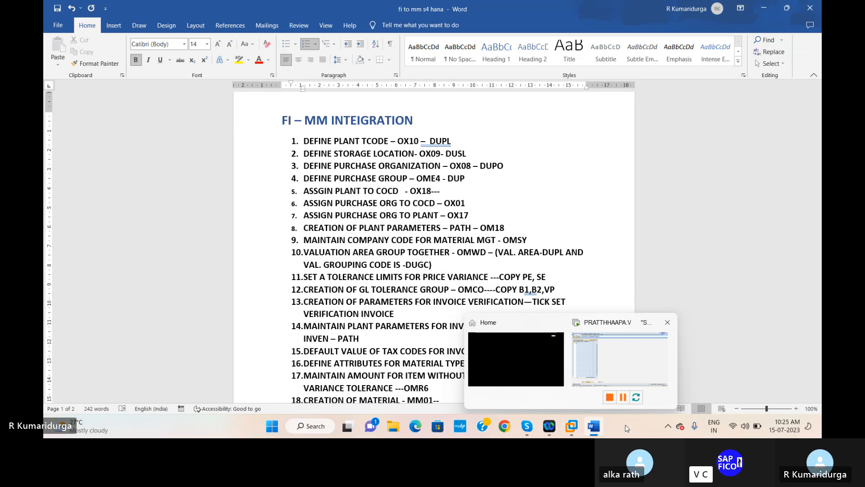
Step: Run /NOB52 to reach the Material types overview and select HAWA Trading goods
left_click(634, 384)
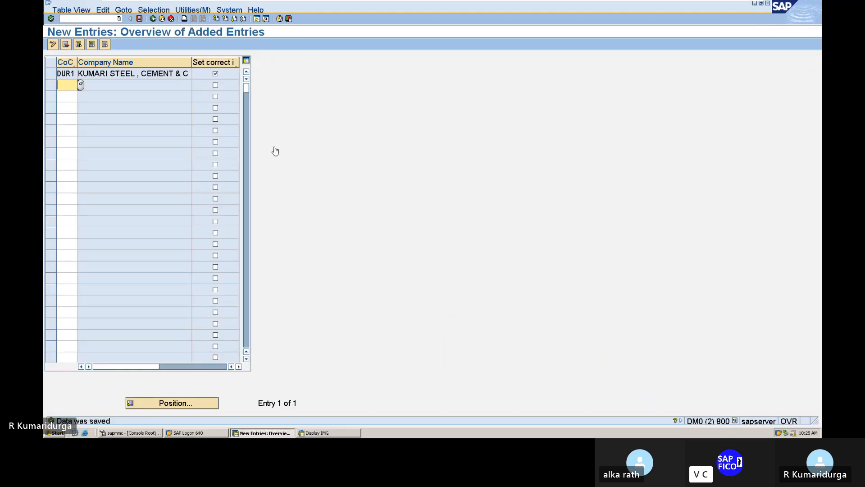
left_click(95, 18)
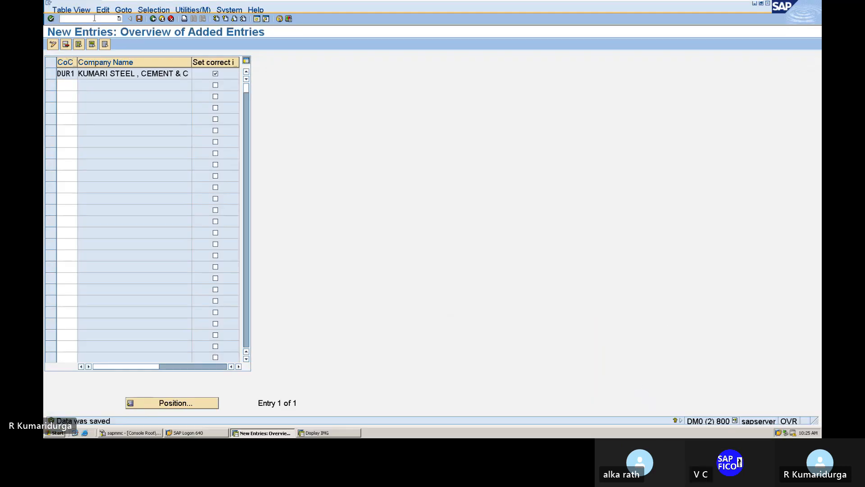
type("/NOB52")
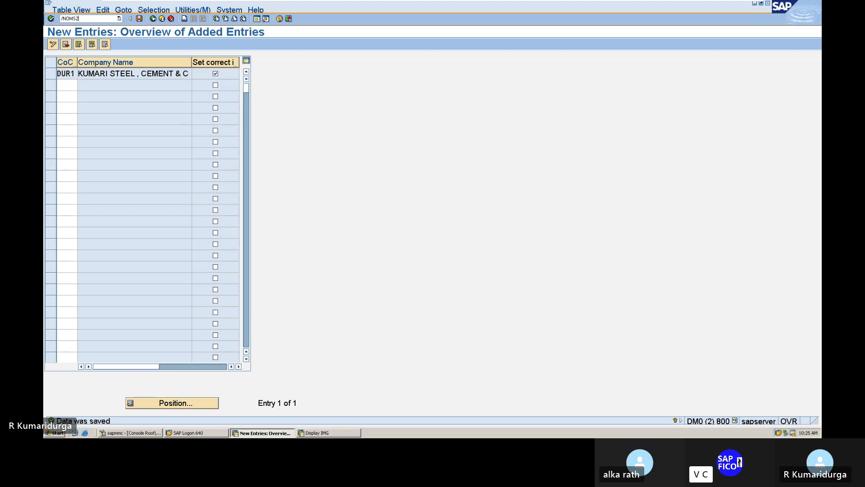
key("Return")
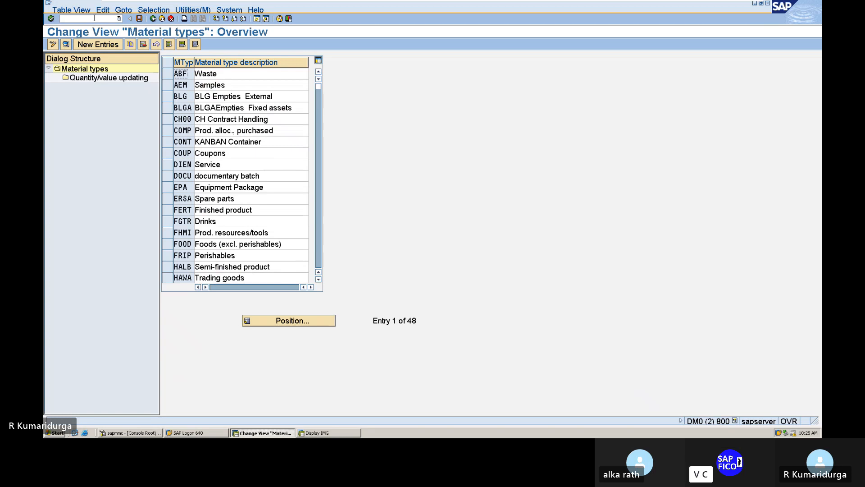
left_click(94, 18)
left_click(171, 278)
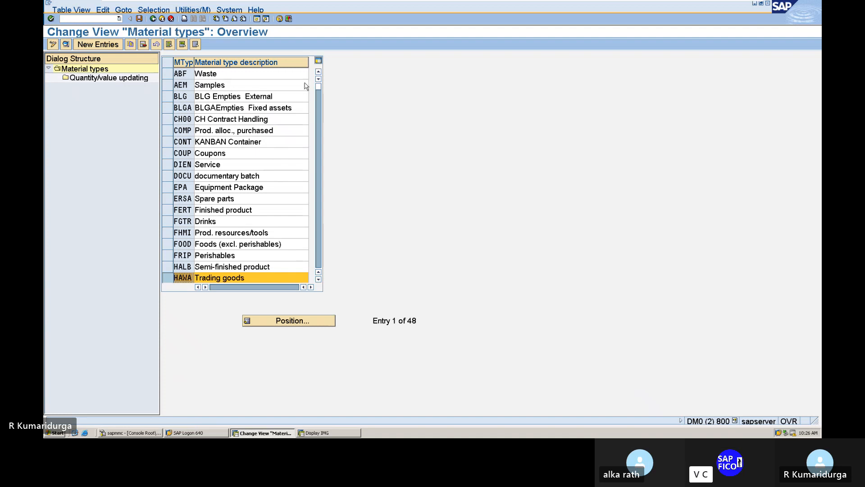
Step: In HAWA's quantity/value updating, tick Qty updating and Value Update for valuation area DUPL
left_click(104, 79)
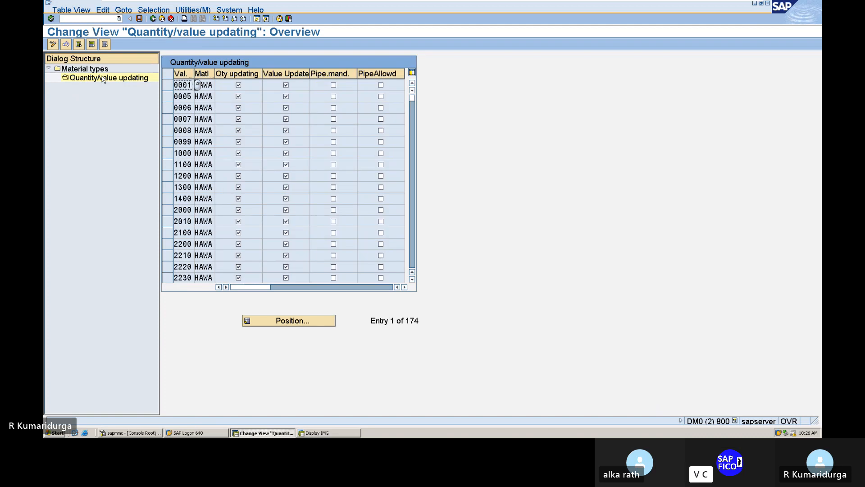
left_click(285, 320)
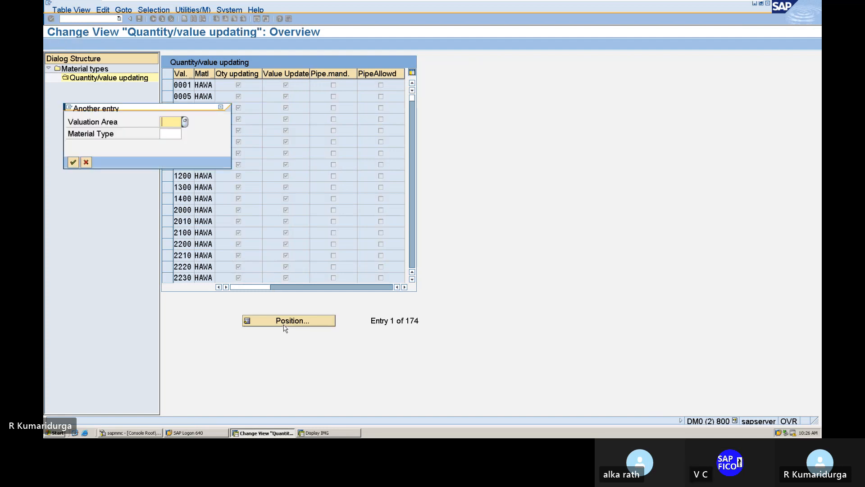
type("D")
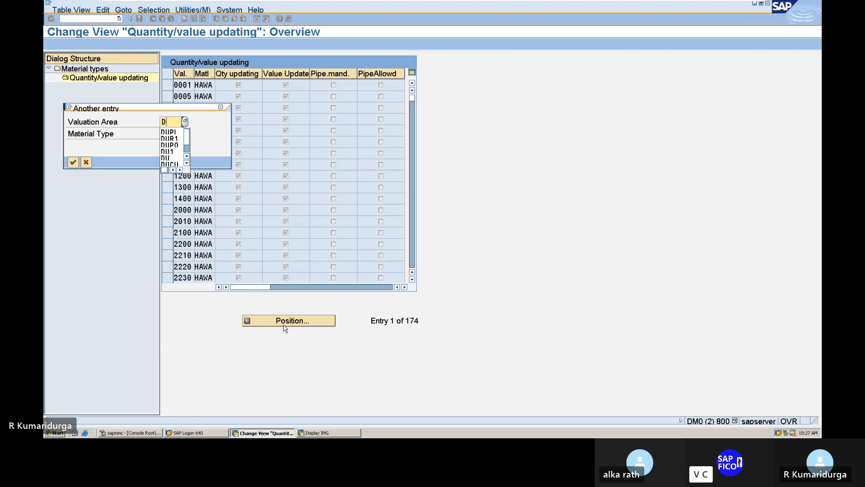
type("UPL")
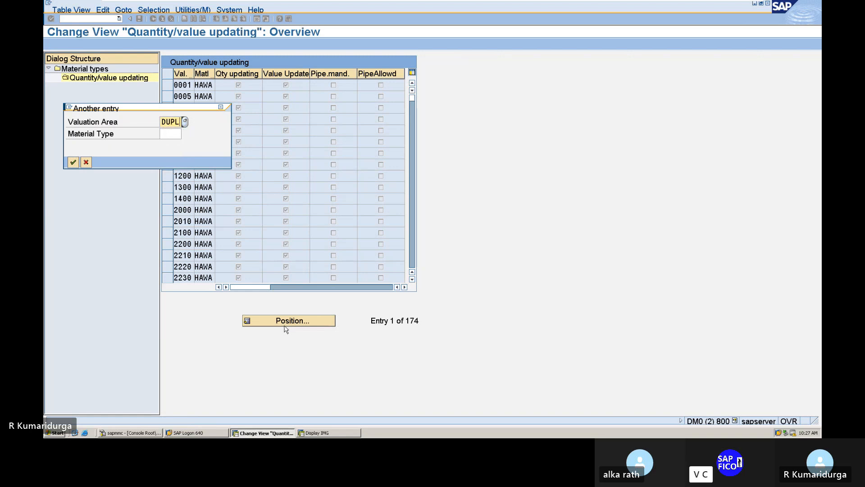
key("Return")
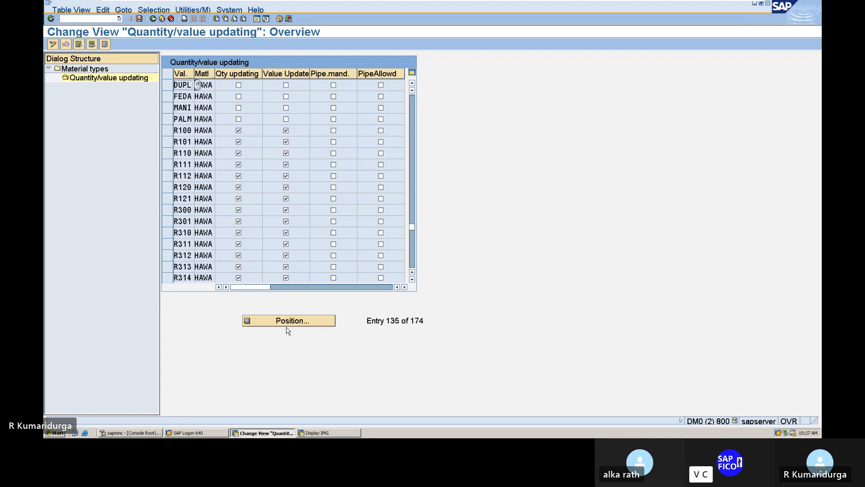
left_click(238, 85)
left_click(286, 85)
Step: Save the DUPL updating settings under the customizing request and switch to the Word notes
left_click(140, 19)
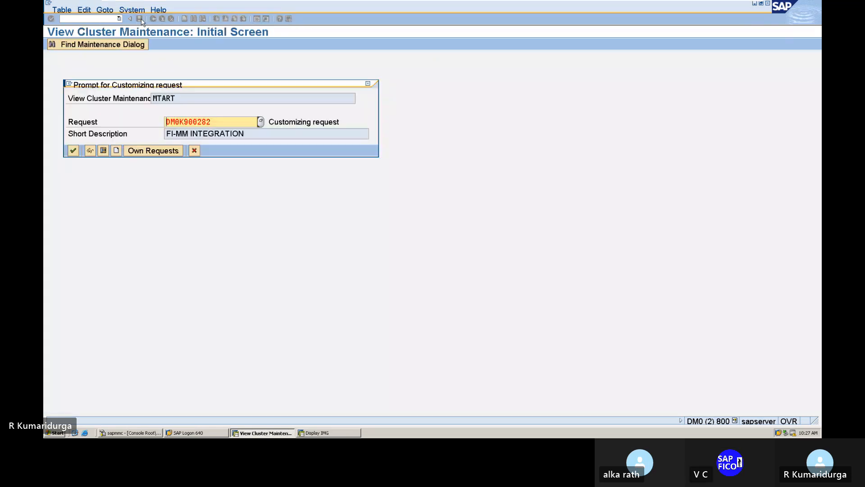
key("Return")
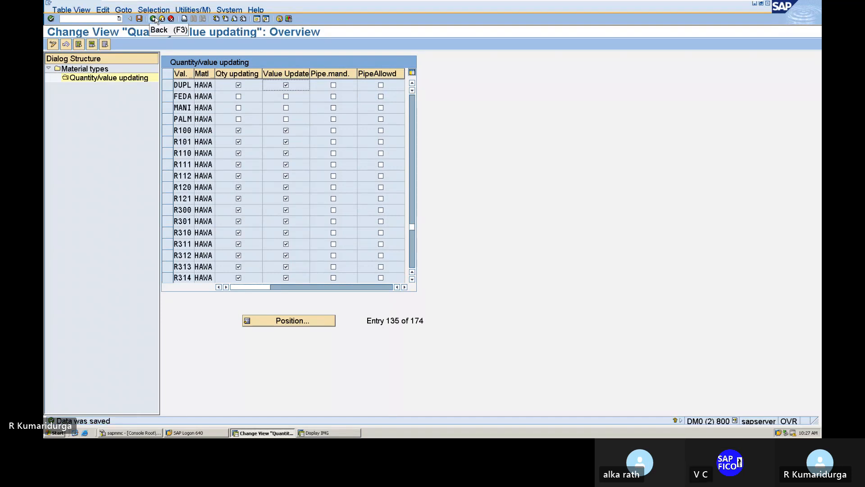
mouse_move(739, 4)
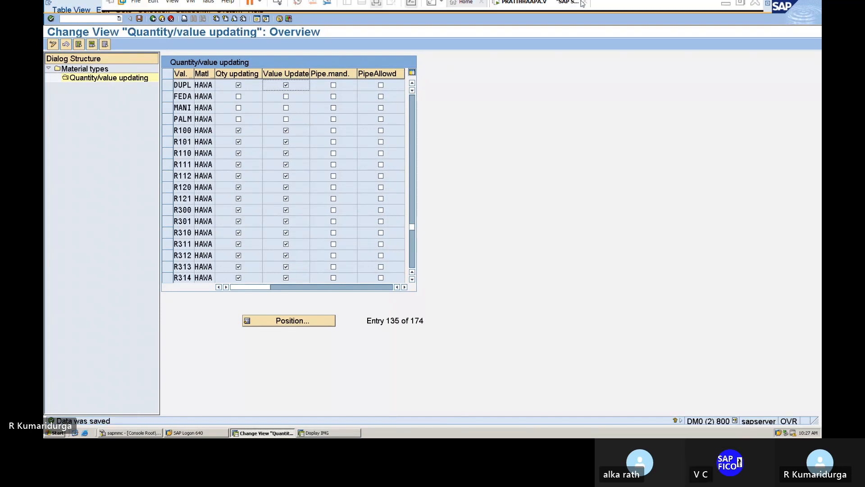
left_click(725, 11)
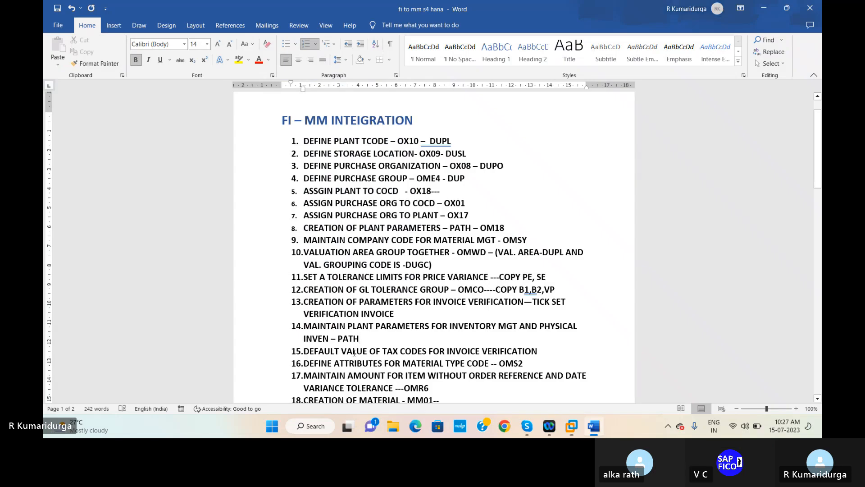
Step: Append '----OMS2' after PATH in item 14, then return to the SAP session
type("----")
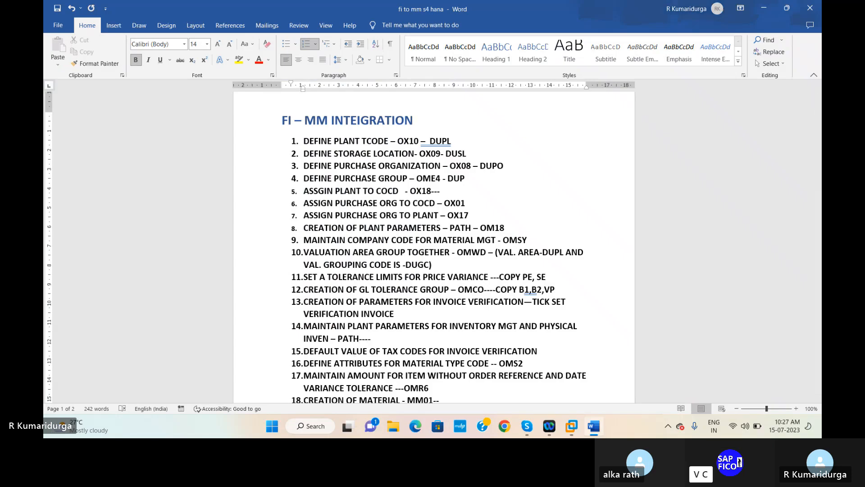
type("OMS2")
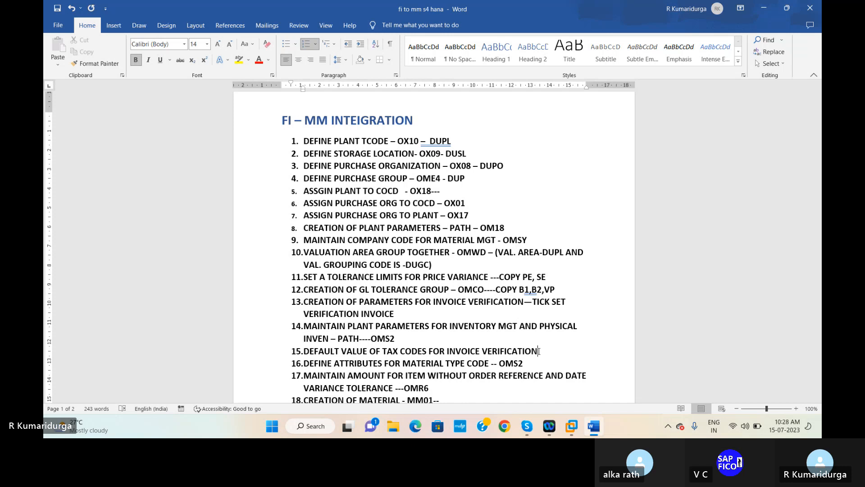
mouse_move(569, 430)
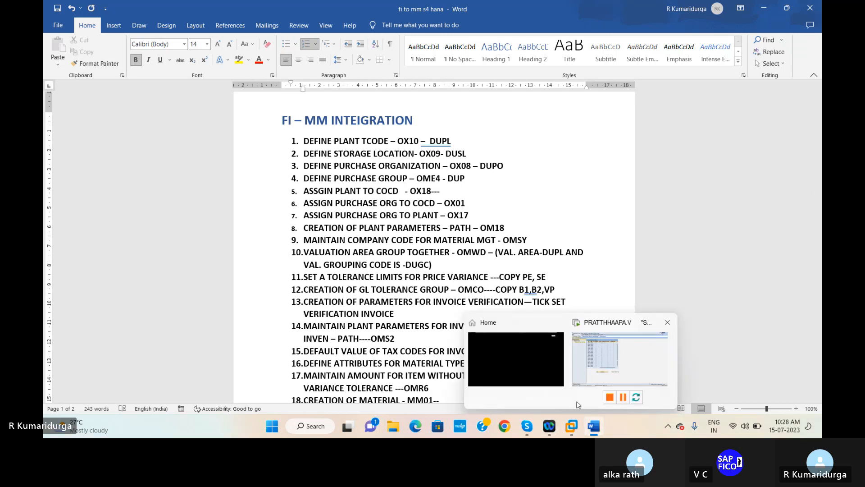
left_click(620, 372)
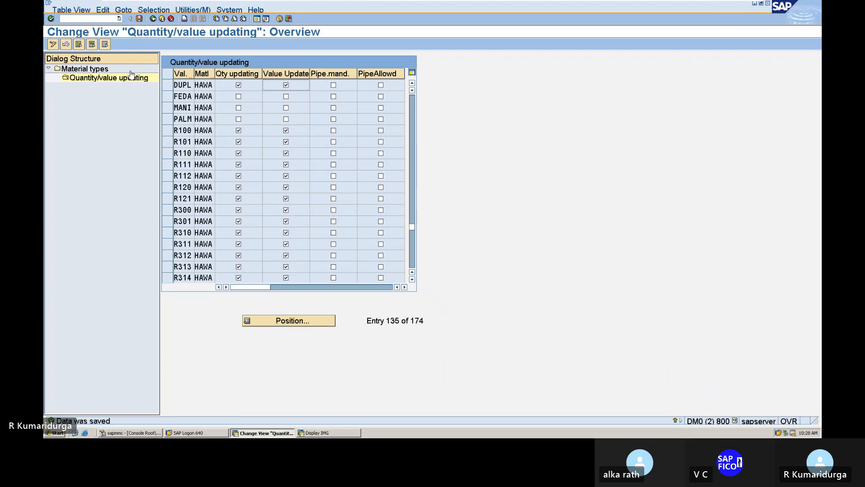
Step: Go back twice to SAP Easy Access and run /NSPRO
left_click(154, 20)
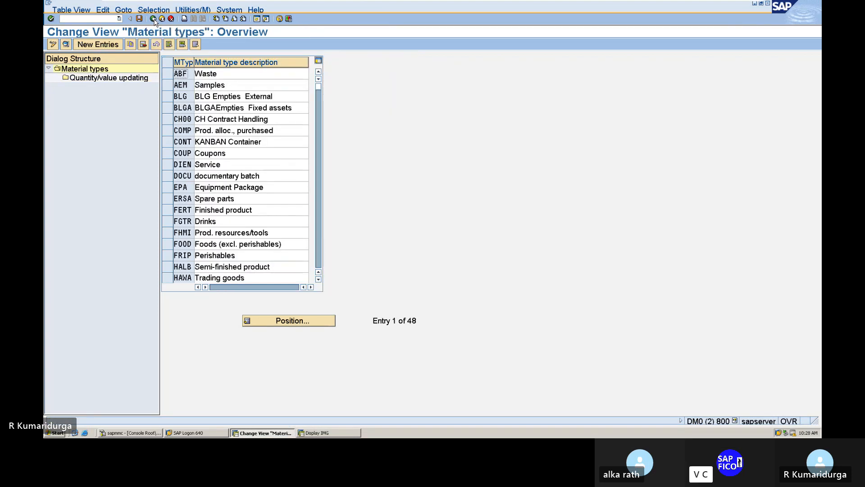
left_click(153, 19)
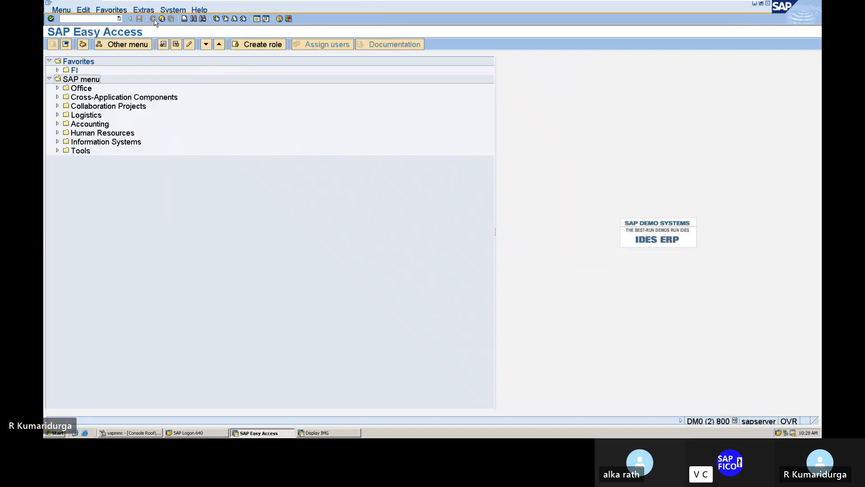
left_click(95, 21)
type("/NSPRO")
key("Return")
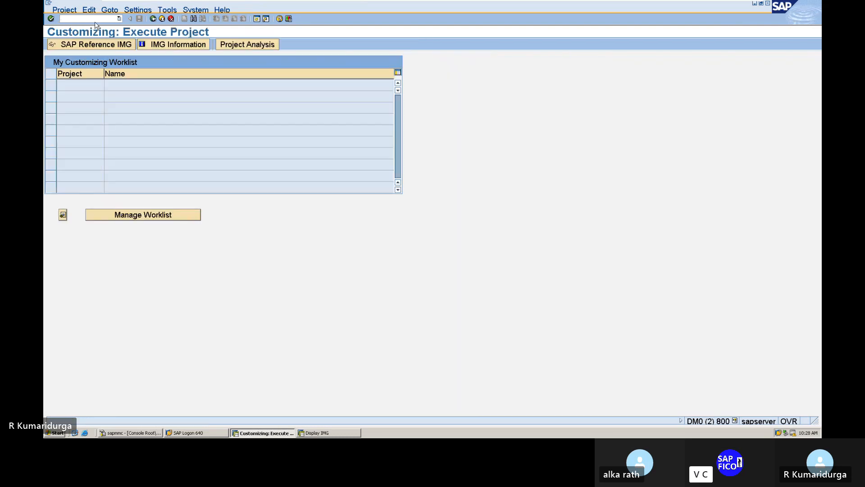
Step: In the Reference IMG, execute MM > Logistics Invoice Verification > Incoming Invoice > Maintain Default Values for Tax Codes
left_click(100, 45)
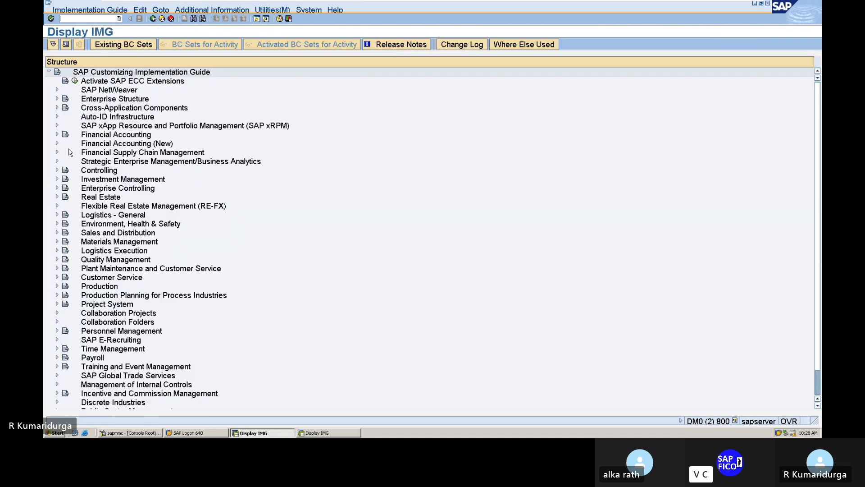
left_click(57, 242)
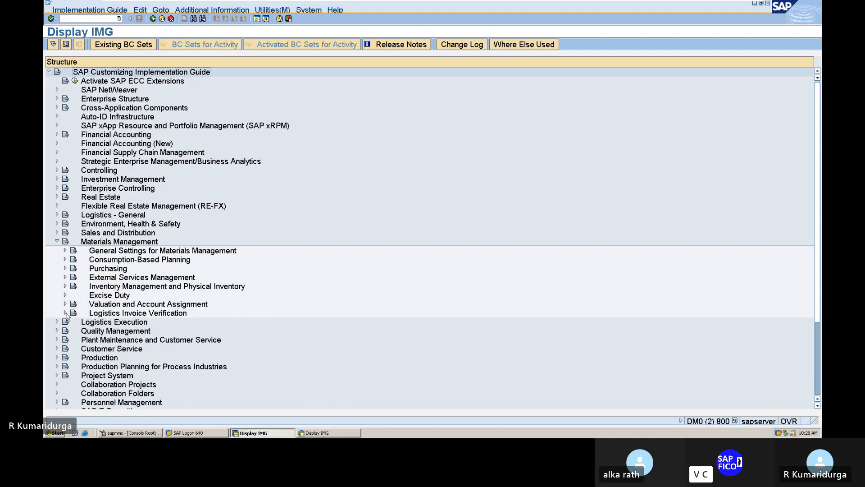
left_click(65, 312)
scroll(66, 315, "down", 2)
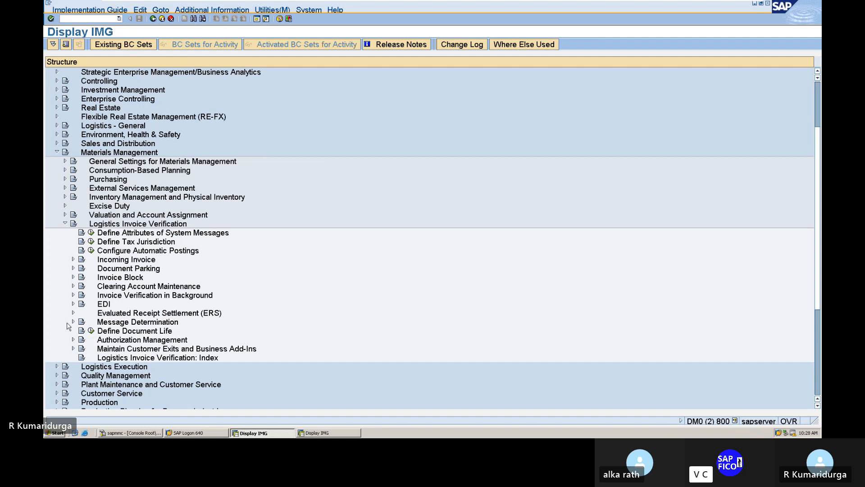
left_click(73, 259)
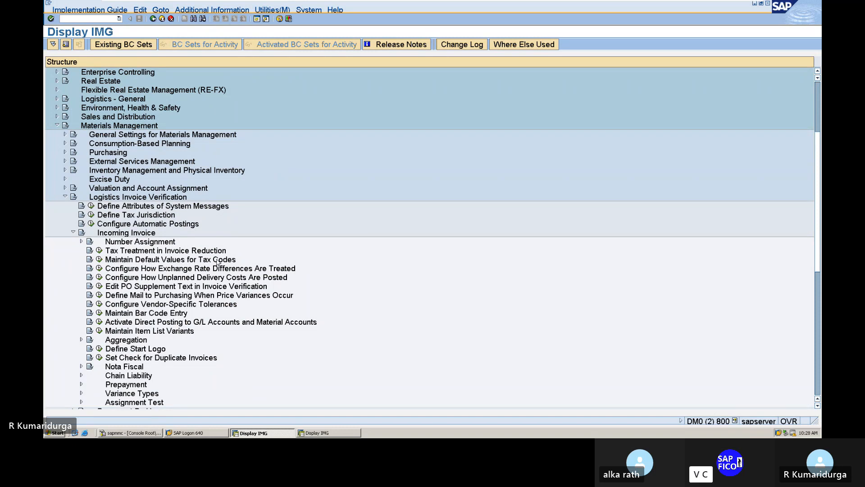
left_click(99, 260)
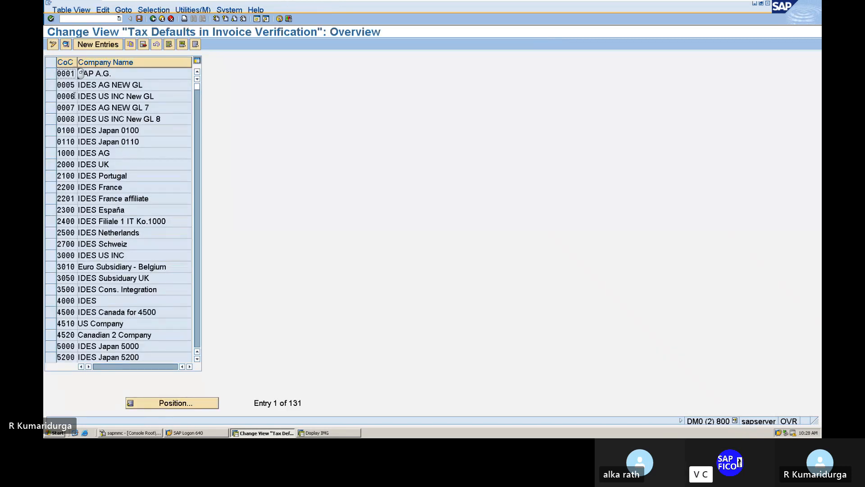
Step: Start a new tax default entry for company code DUR1 and enter its tax code description
left_click(96, 45)
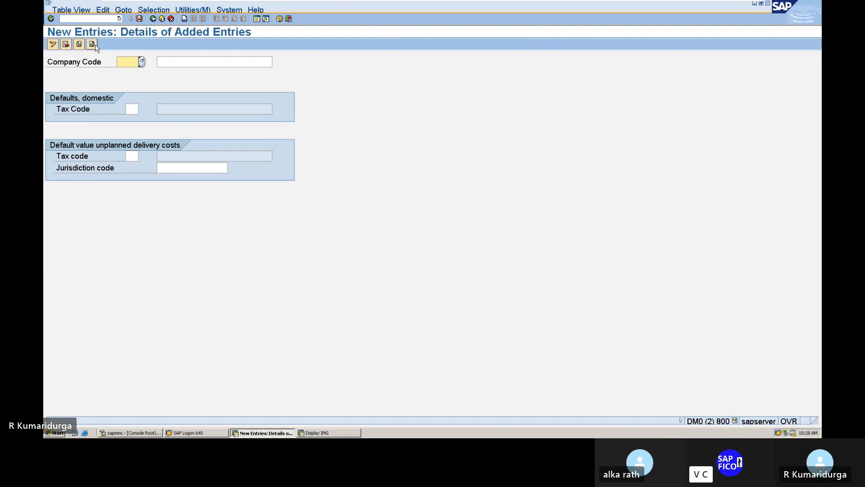
type("DUR1")
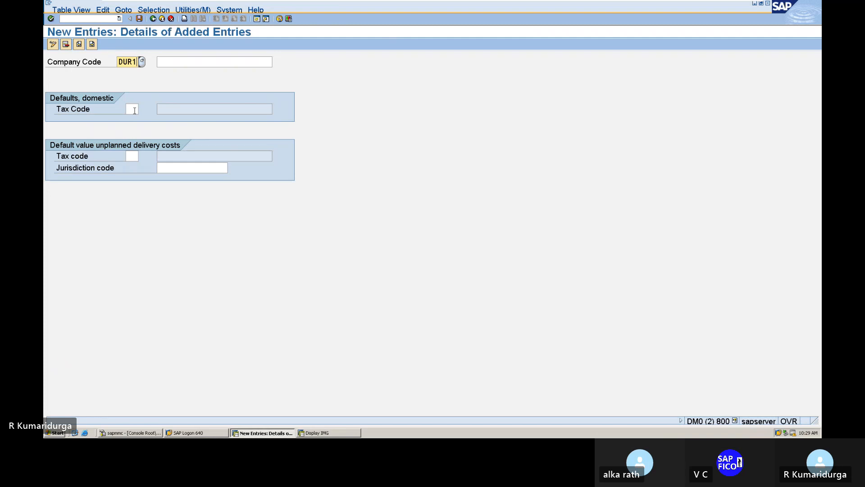
left_click(134, 110)
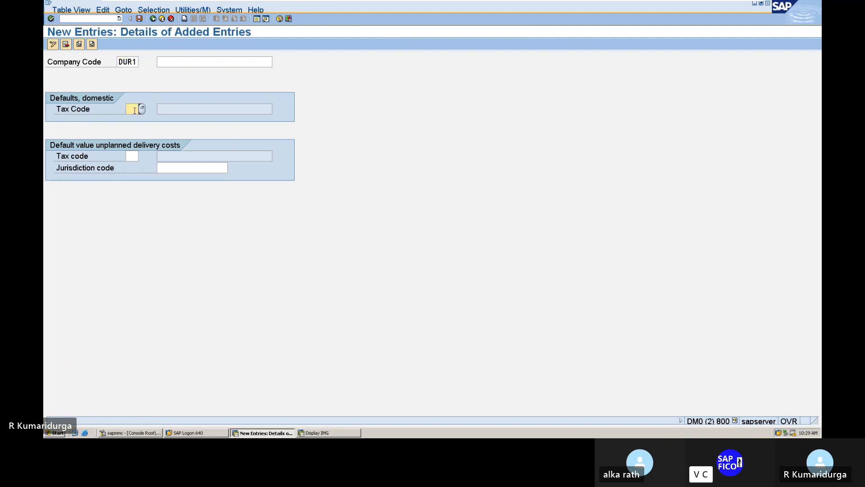
type("DU")
left_click(182, 63)
type("TAX")
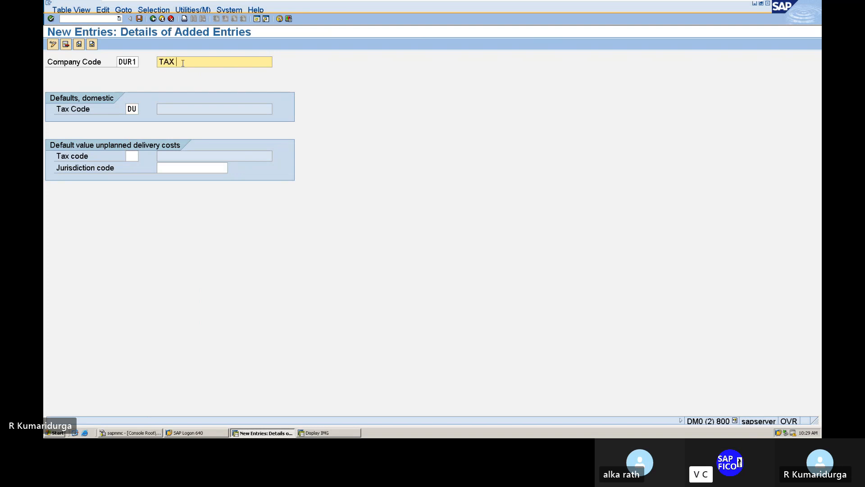
type(" CODE FOR  DUR1")
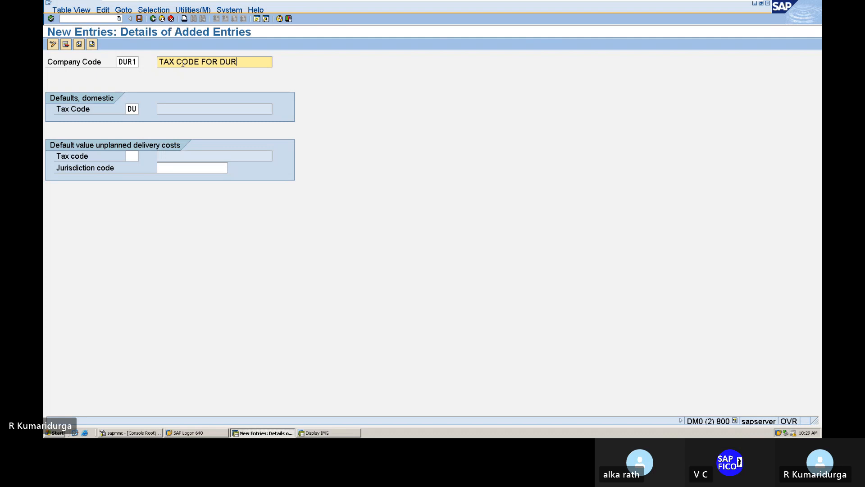
Step: Set the domestic tax code to 1D (input tax at 4%) from the F4 list and save
left_click(133, 109)
key("BackSpace")
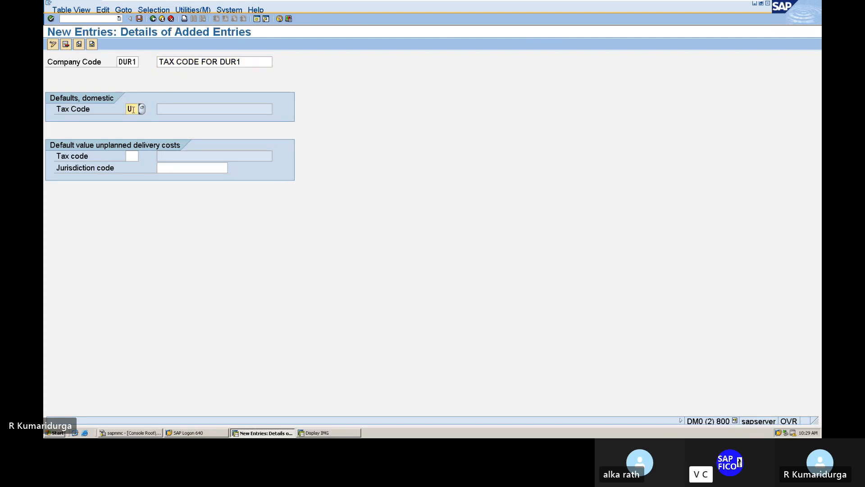
key("Delete")
type("DT")
key("Return")
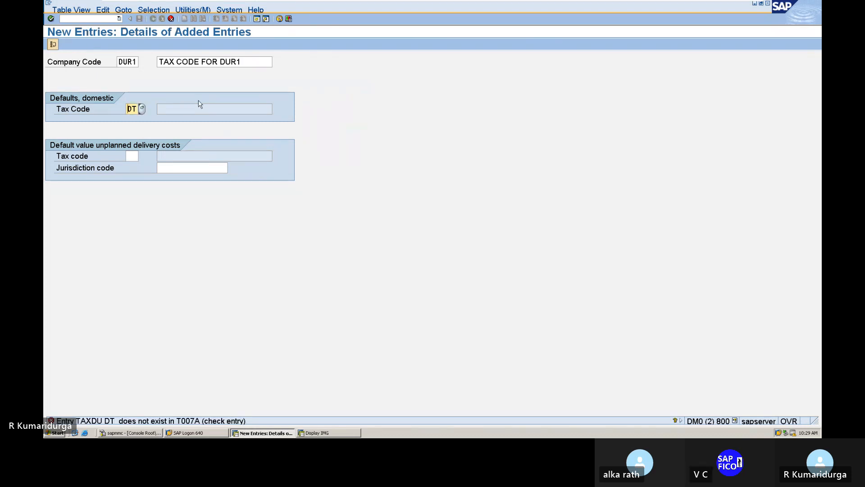
left_click(142, 109)
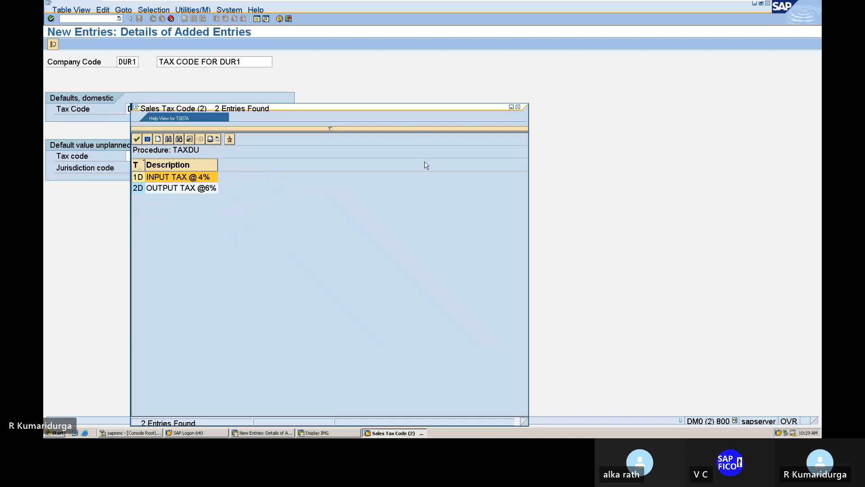
double_click(140, 180)
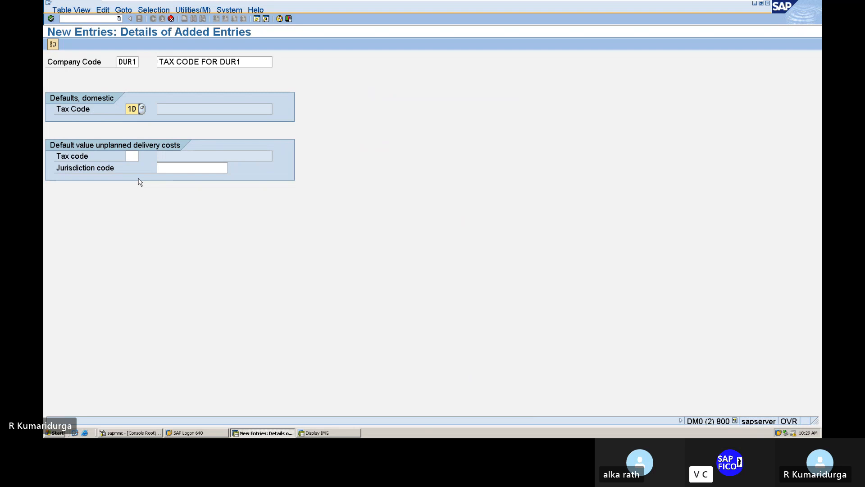
key("Return")
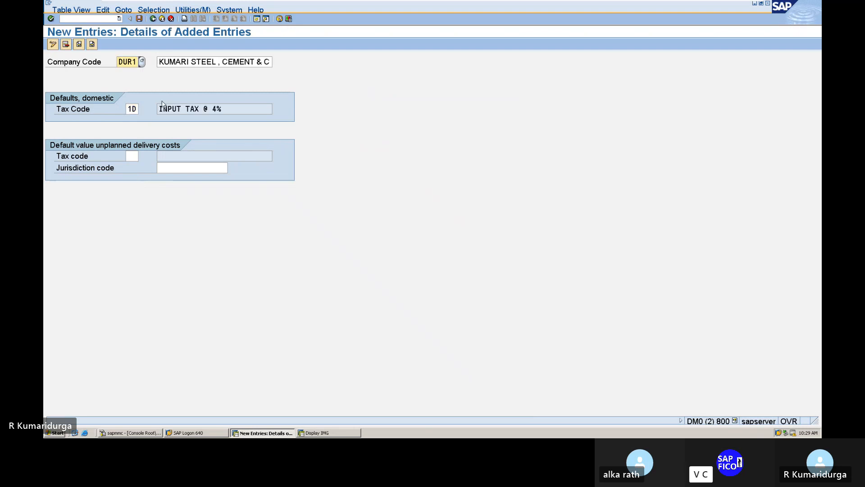
left_click(138, 19)
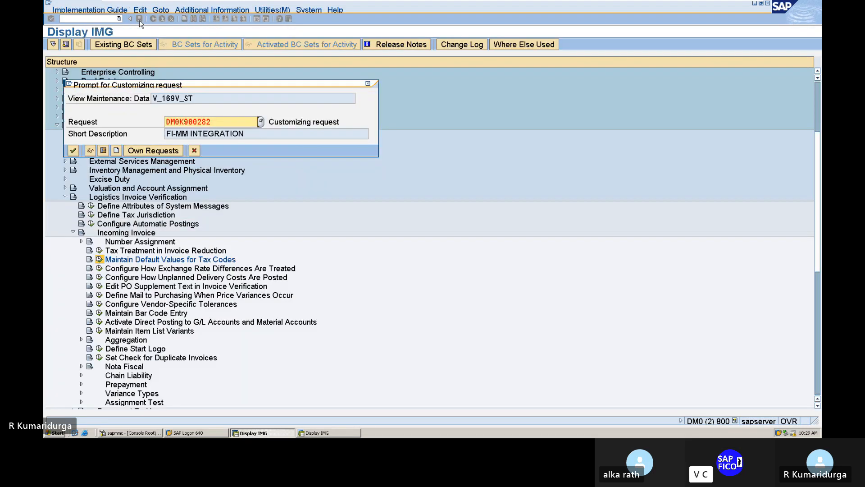
Step: Confirm the FI-MM INTEGRATION request to save DUR1's tax default, then return to the 132-entry overview
key("Return")
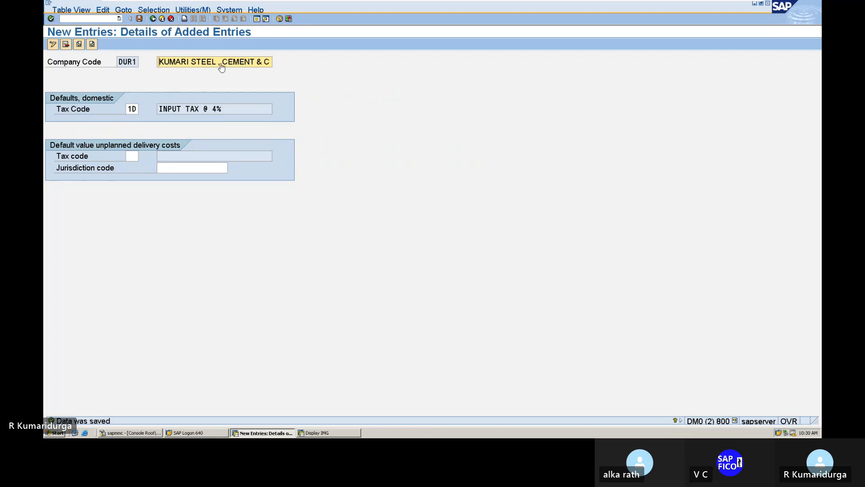
left_click(153, 19)
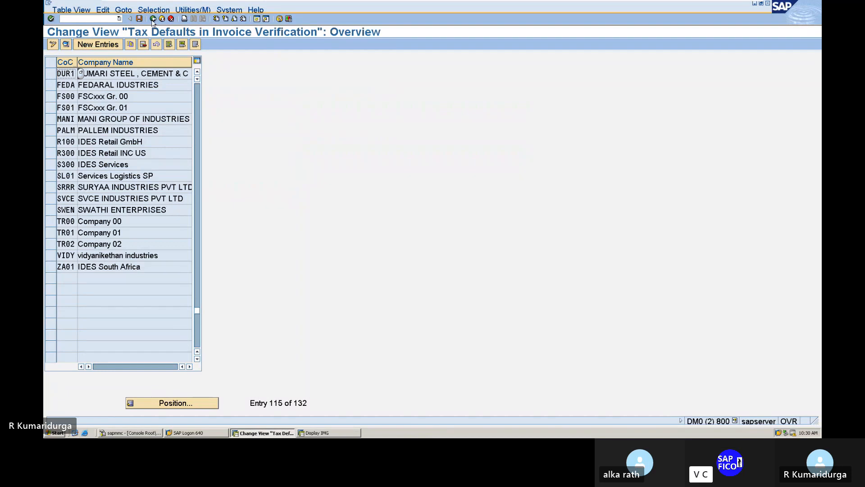
mouse_move(376, 4)
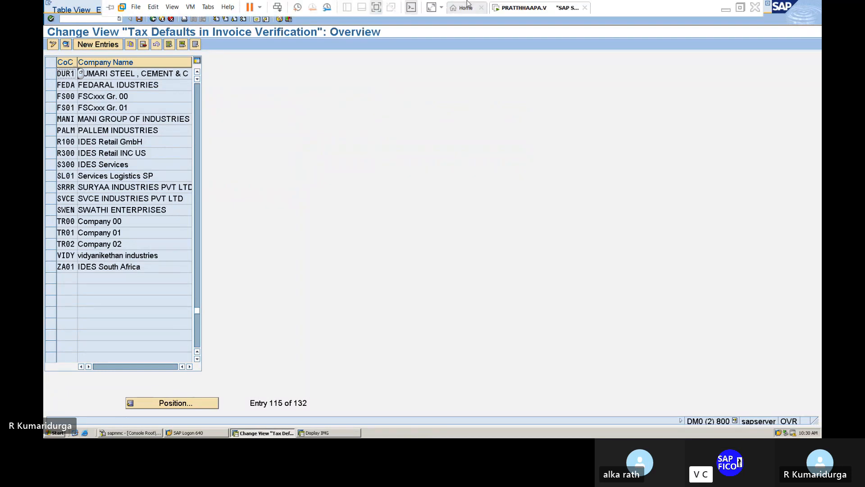